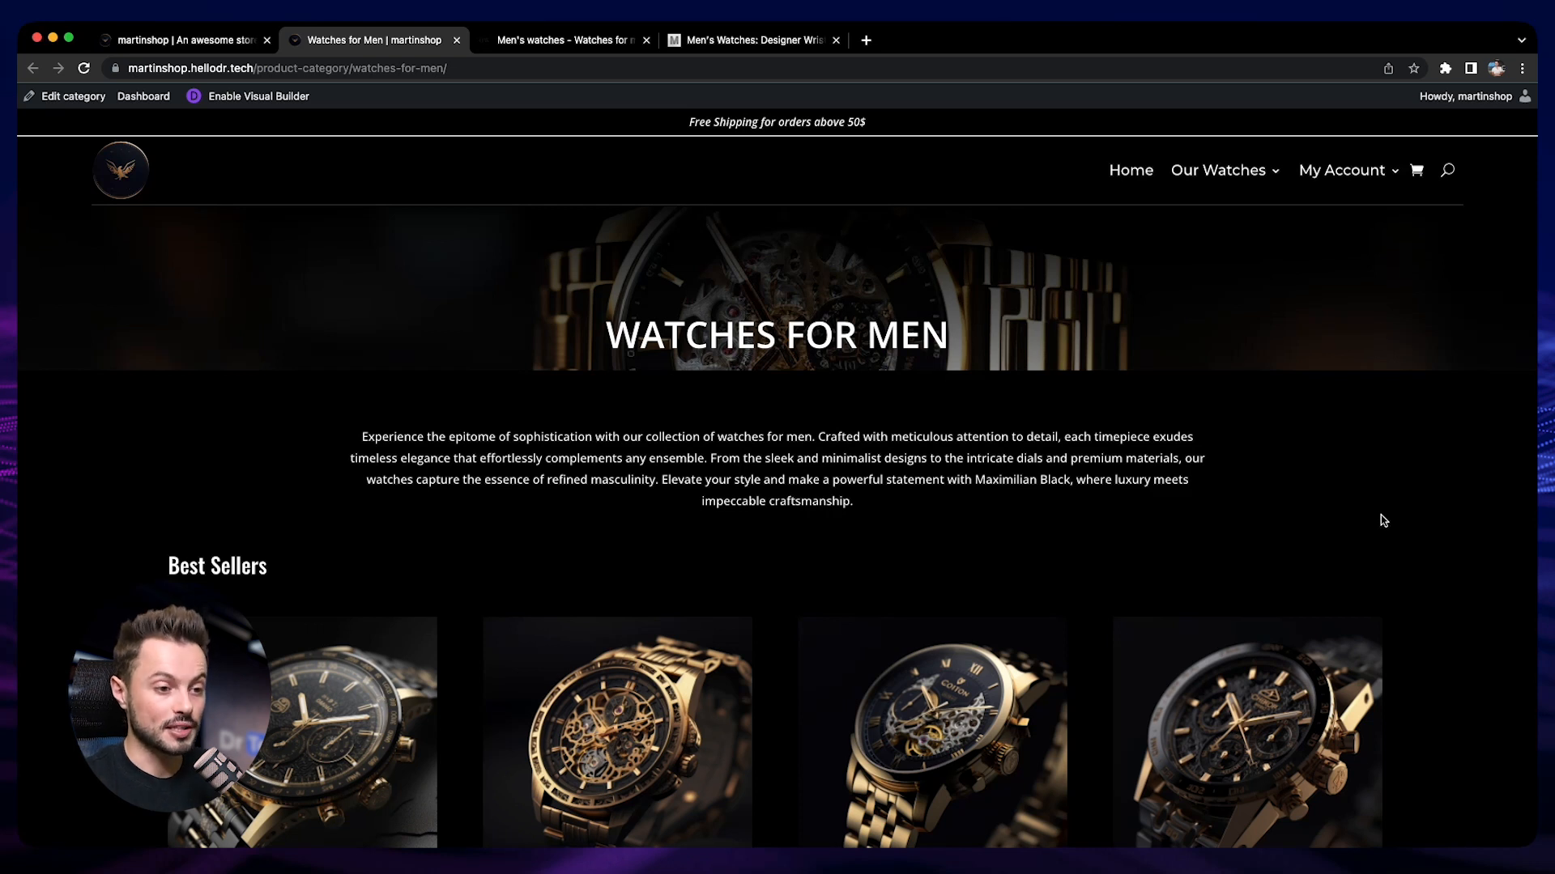
Review the store's Watches for Men category page and compare it with the sidebar layout of Michael Kors' men's watches page.
scroll(1435, 518, "down", 3)
scroll(1436, 523, "down", 5)
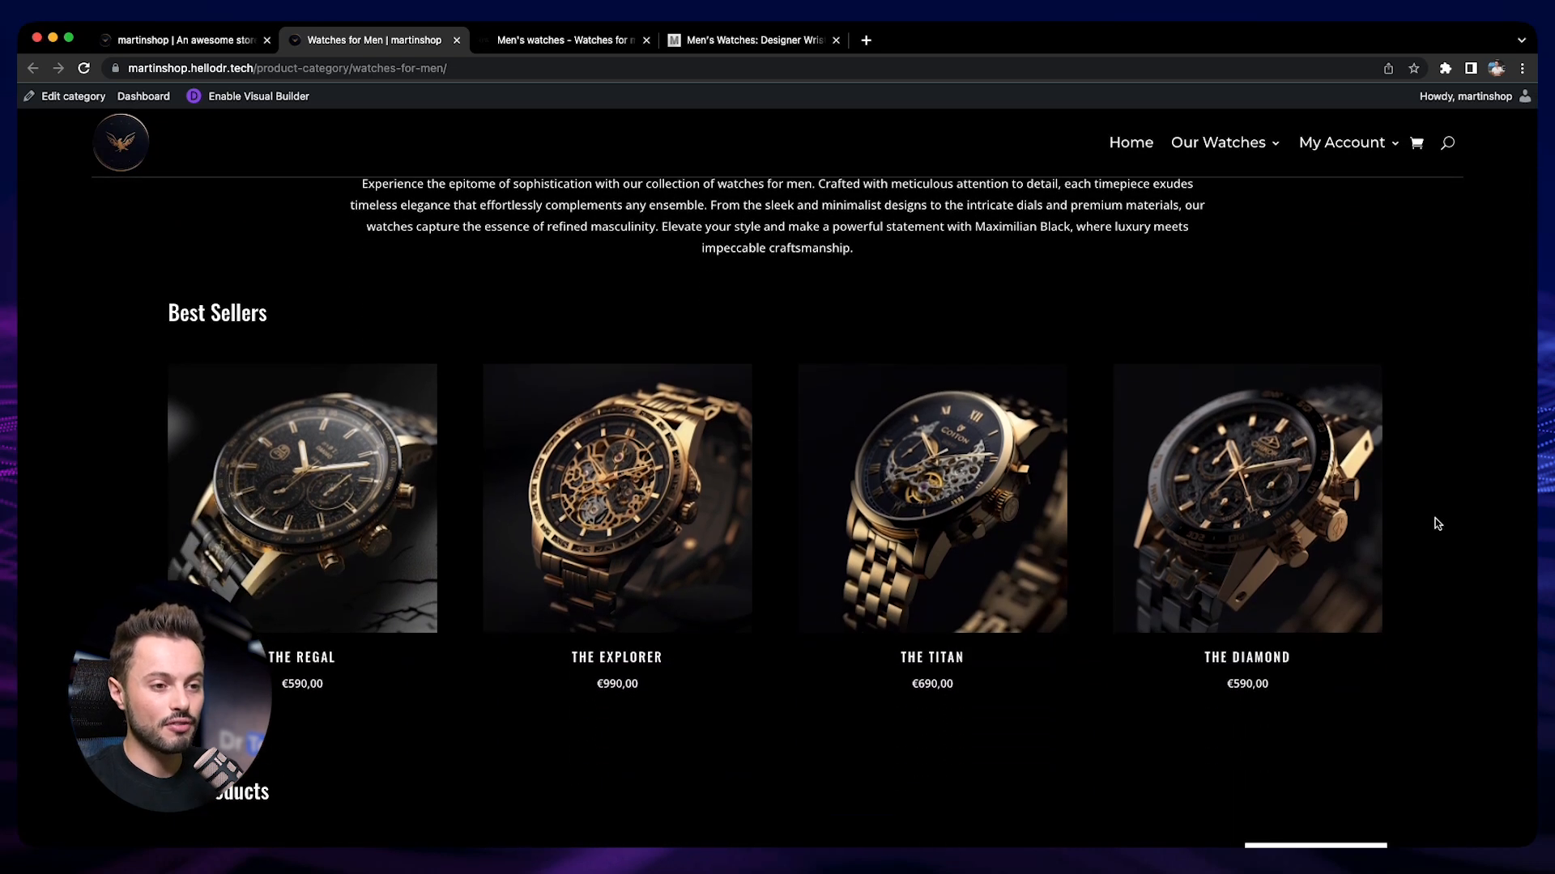
scroll(1436, 523, "down", 6)
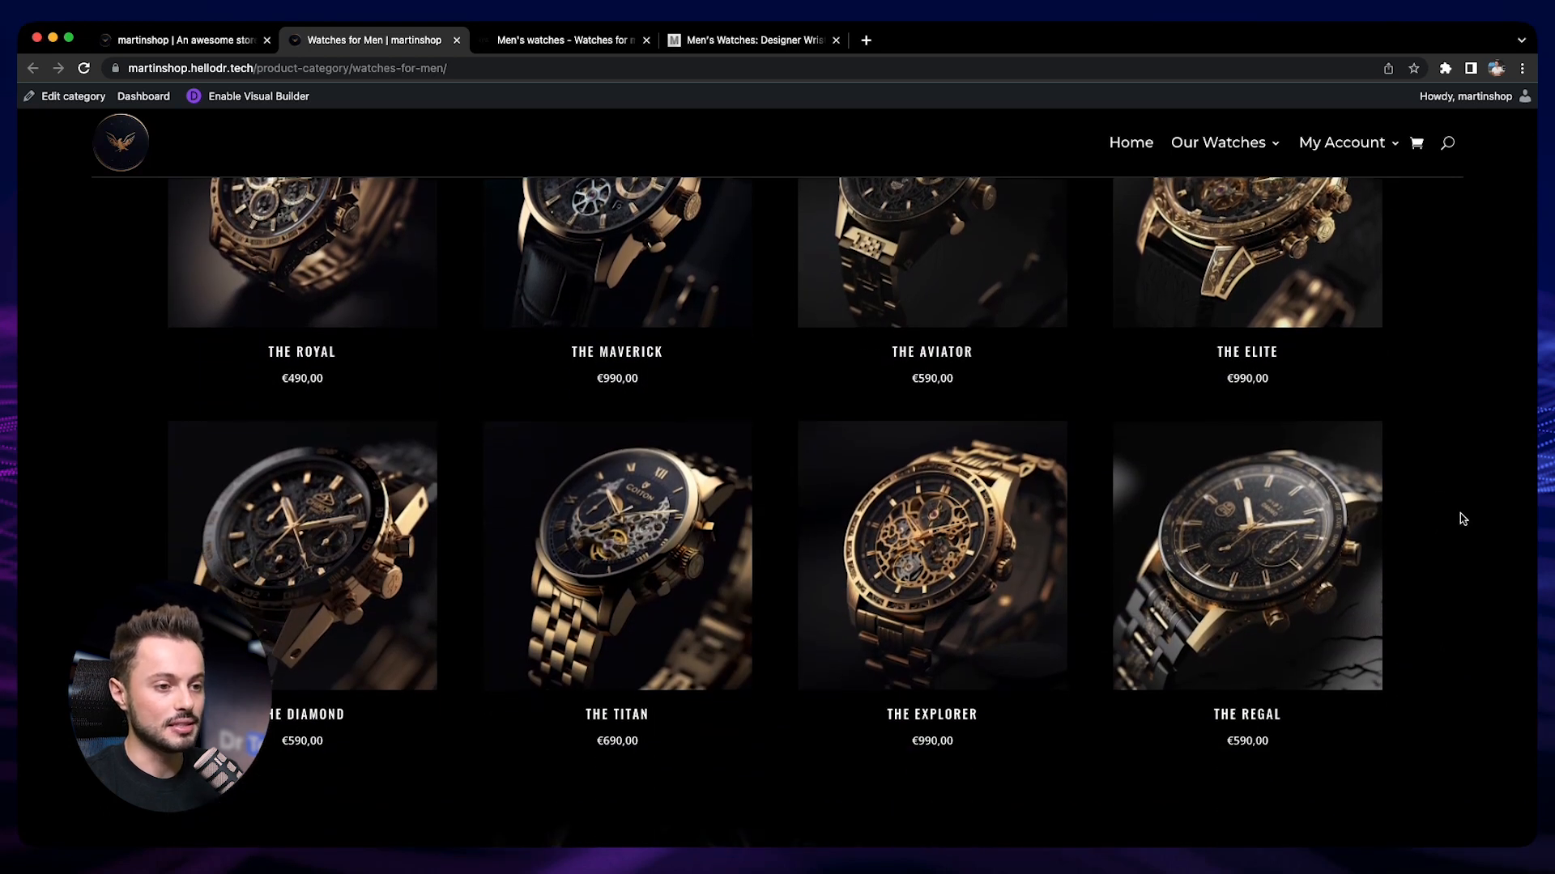
scroll(1481, 523, "up", 2)
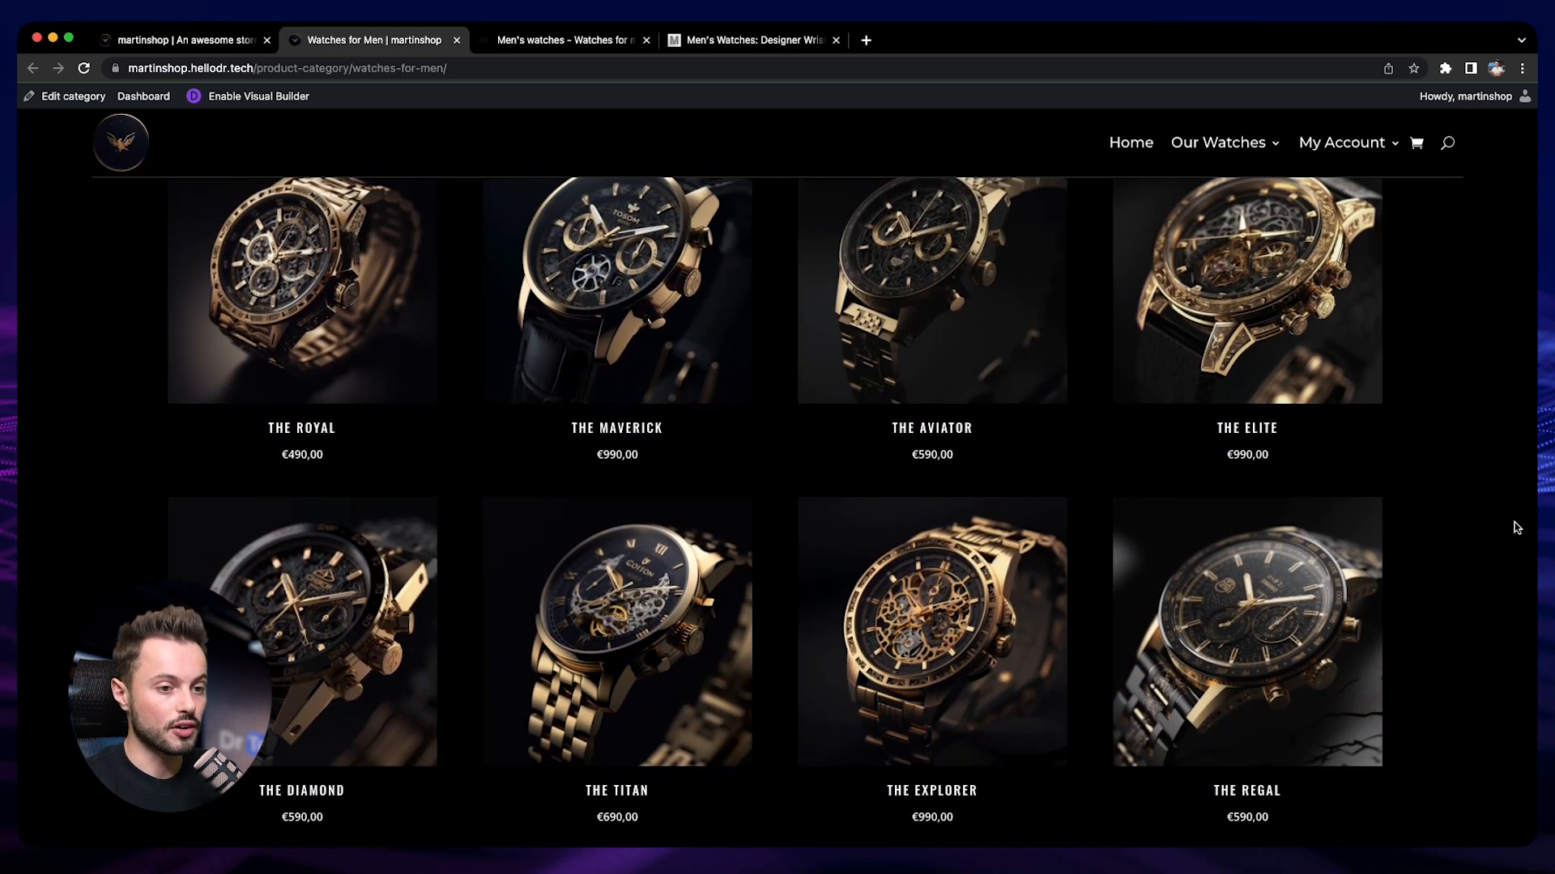
scroll(1500, 519, "up", 10)
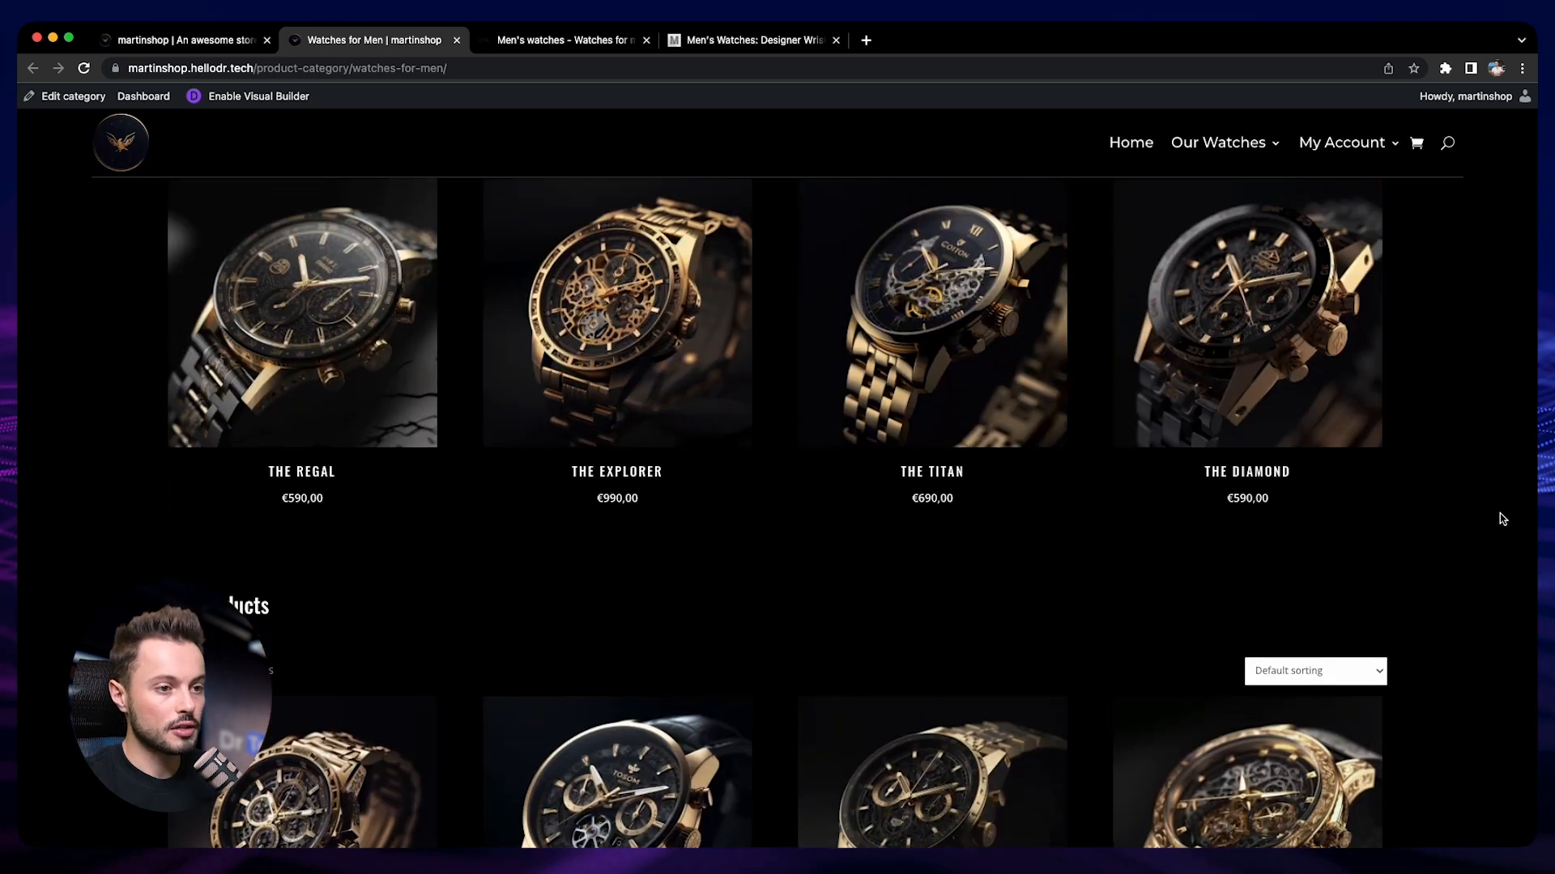
scroll(1500, 519, "up", 3)
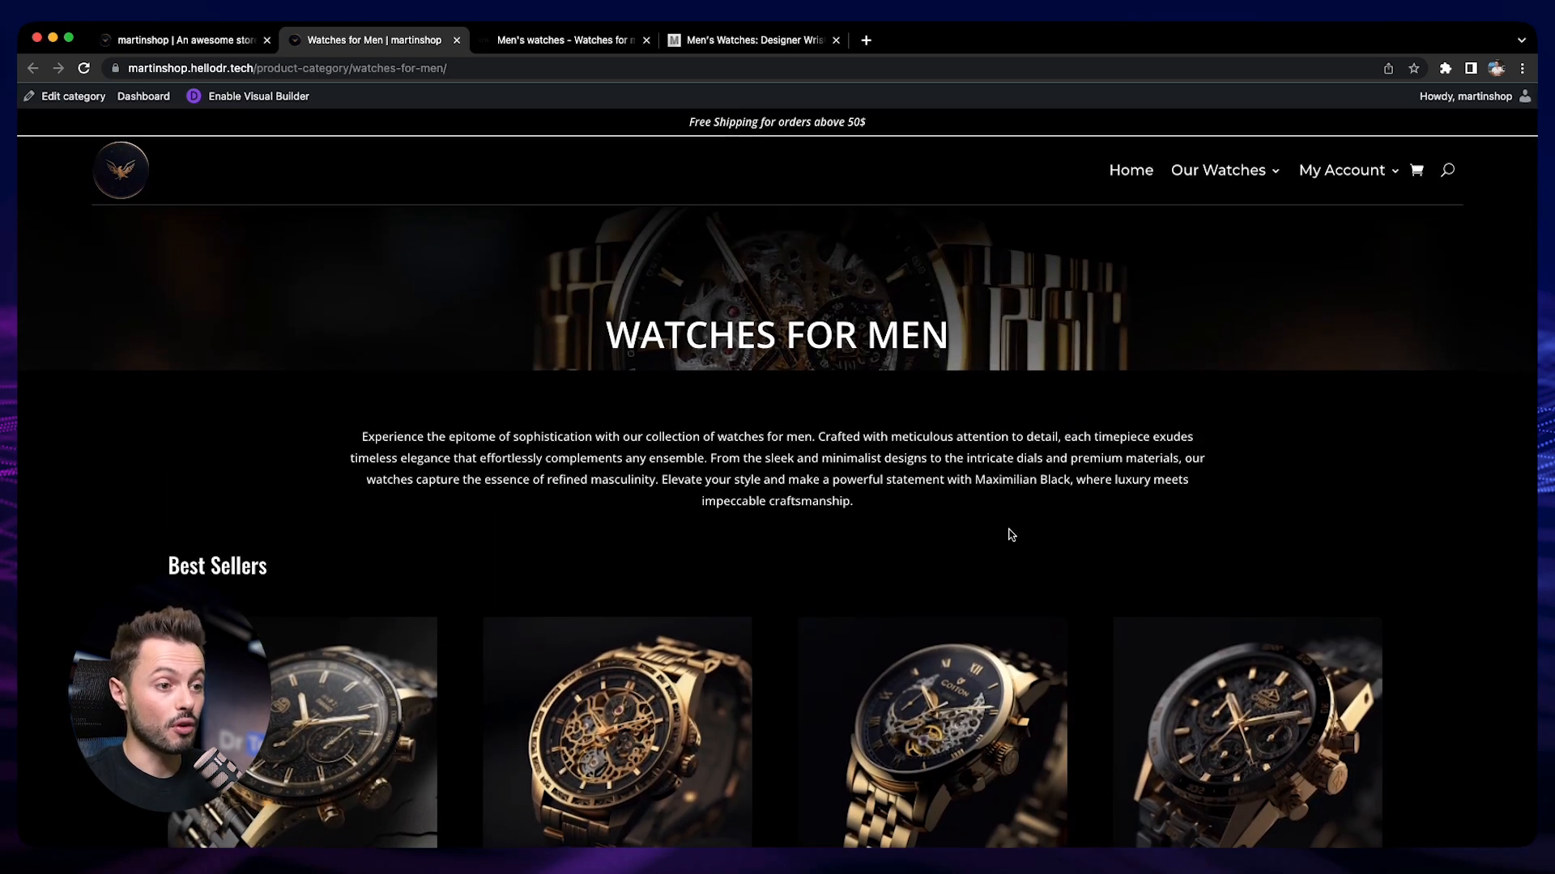
left_click(729, 41)
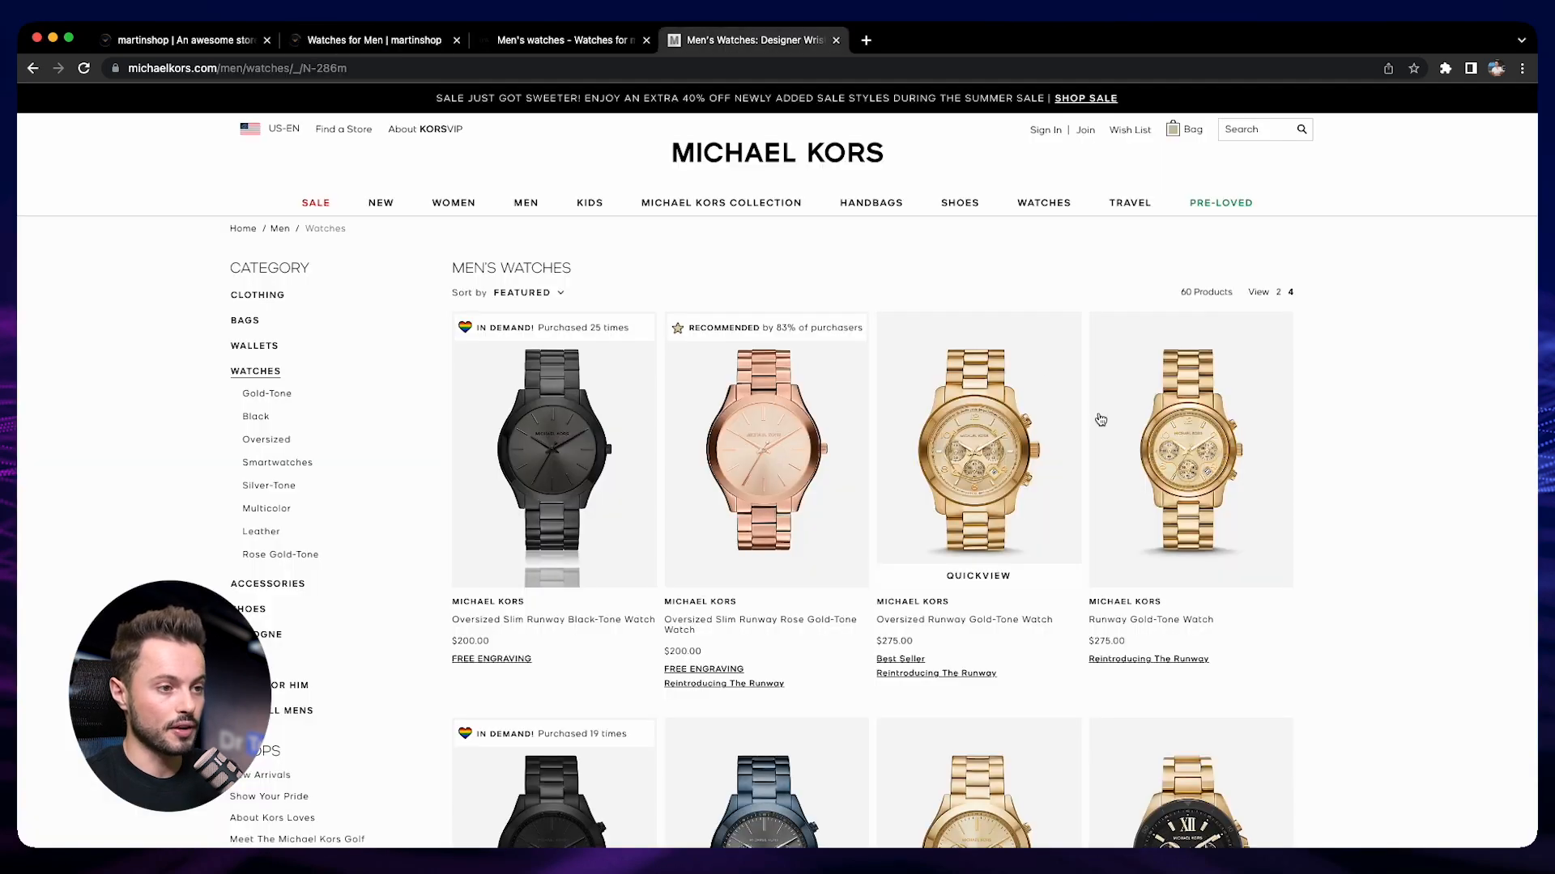
scroll(1434, 438, "down", 4)
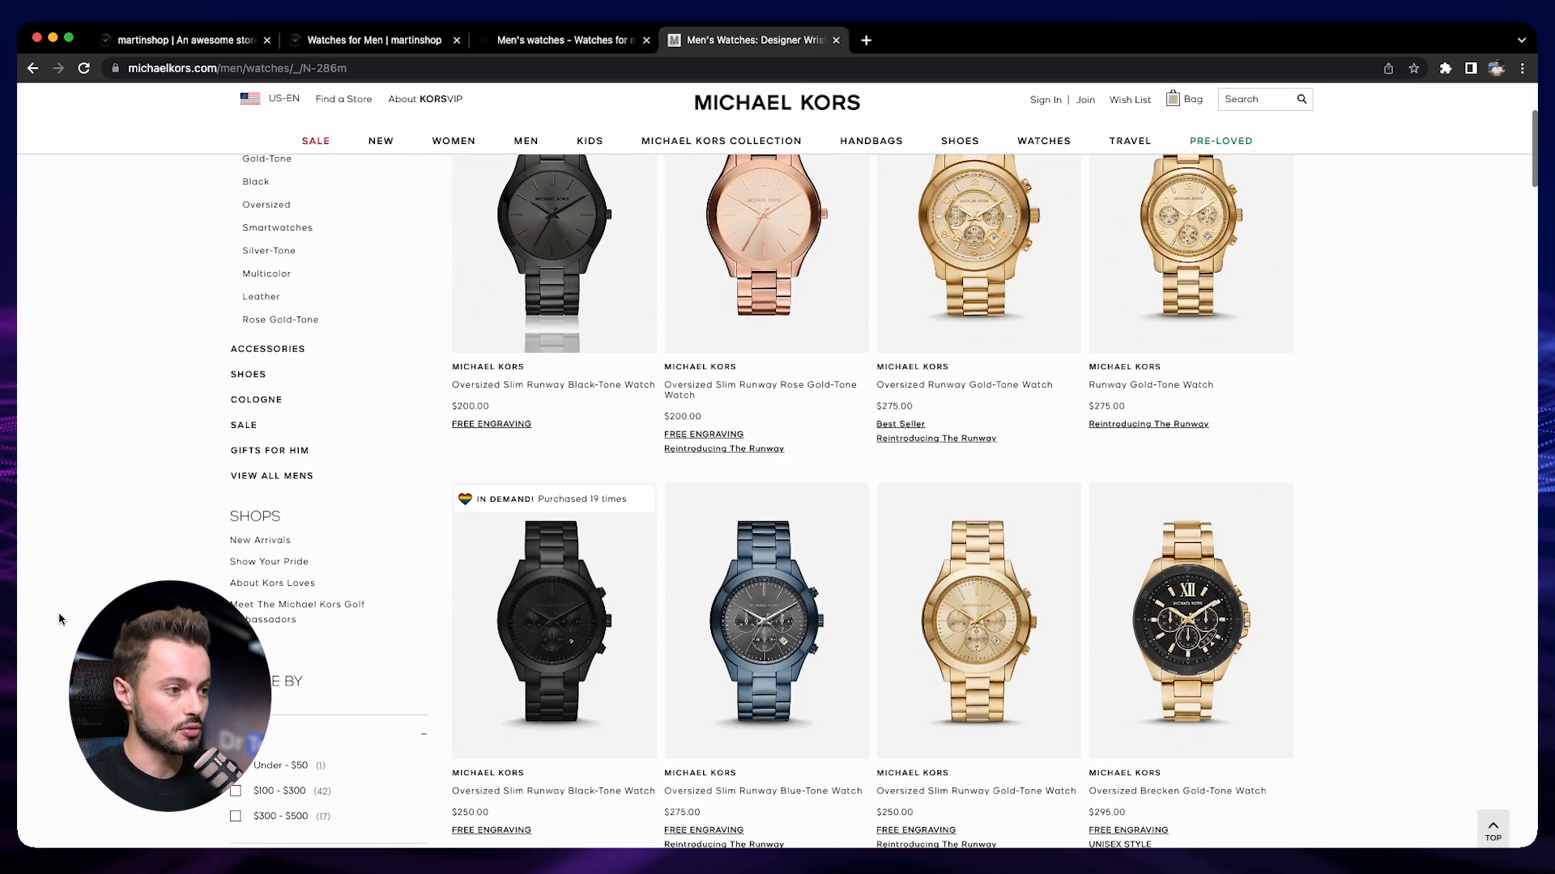
scroll(65, 648, "up", 3)
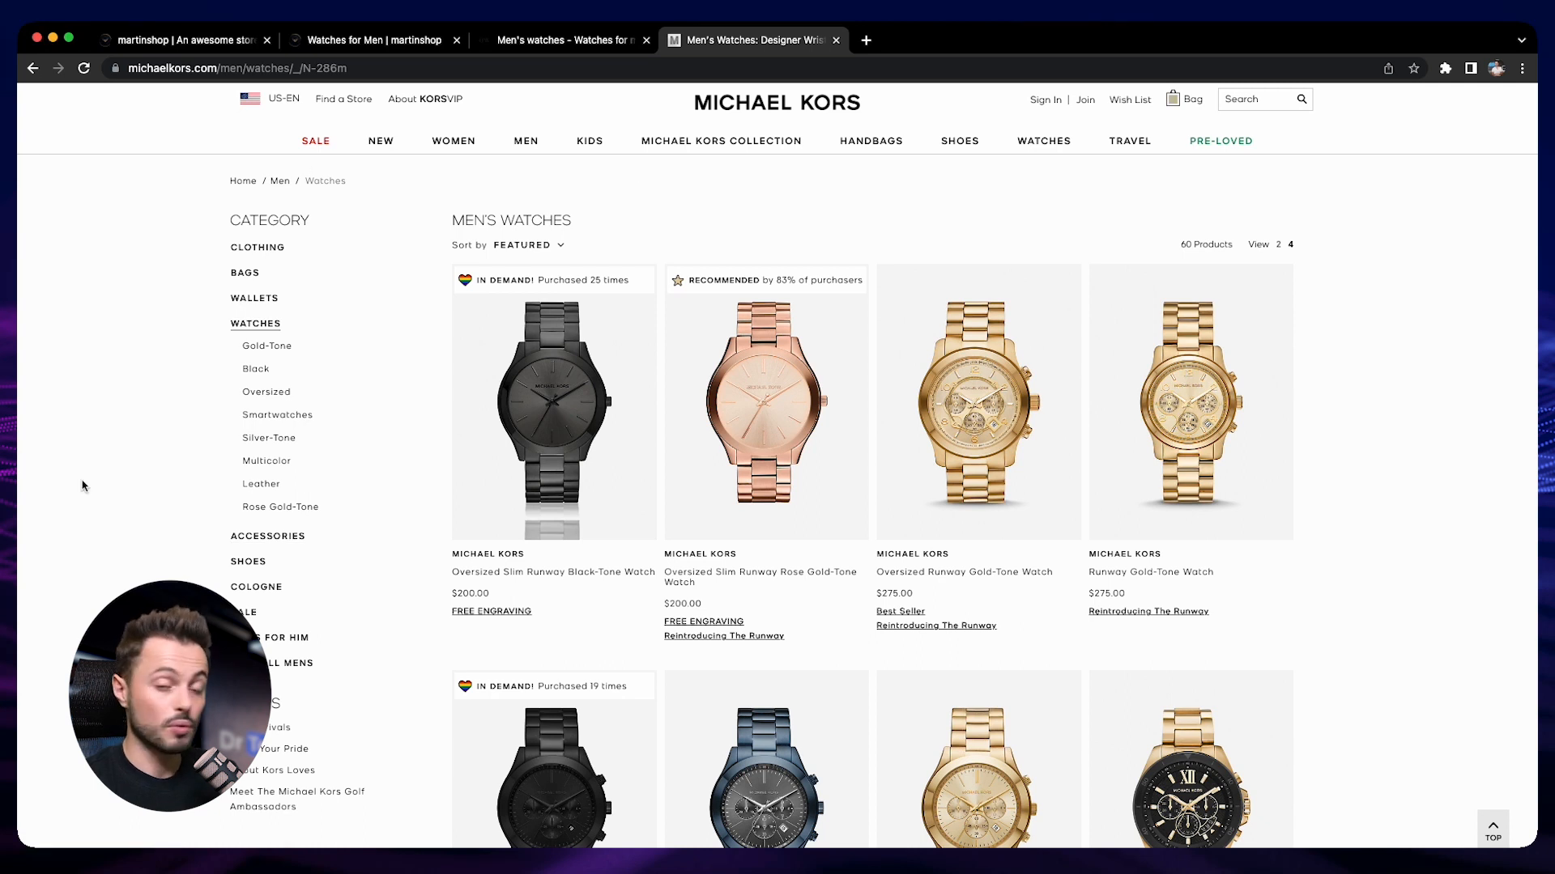
In the Theme Builder's body layout for All Product Category Pages, delete the Best Sellers row and the All Products heading.
left_click(159, 37)
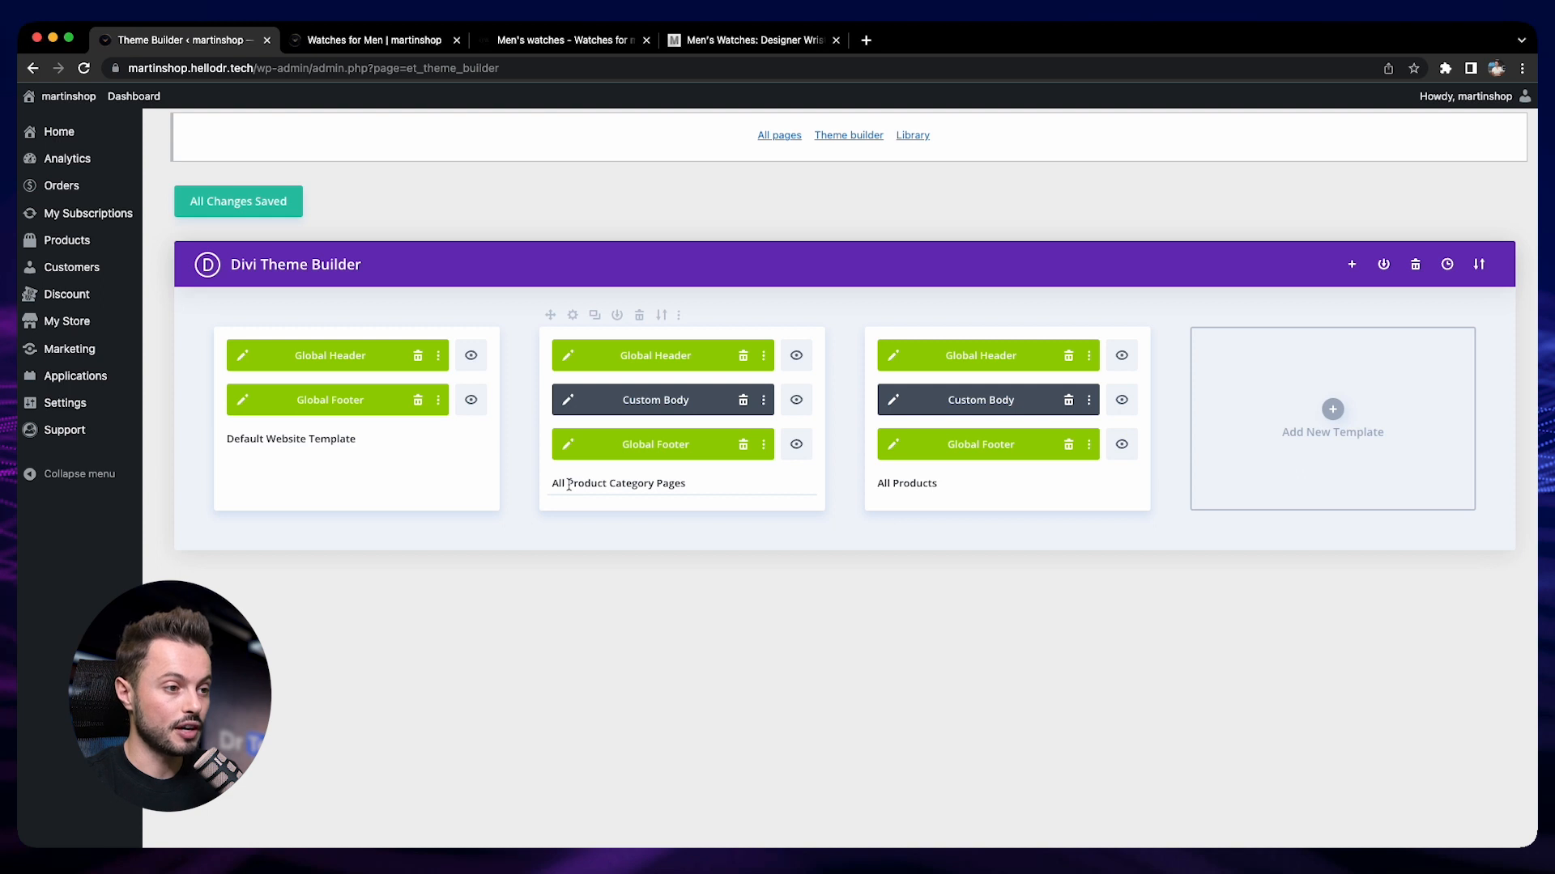
left_click(568, 401)
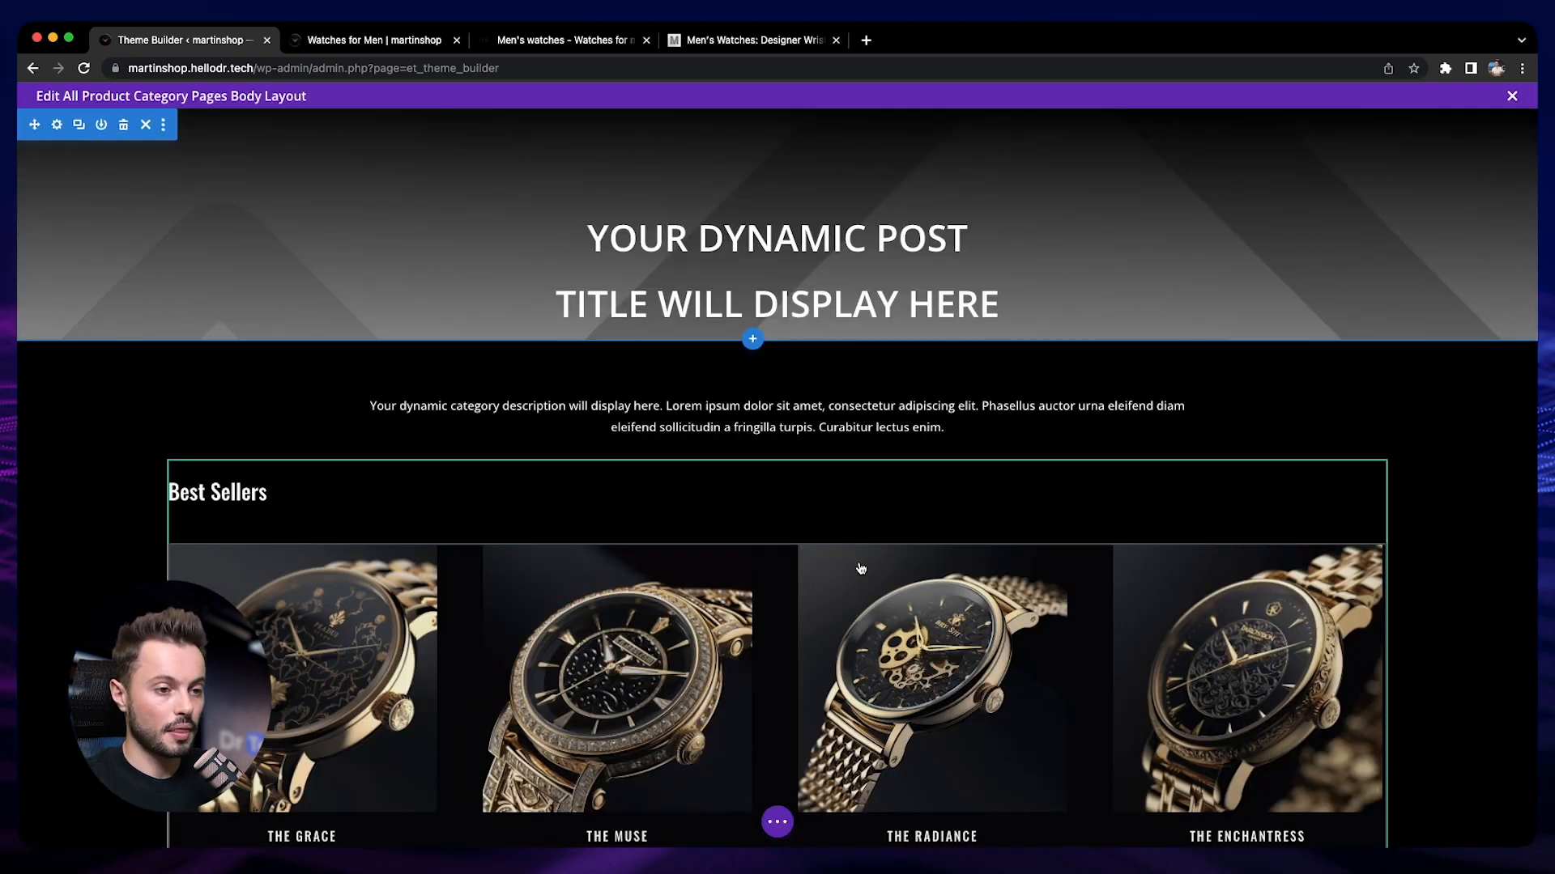
scroll(858, 568, "down", 2)
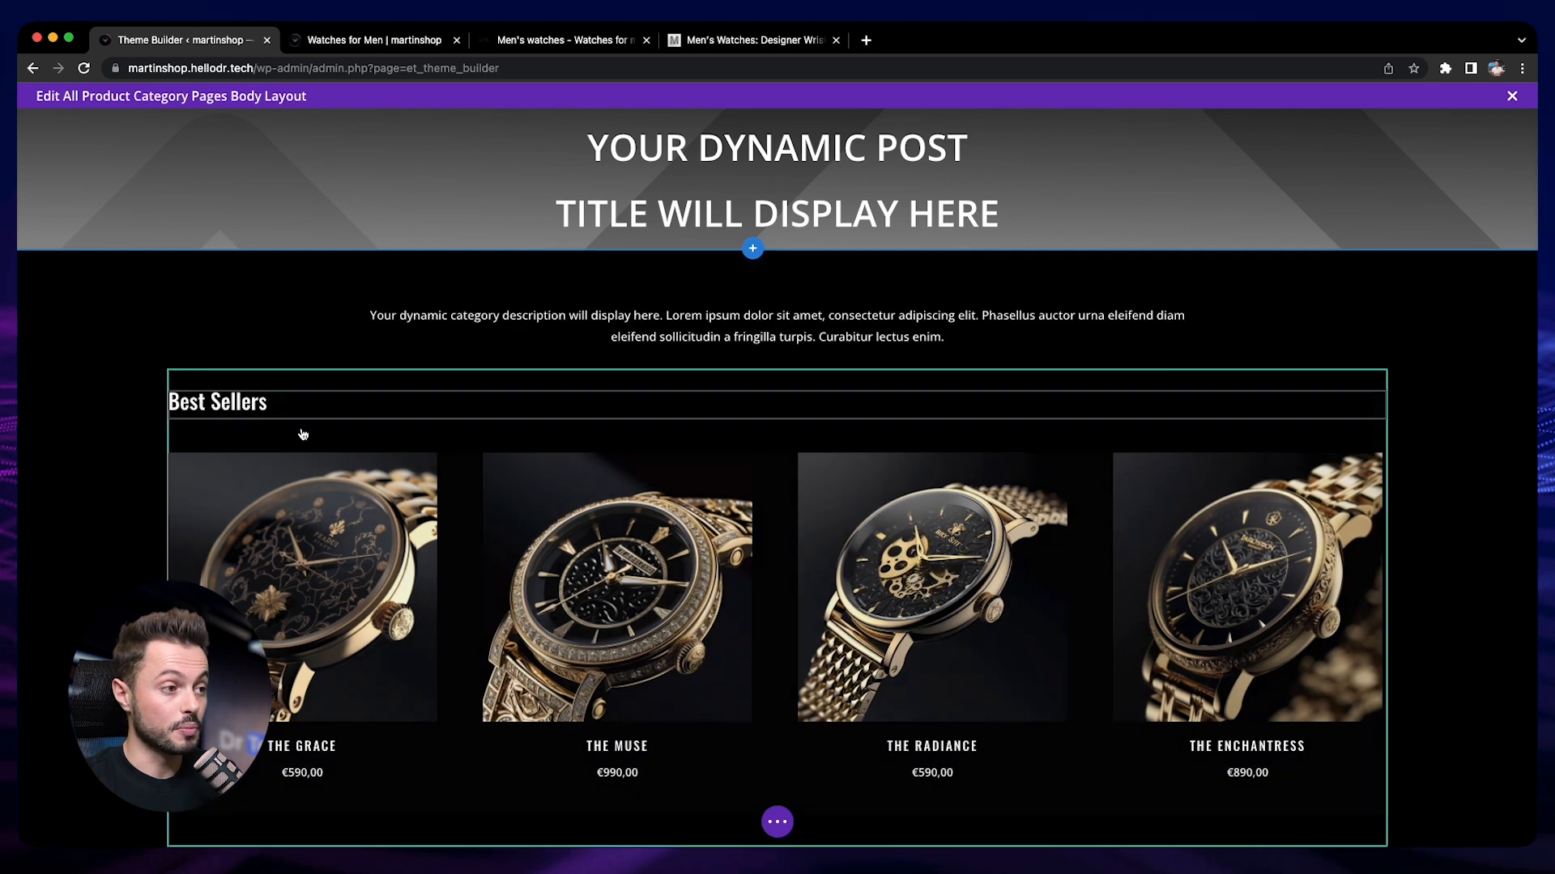
scroll(417, 535, "down", 4)
scroll(463, 544, "up", 2)
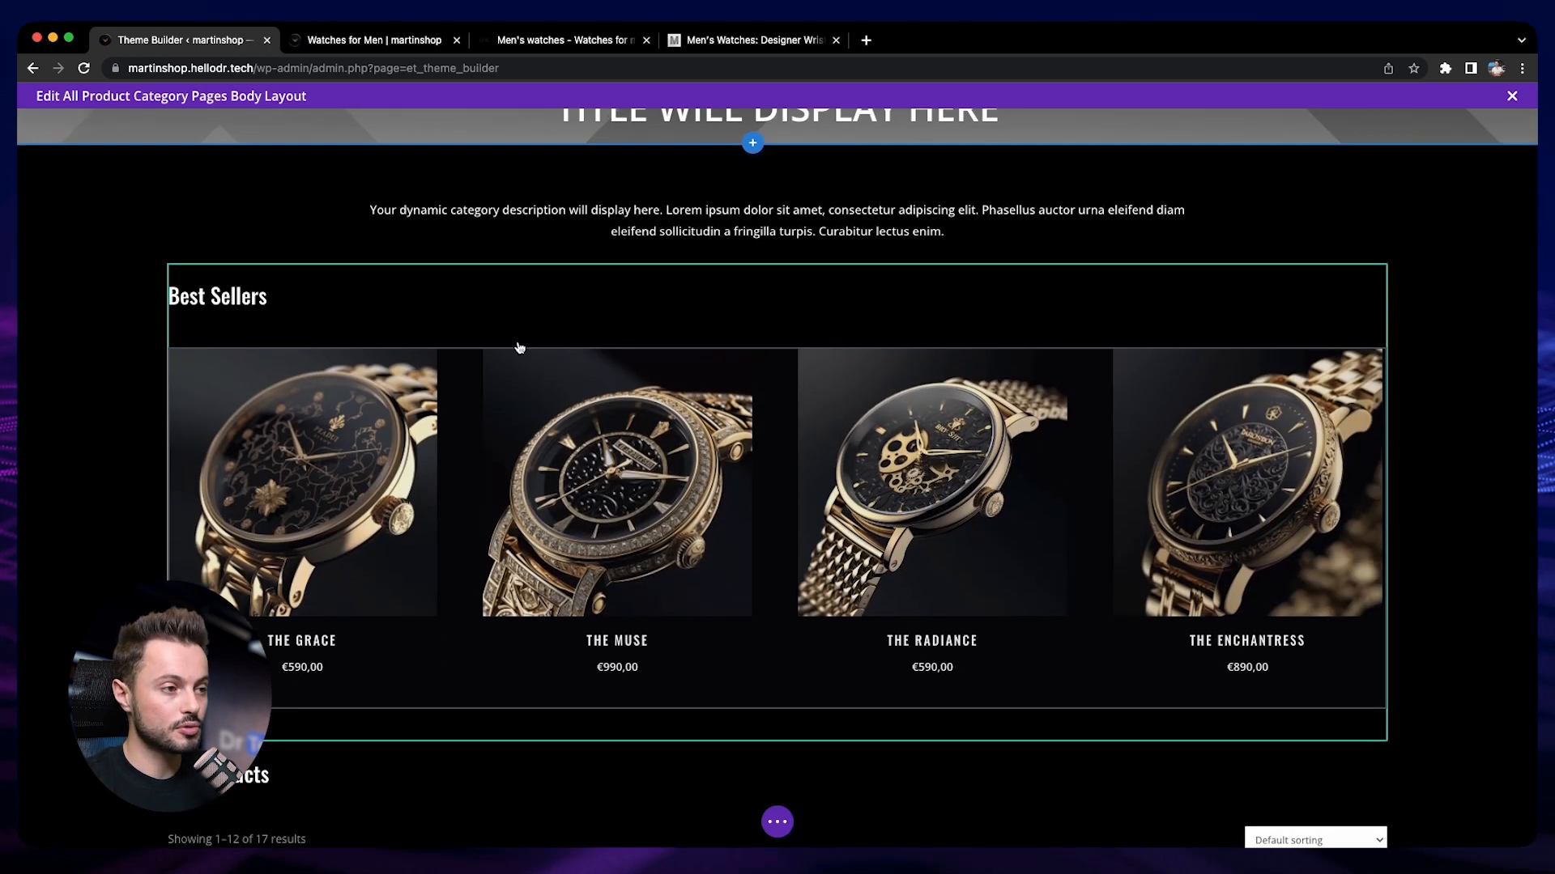
mouse_move(521, 275)
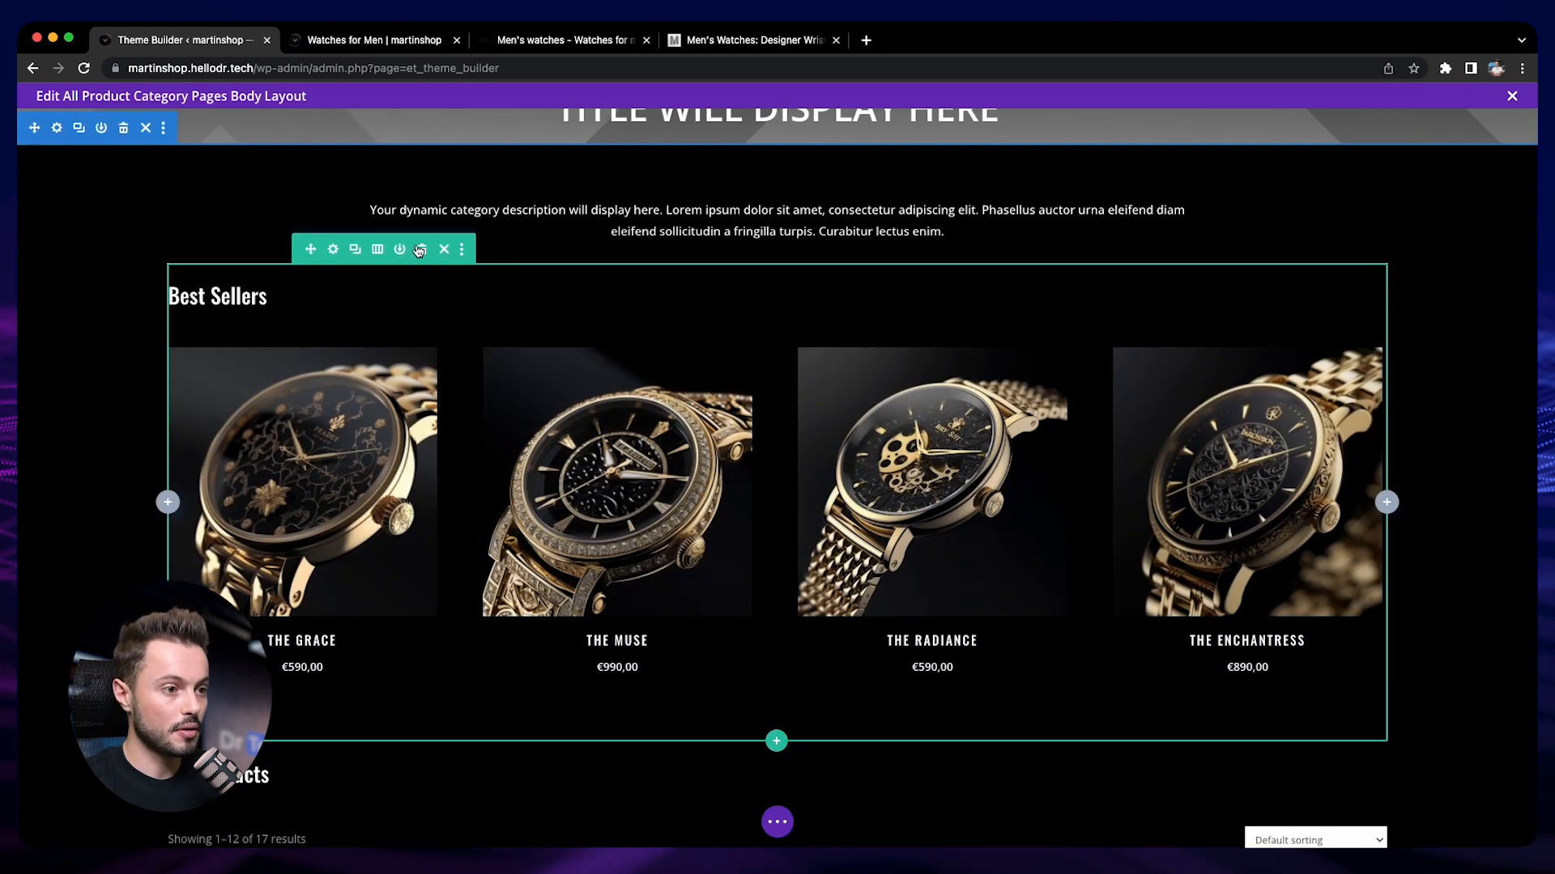
left_click(420, 250)
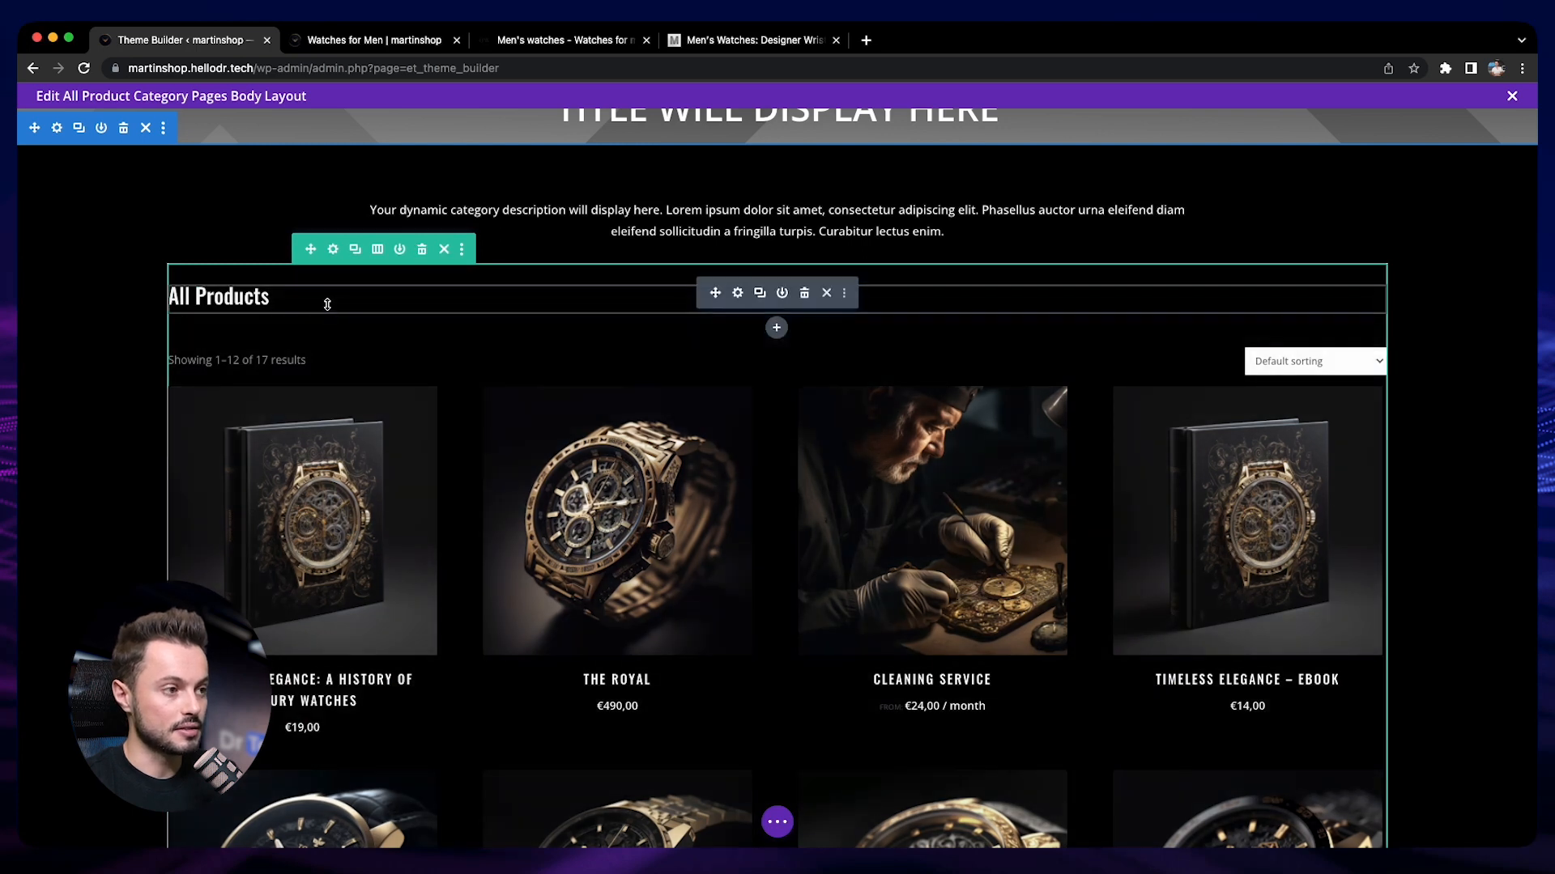
left_click(805, 300)
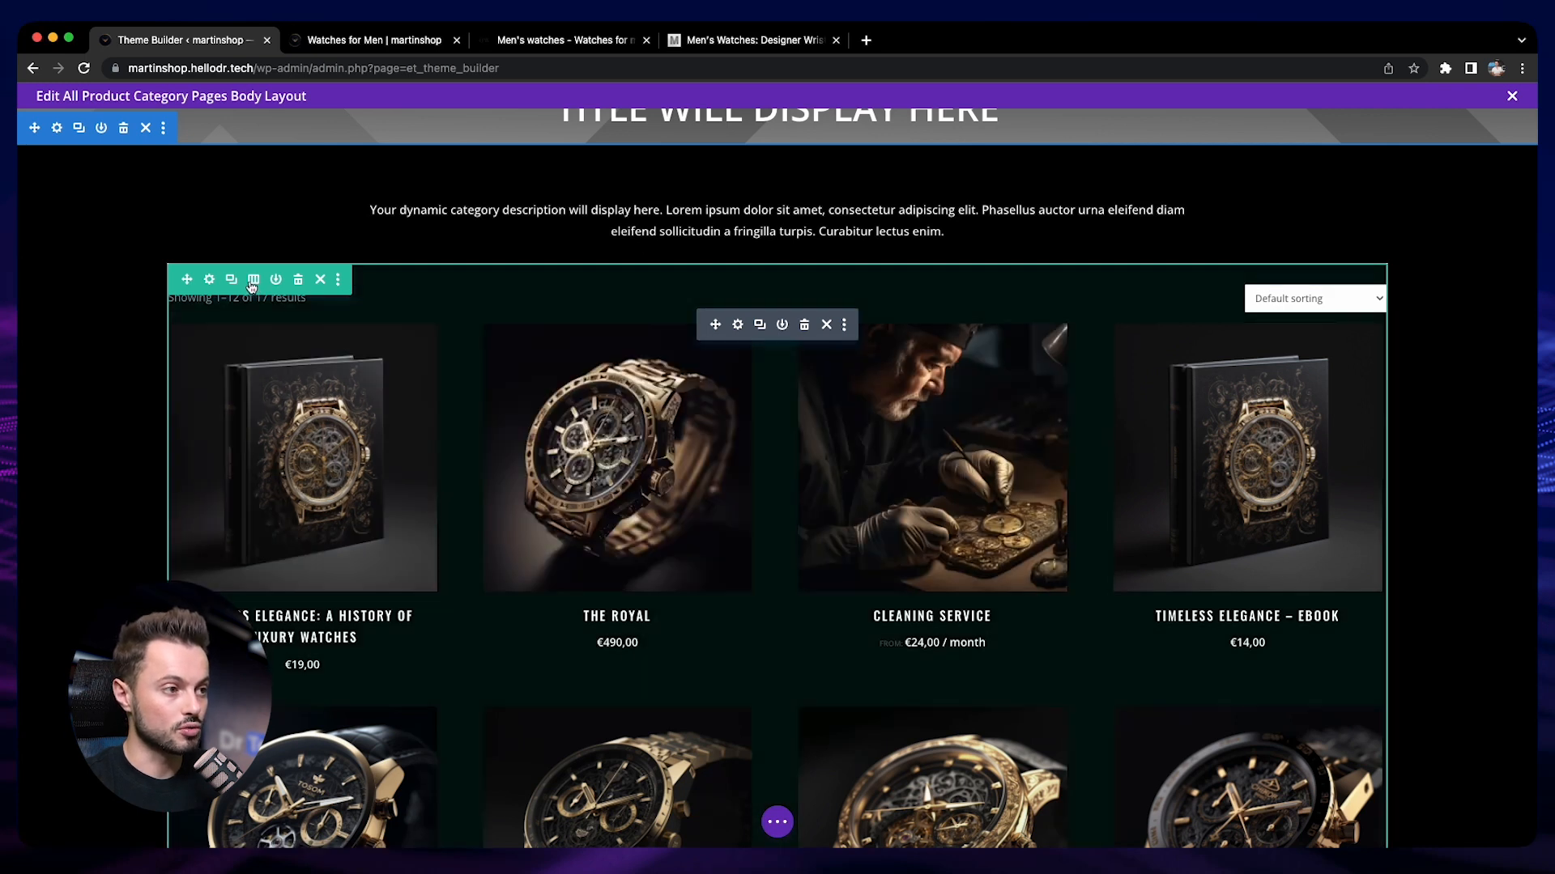
Change the product row to a narrow first column plus a wide second column, and move the product grid into the wide one.
left_click(253, 280)
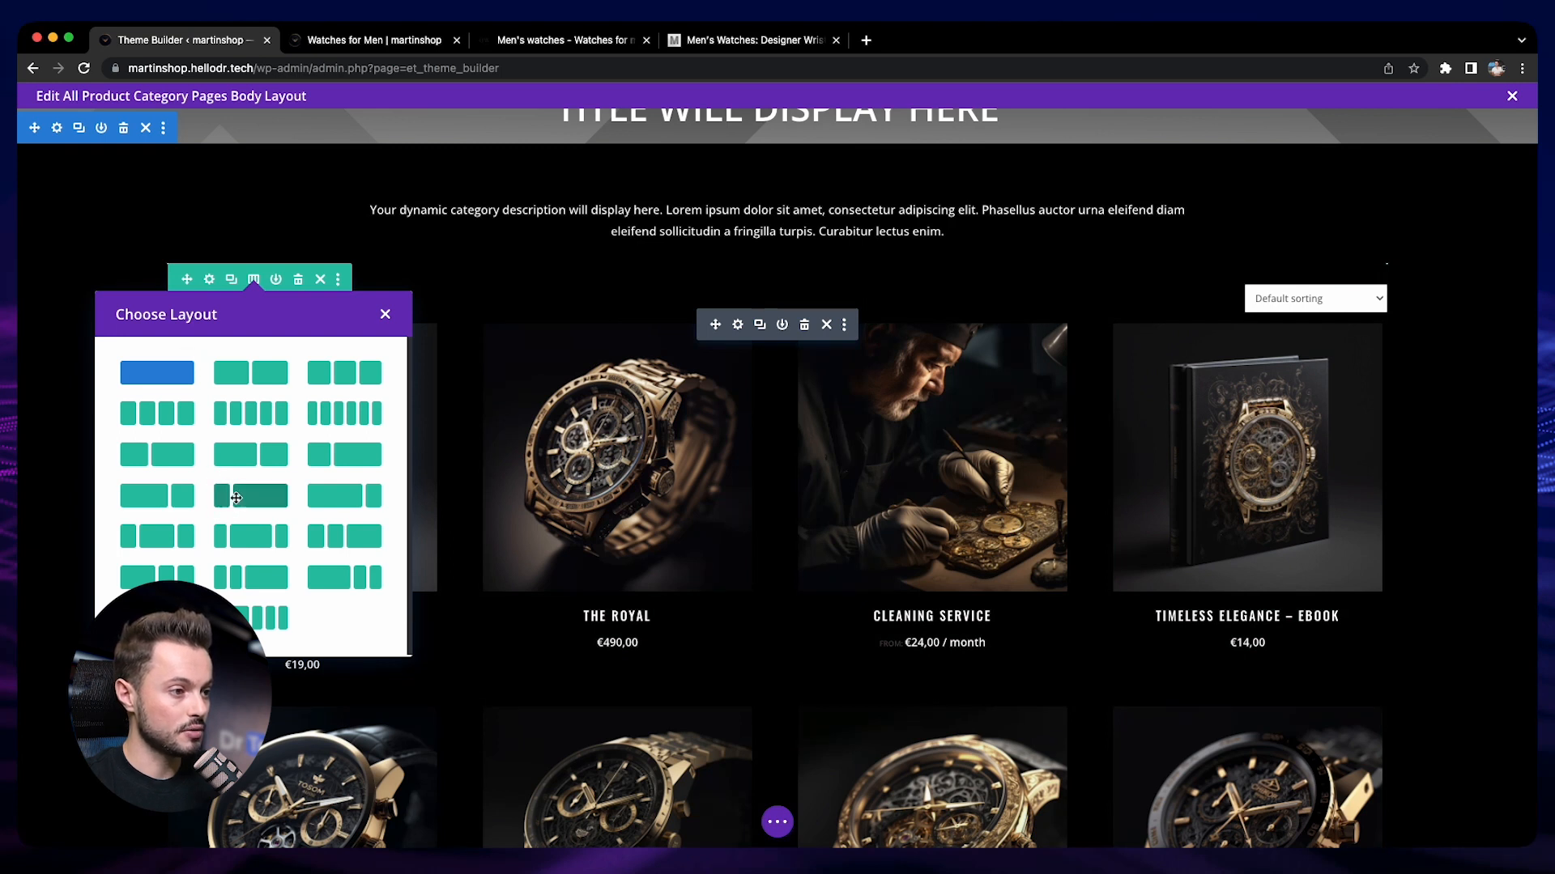
left_click(237, 497)
left_click_drag(231, 519, 879, 496)
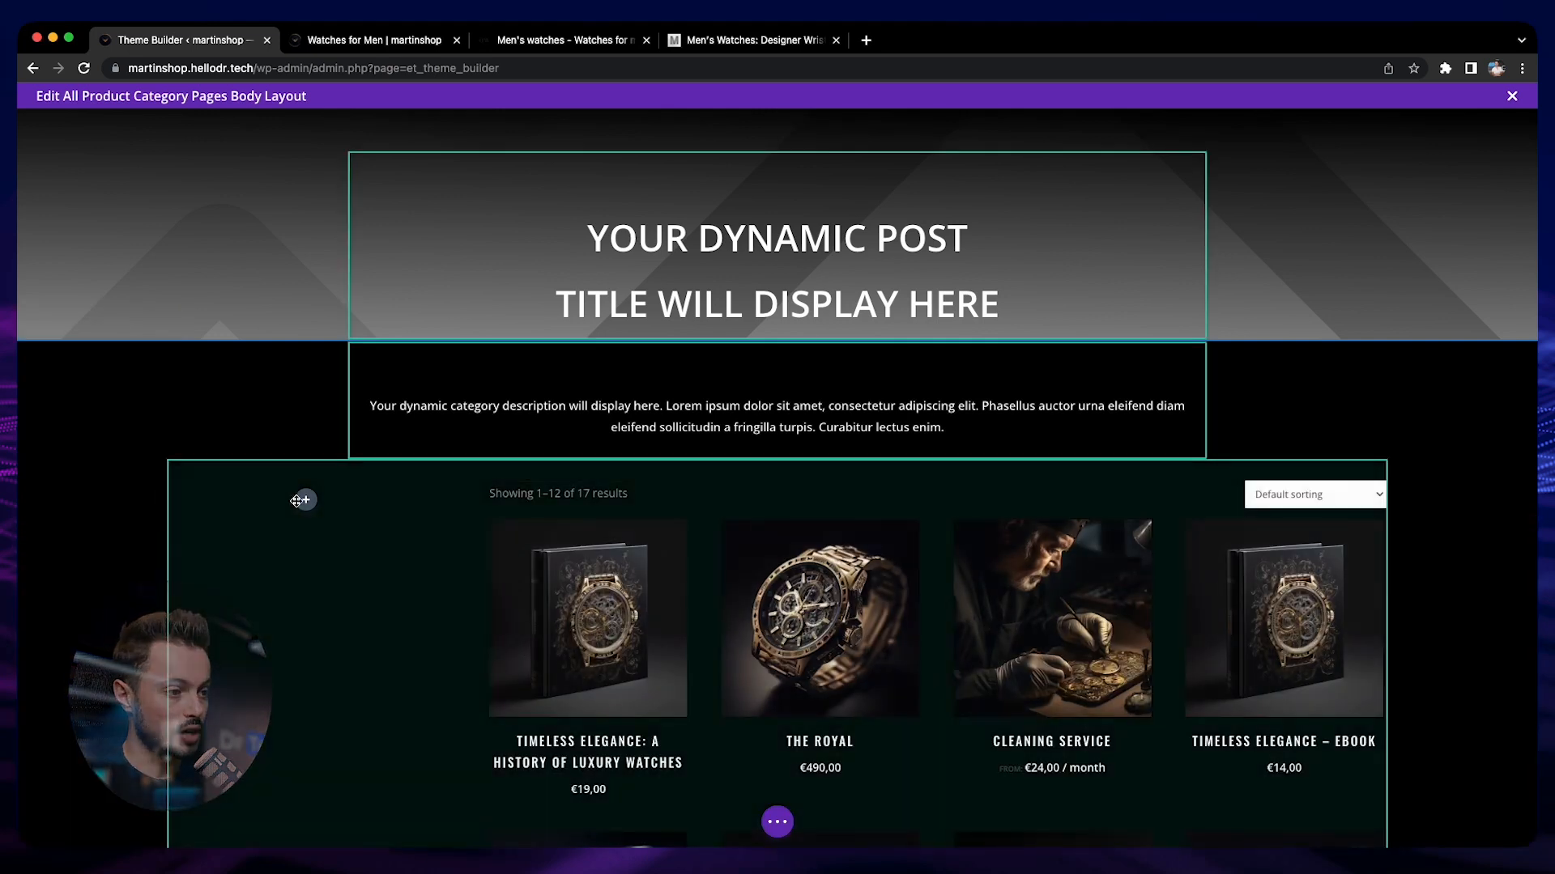
Insert a Sidebar module using the Sidebar widget area into the empty narrow column, and save the layout.
left_click(305, 500)
type("side")
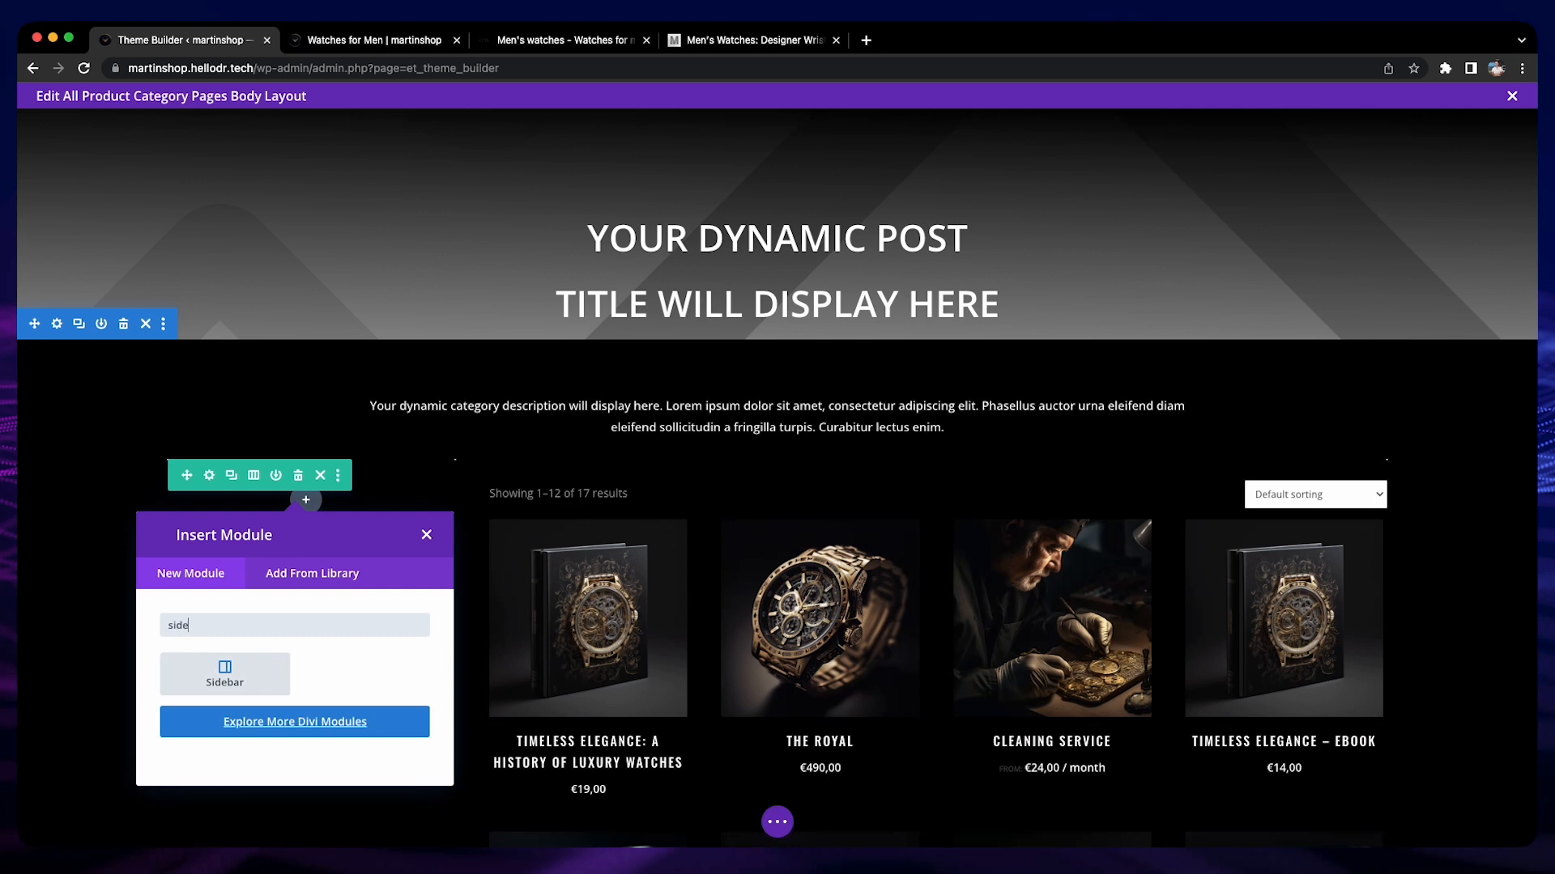
left_click(243, 674)
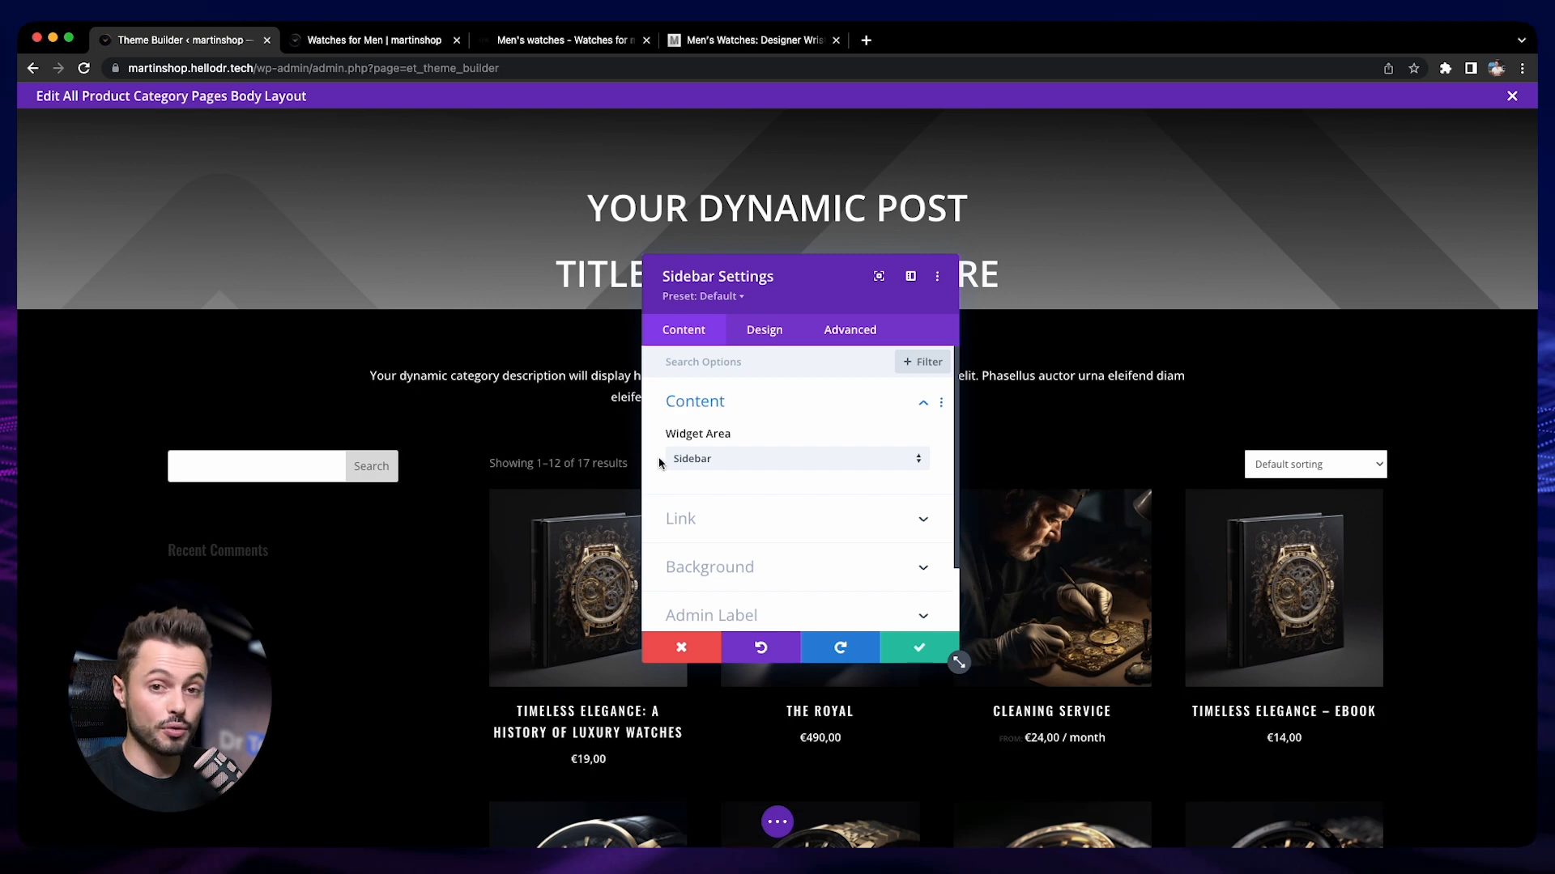
left_click(717, 460)
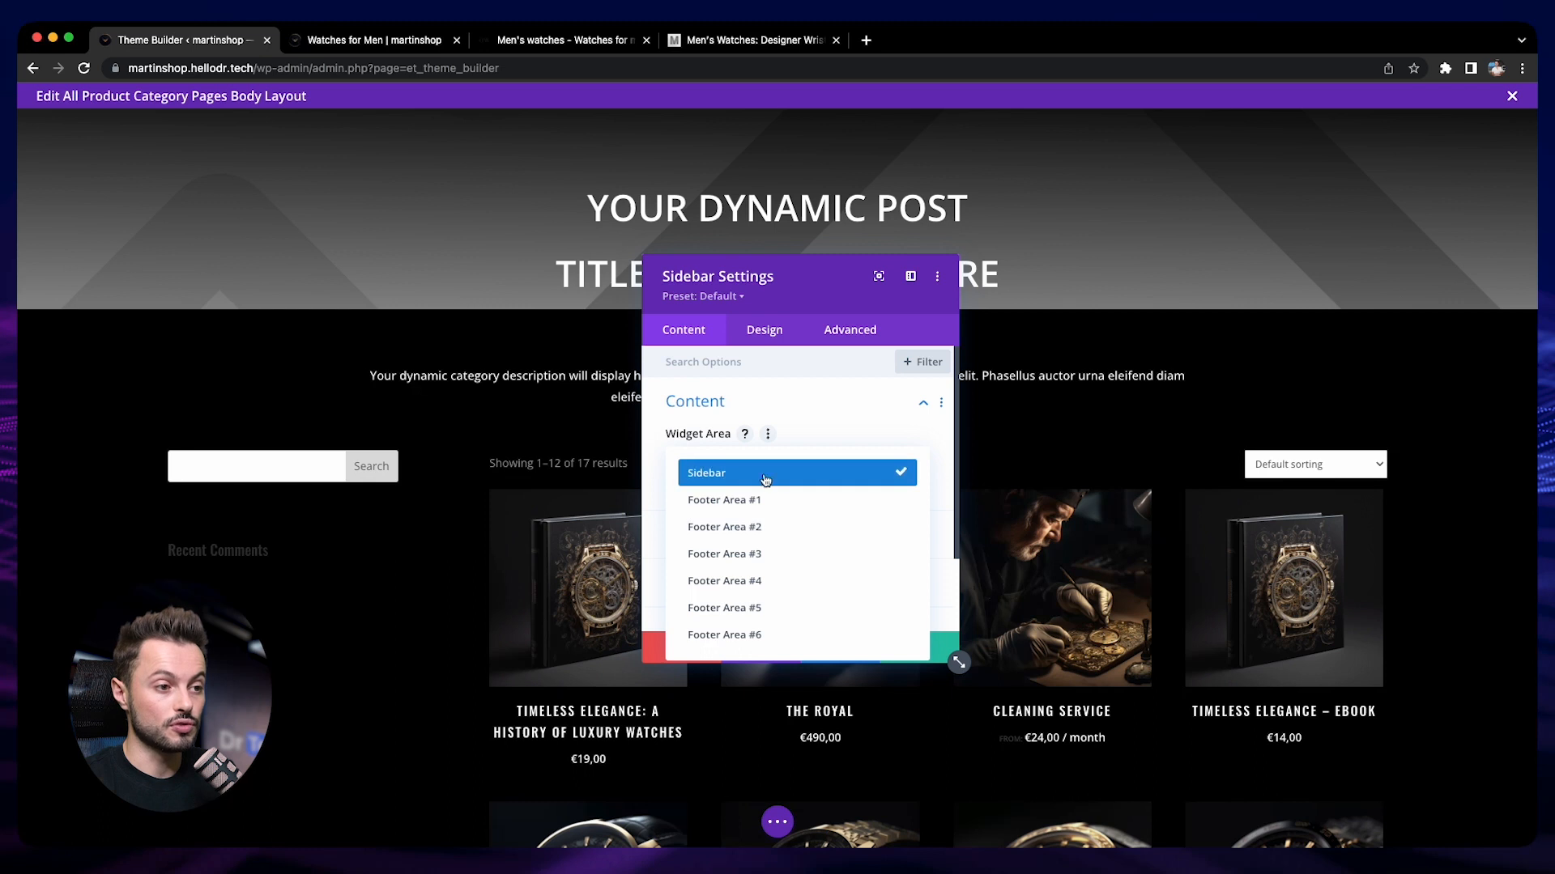
left_click(716, 477)
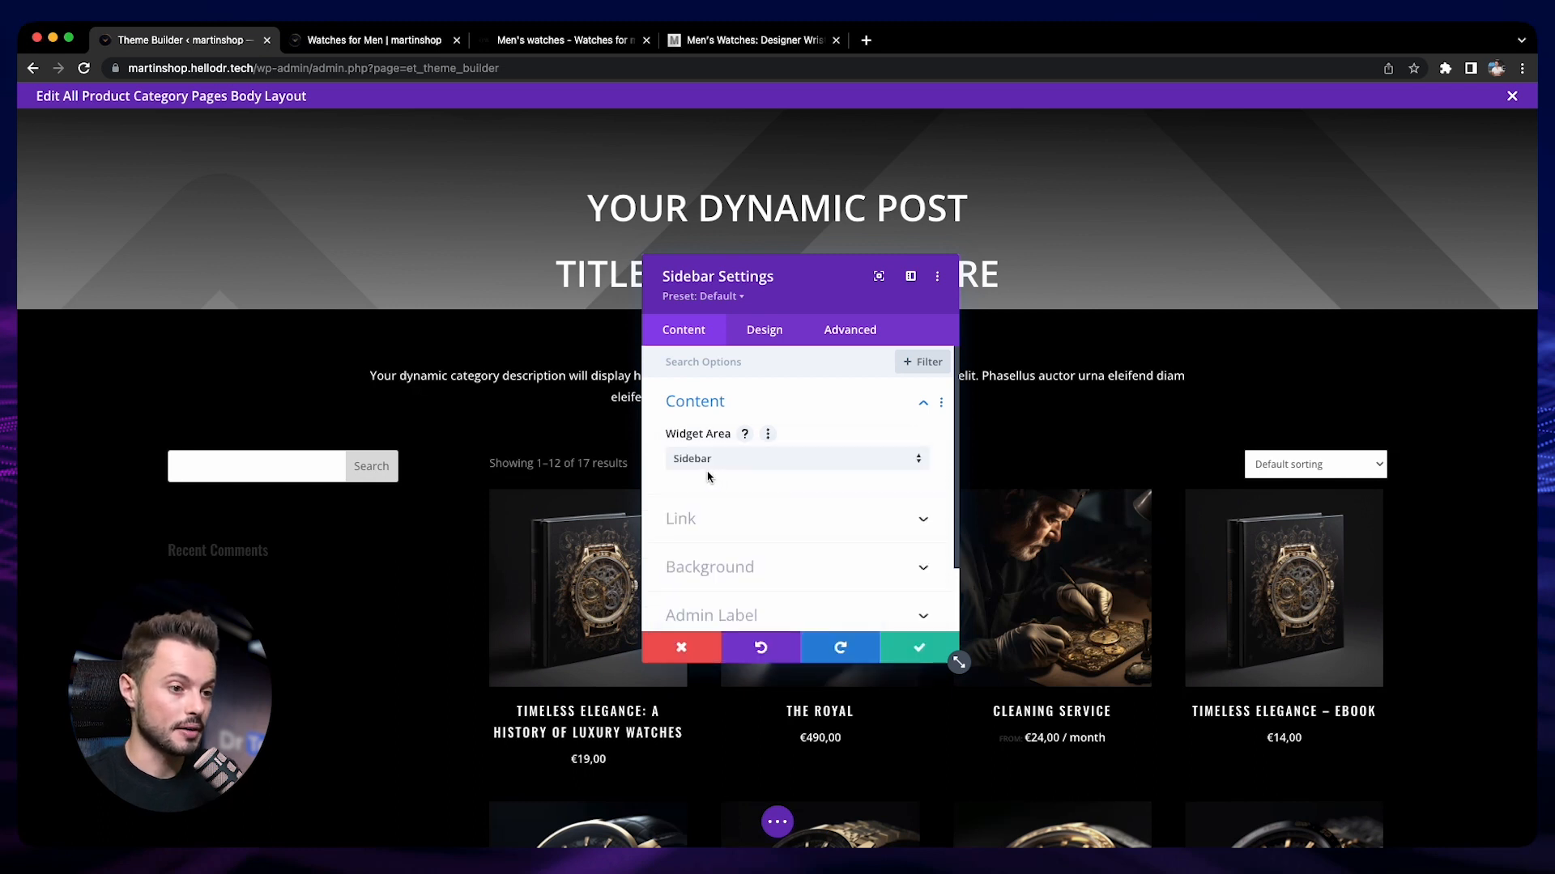
left_click(908, 652)
left_click(1490, 824)
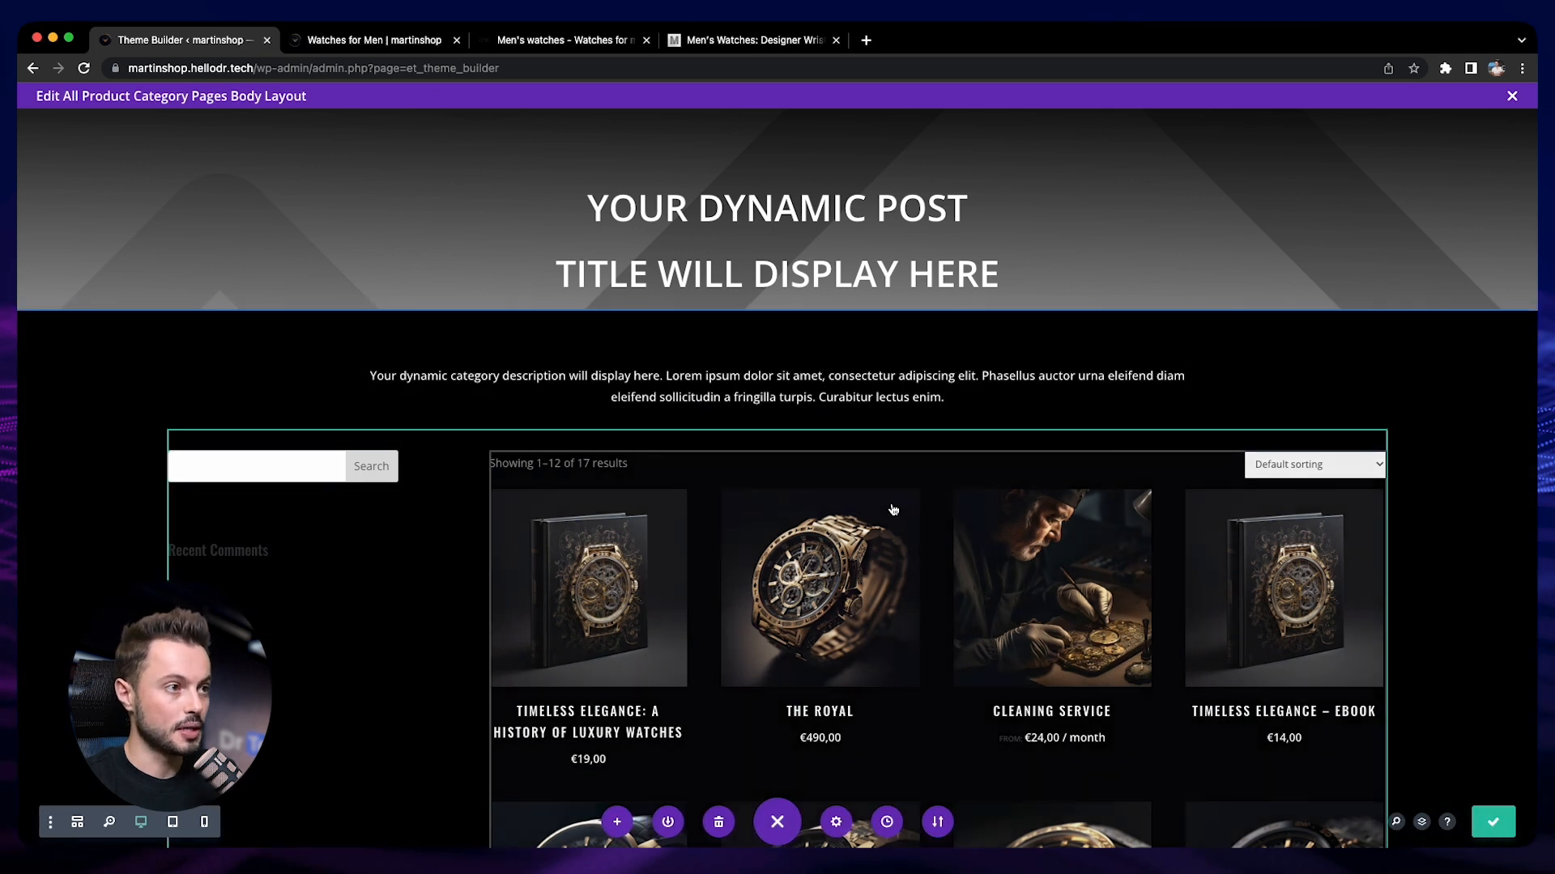
Reload the Watches for Men page and check the new sidebar beside the product grid.
left_click(361, 45)
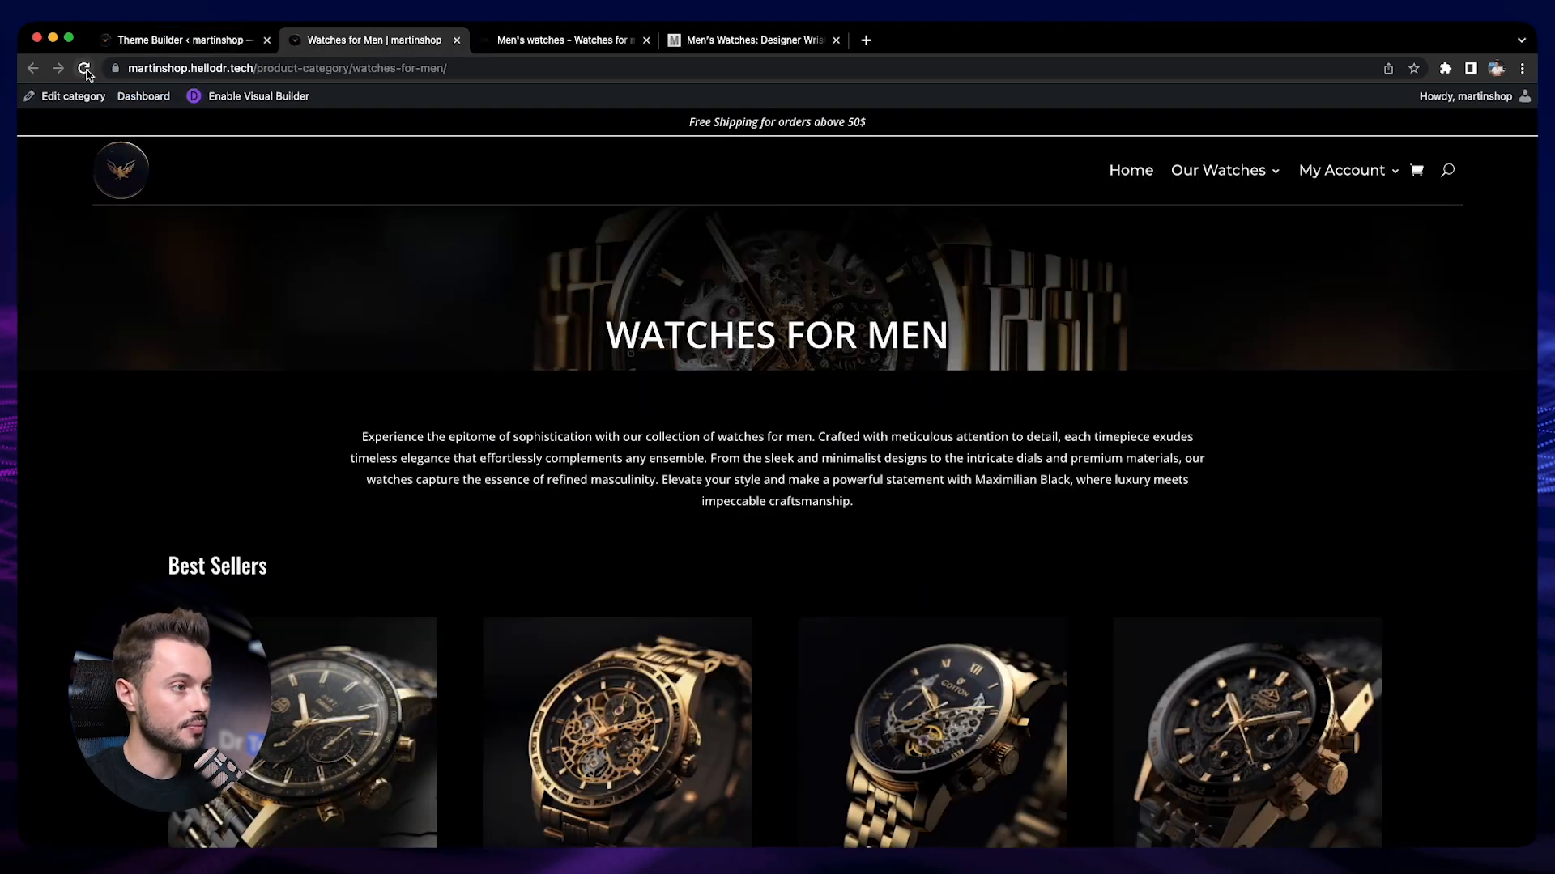
scroll(528, 370, "down", 2)
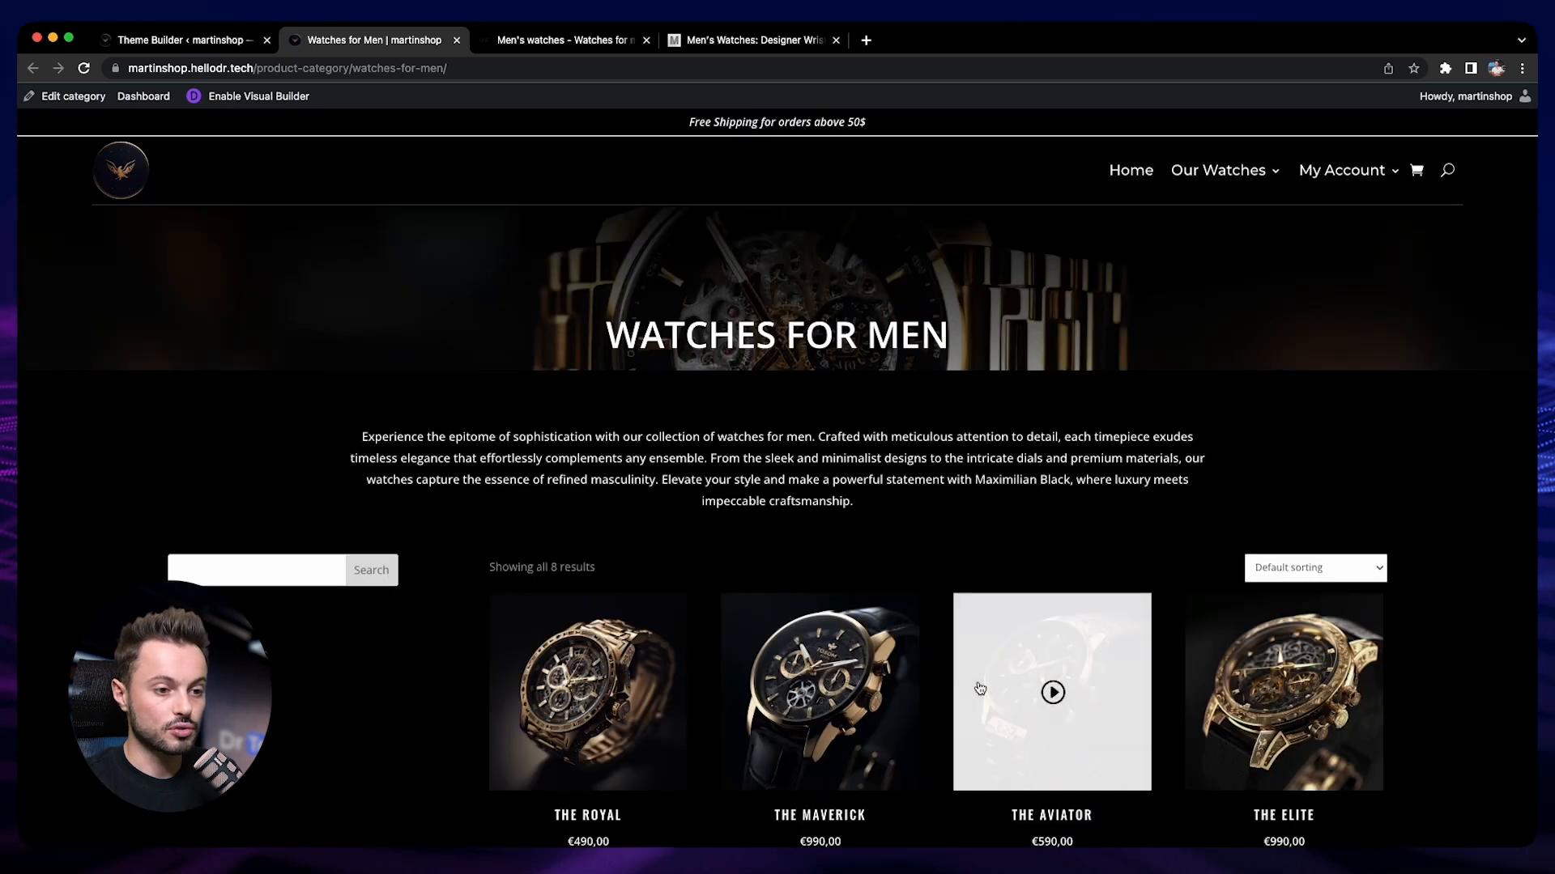
scroll(988, 688, "down", 3)
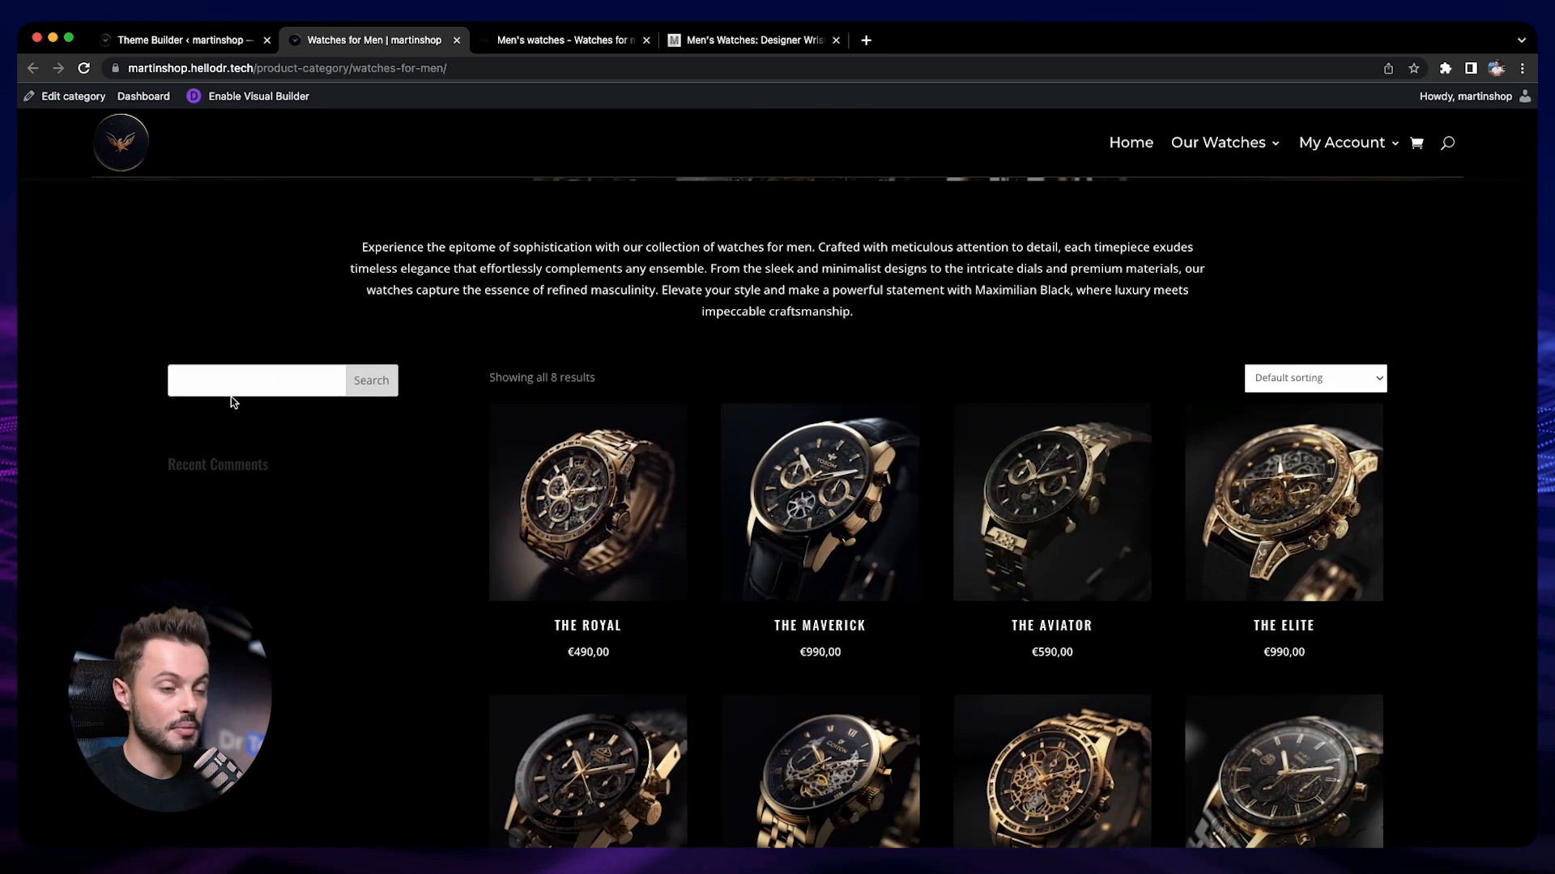
scroll(249, 404, "up", 2)
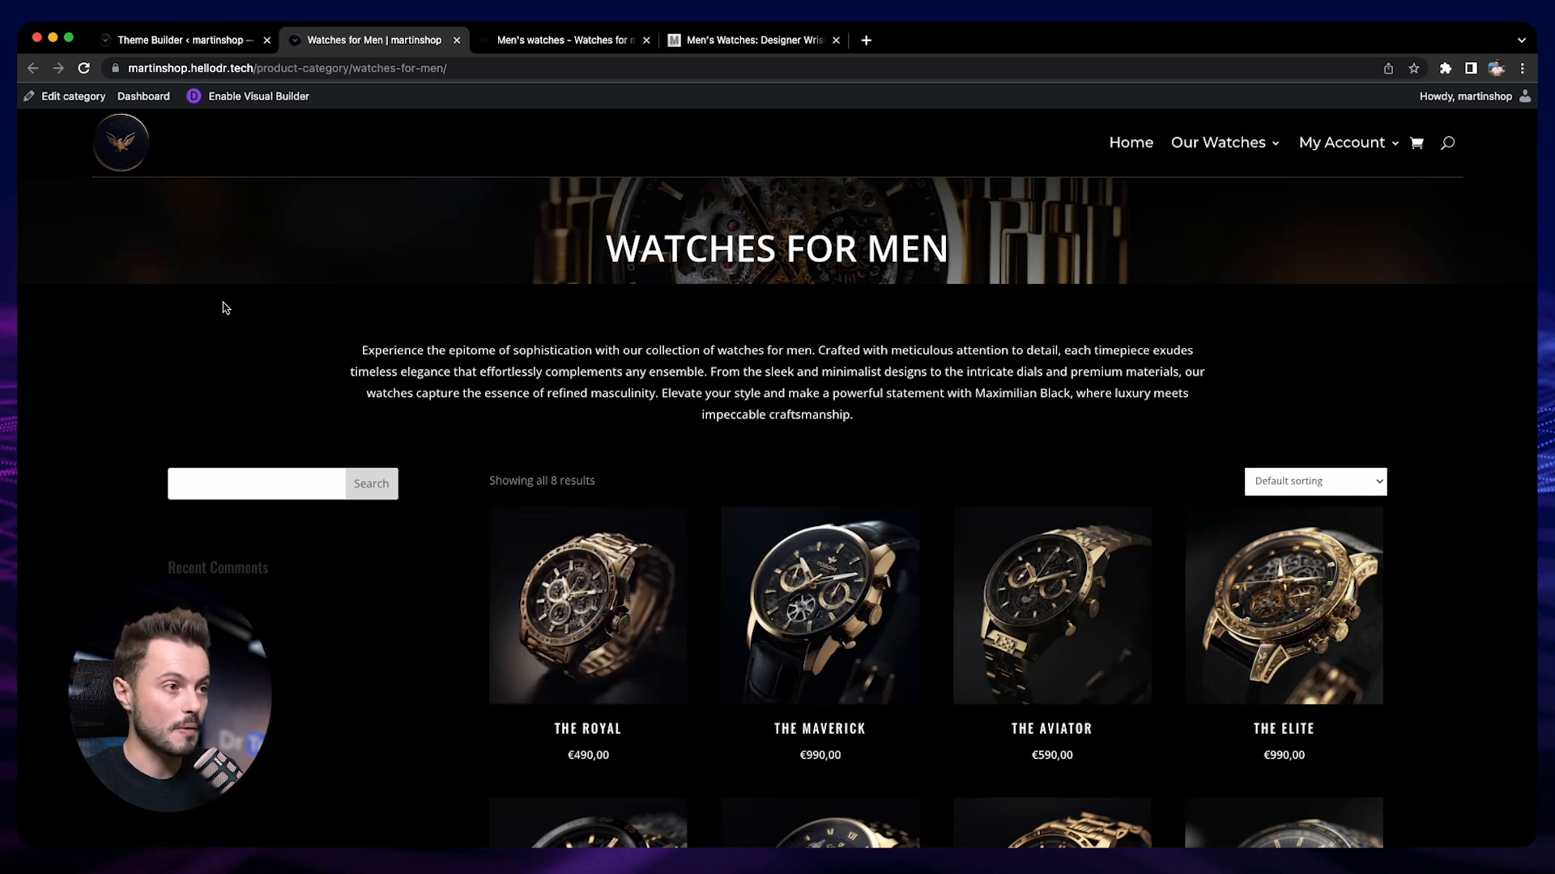
Close the category body layout editor in the Theme Builder and open the store's Widgets page.
left_click(180, 40)
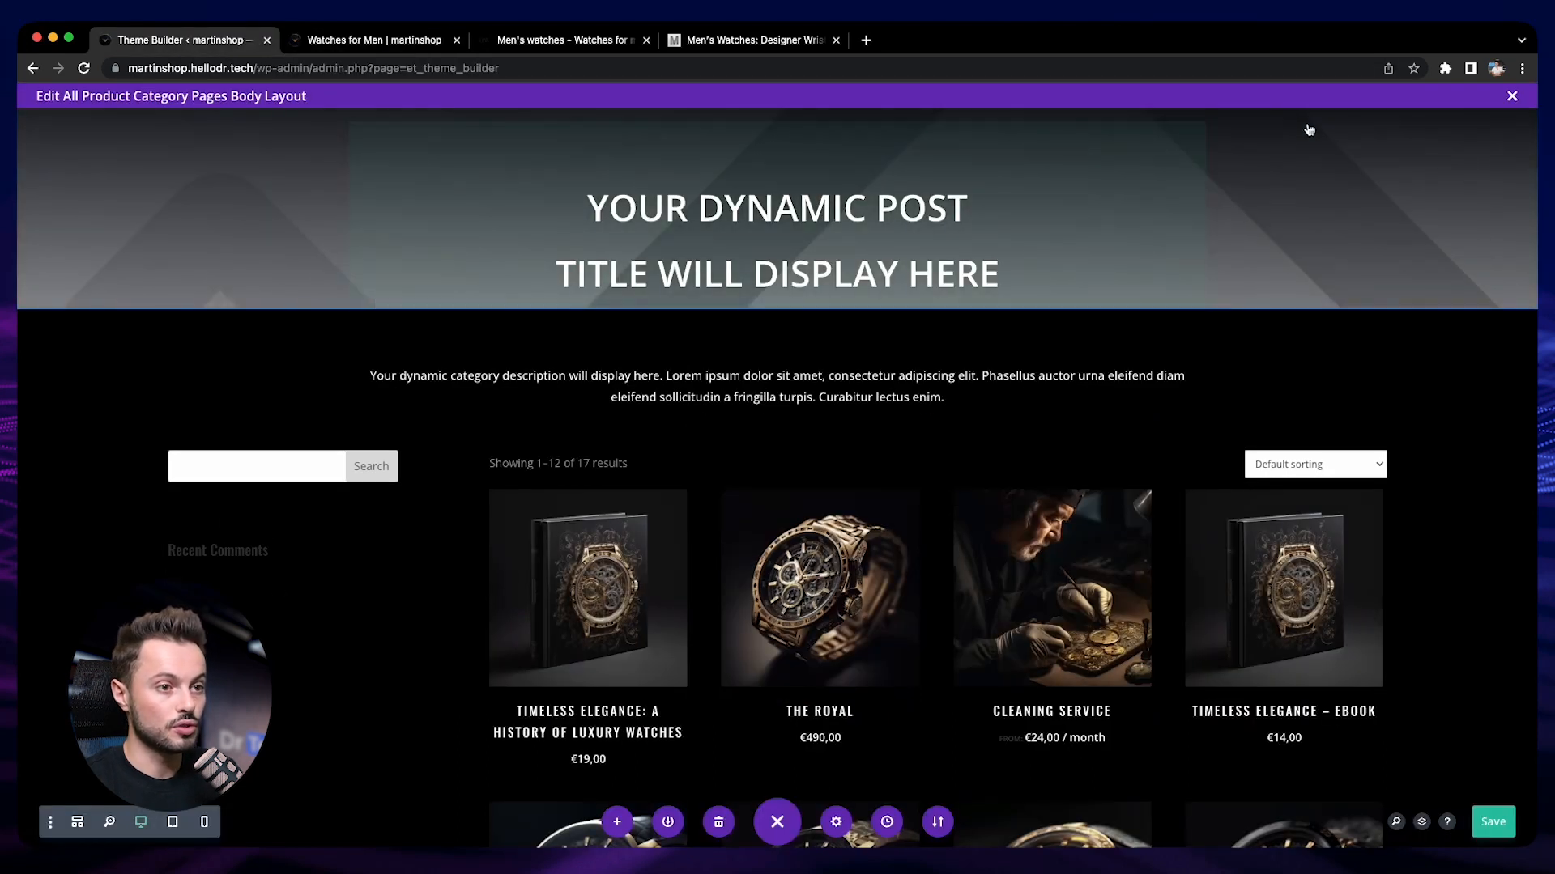
left_click(1512, 96)
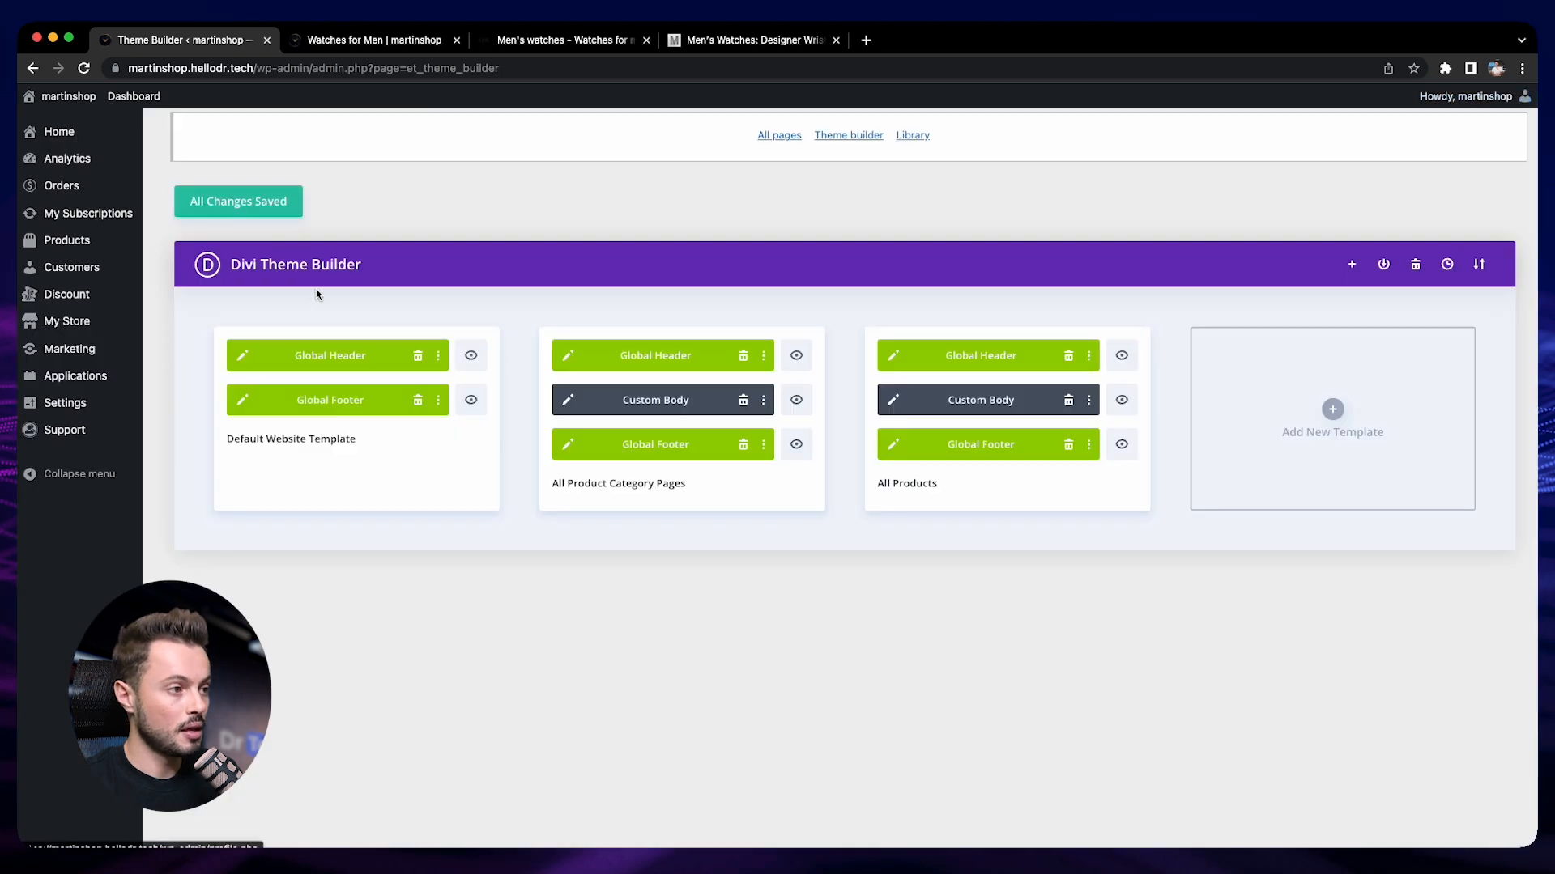
mouse_move(98, 325)
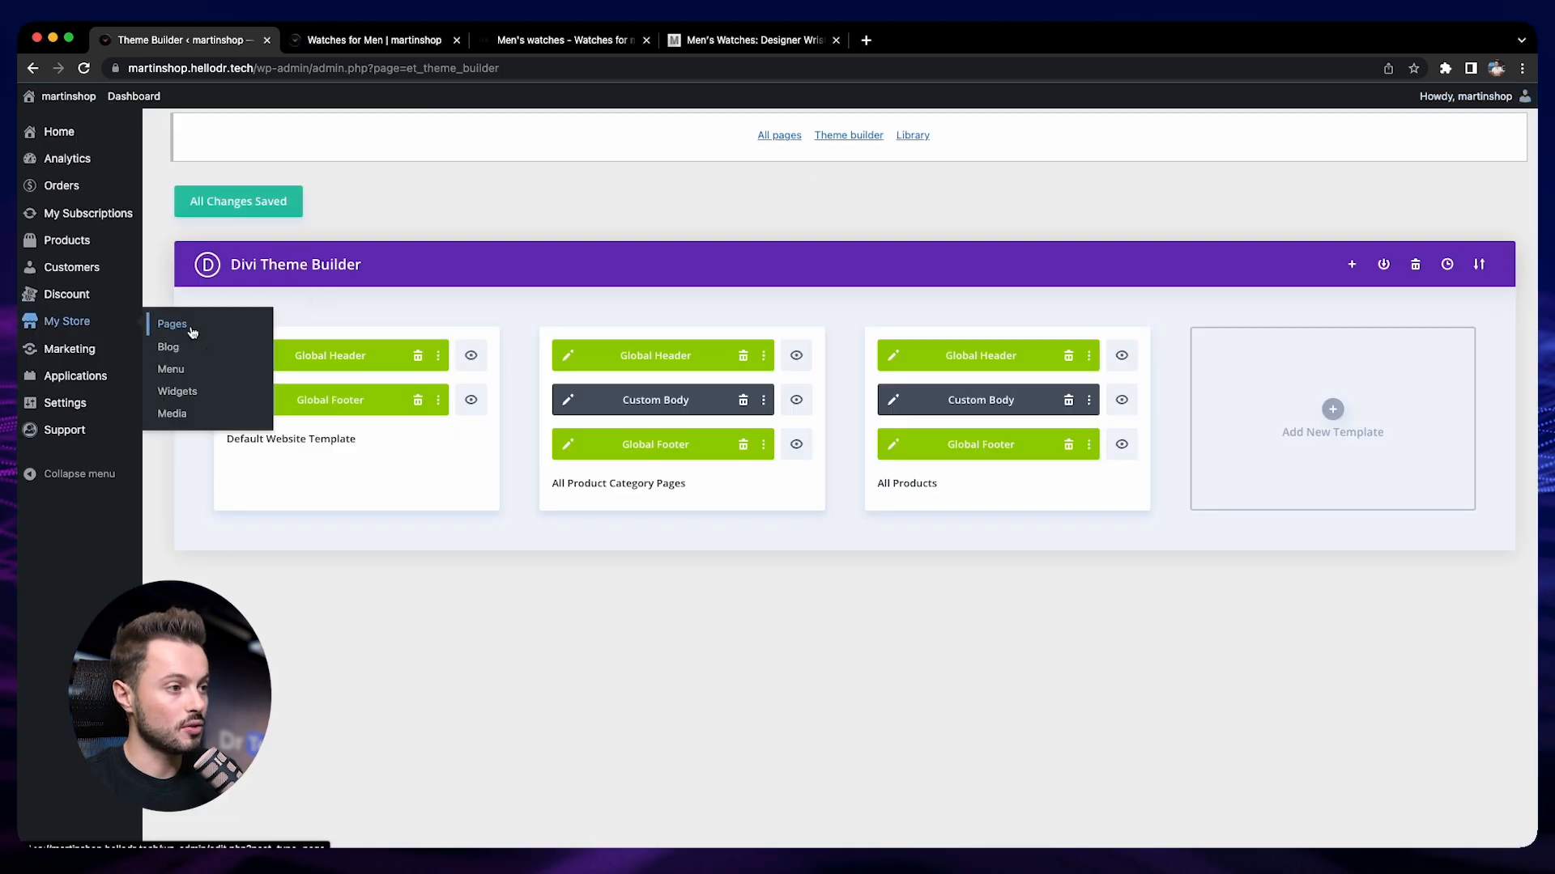
left_click(177, 392)
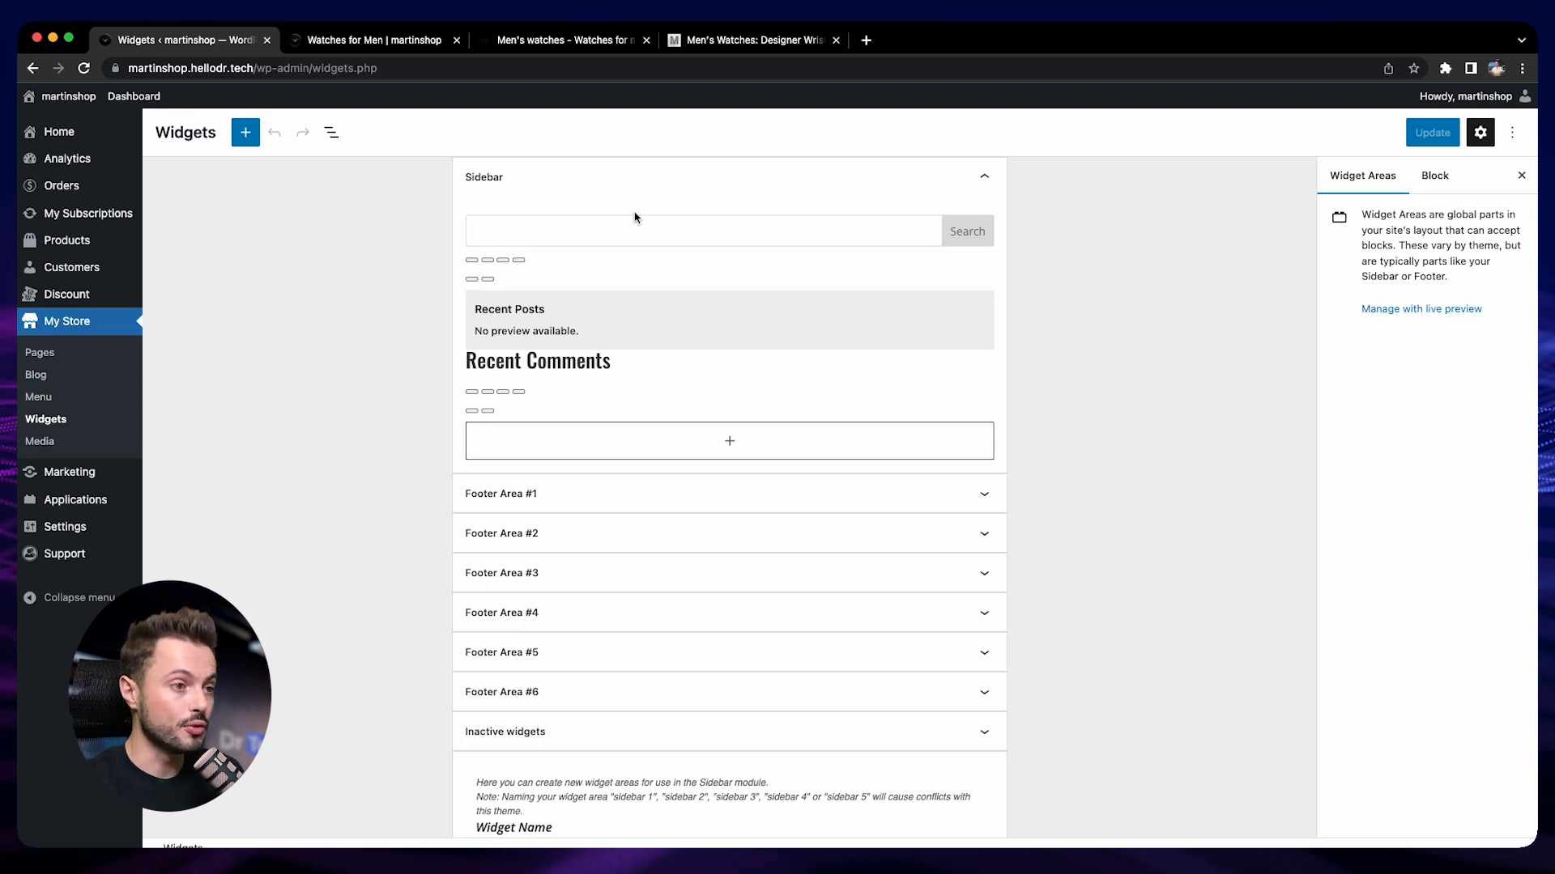
Delete the Search widget from the Sidebar widget area.
left_click(983, 177)
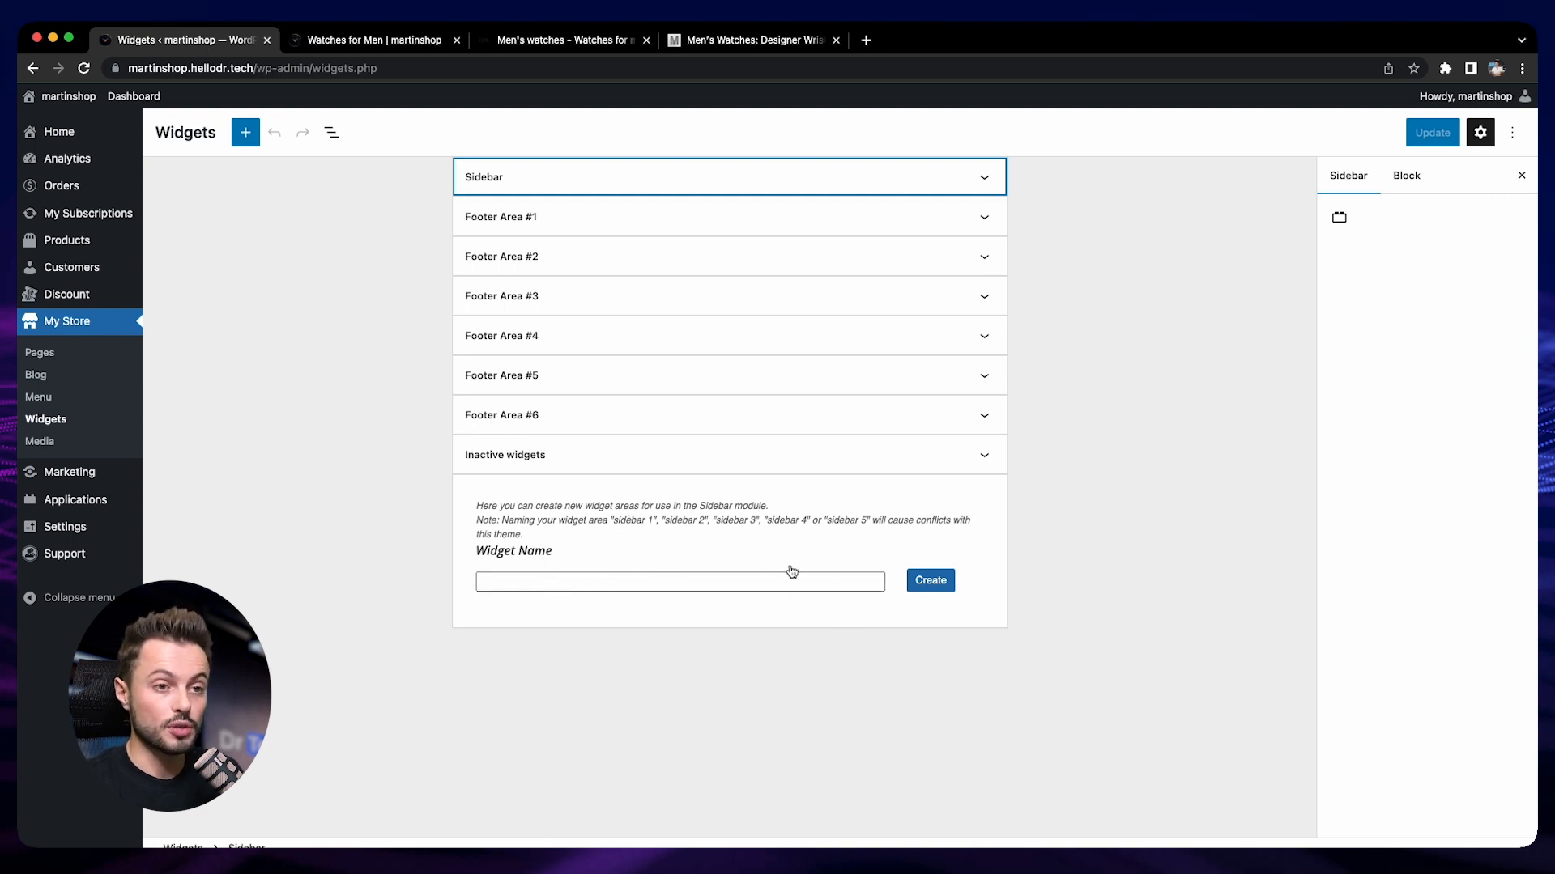
left_click(985, 180)
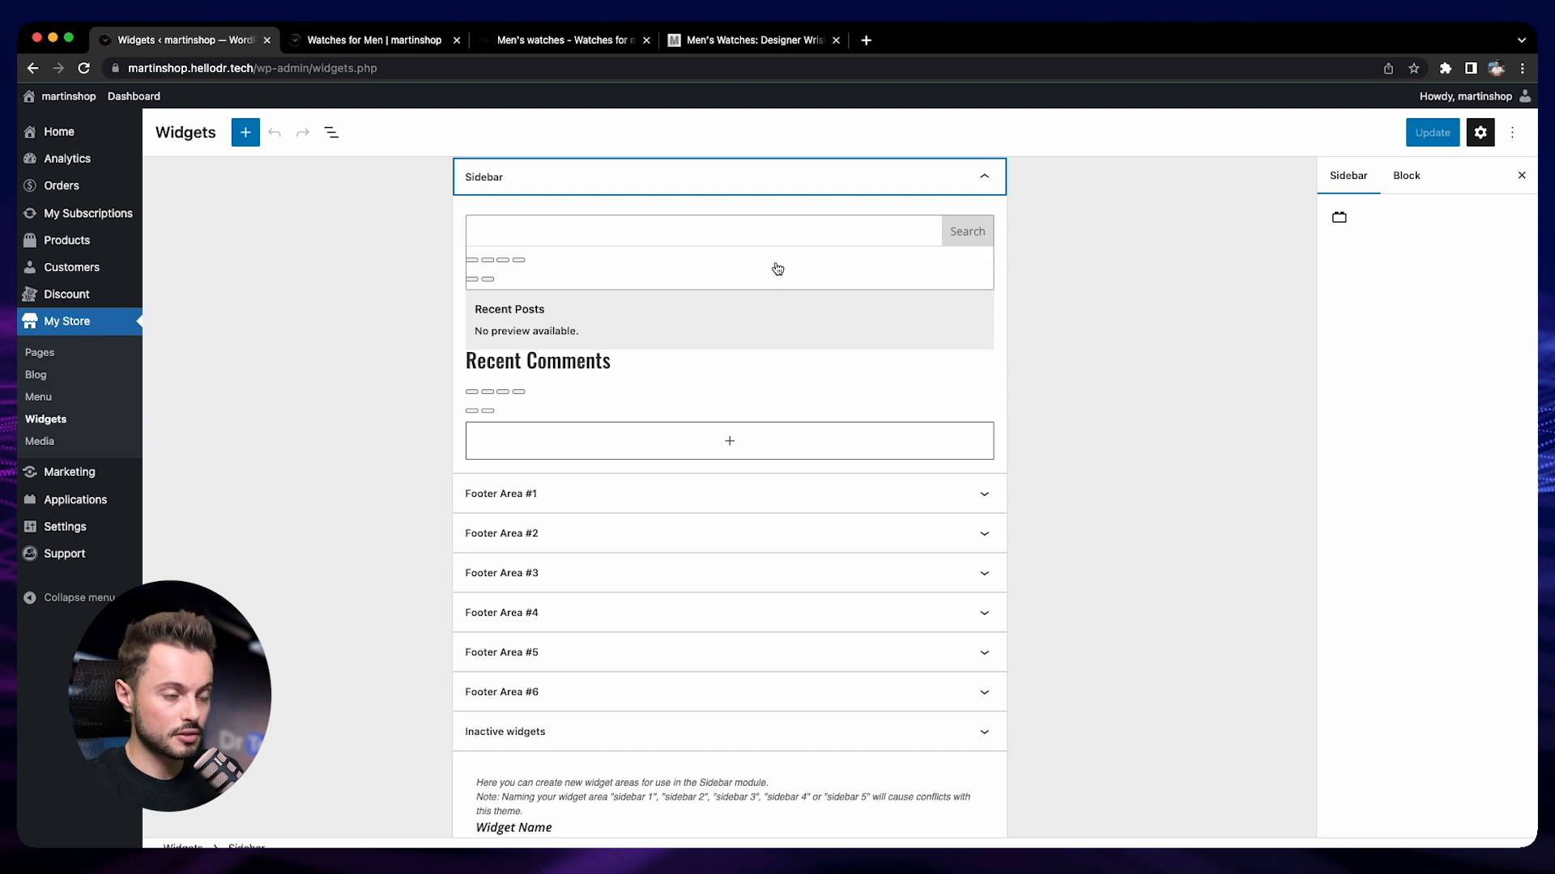
left_click(606, 263)
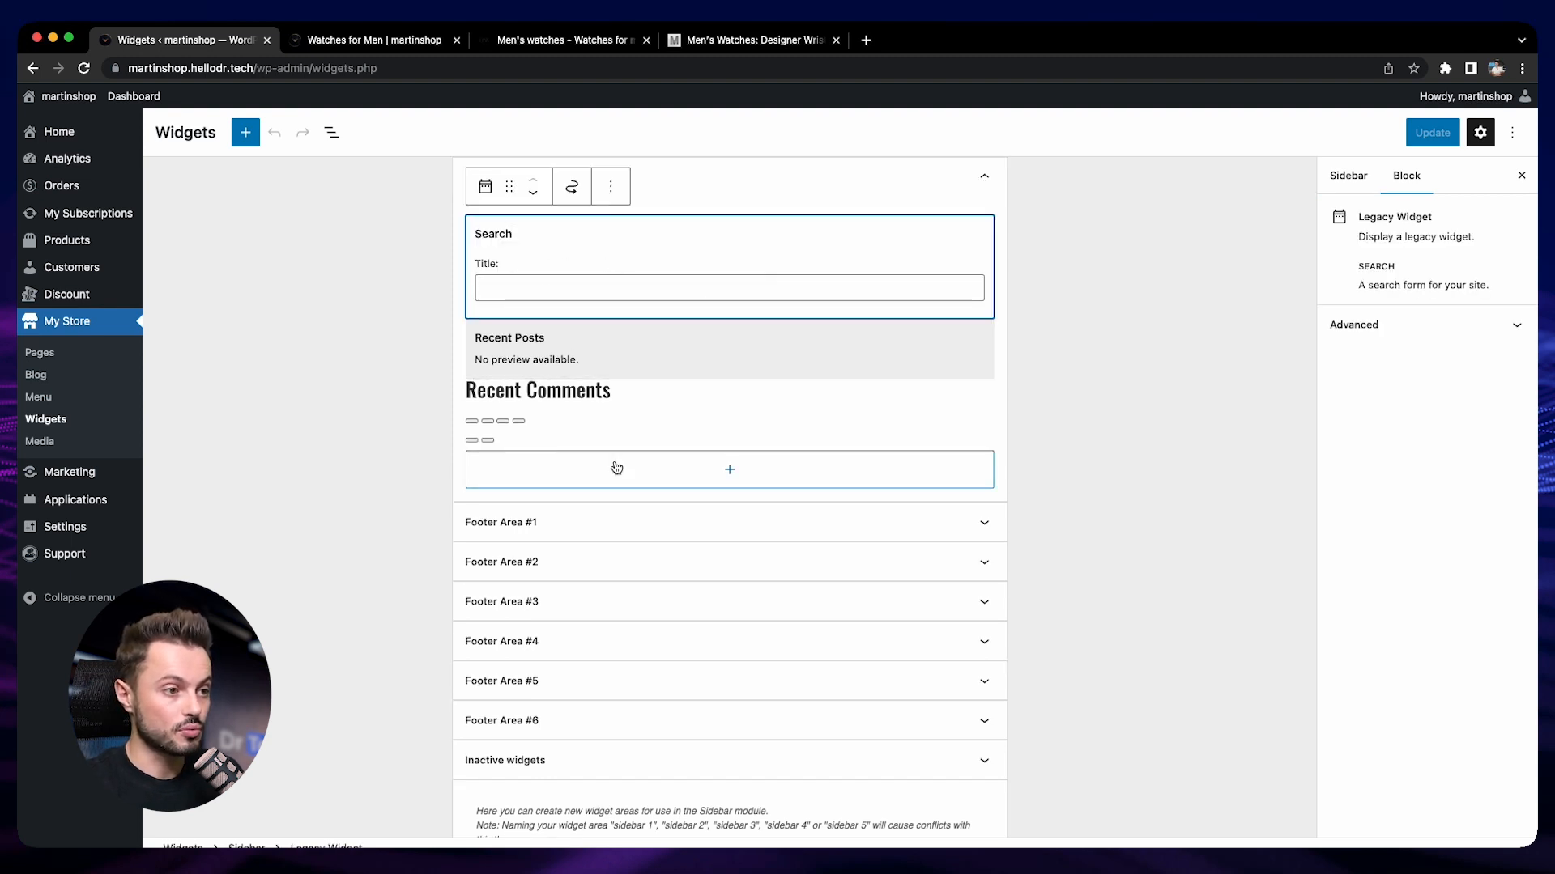
left_click(611, 187)
left_click(689, 563)
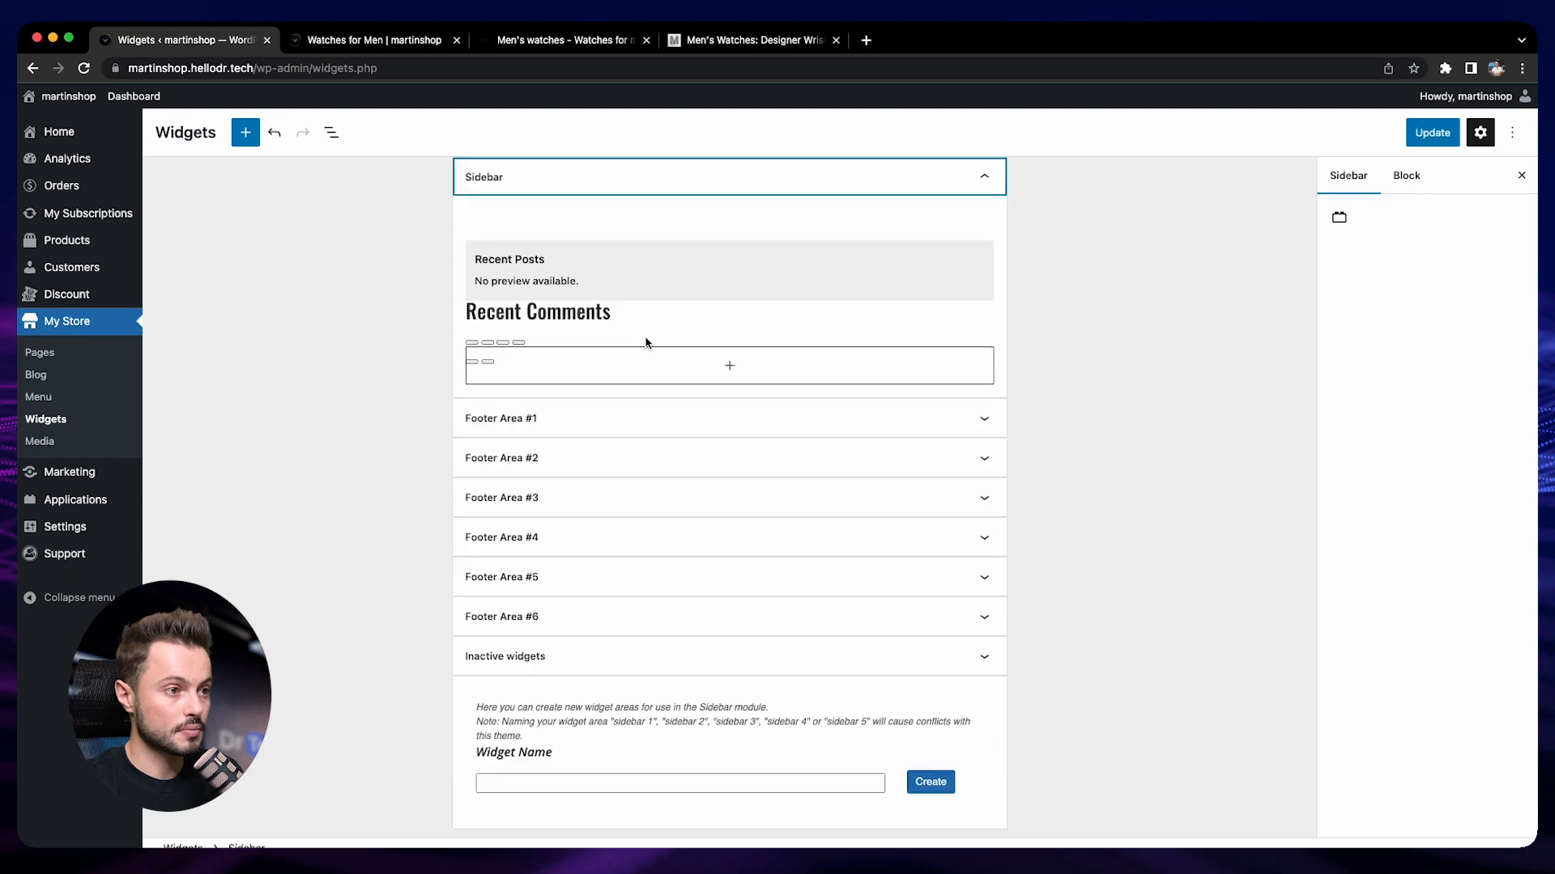
Undo the deletion of the Search widget and remove it from the Sidebar widget area again.
left_click(580, 226)
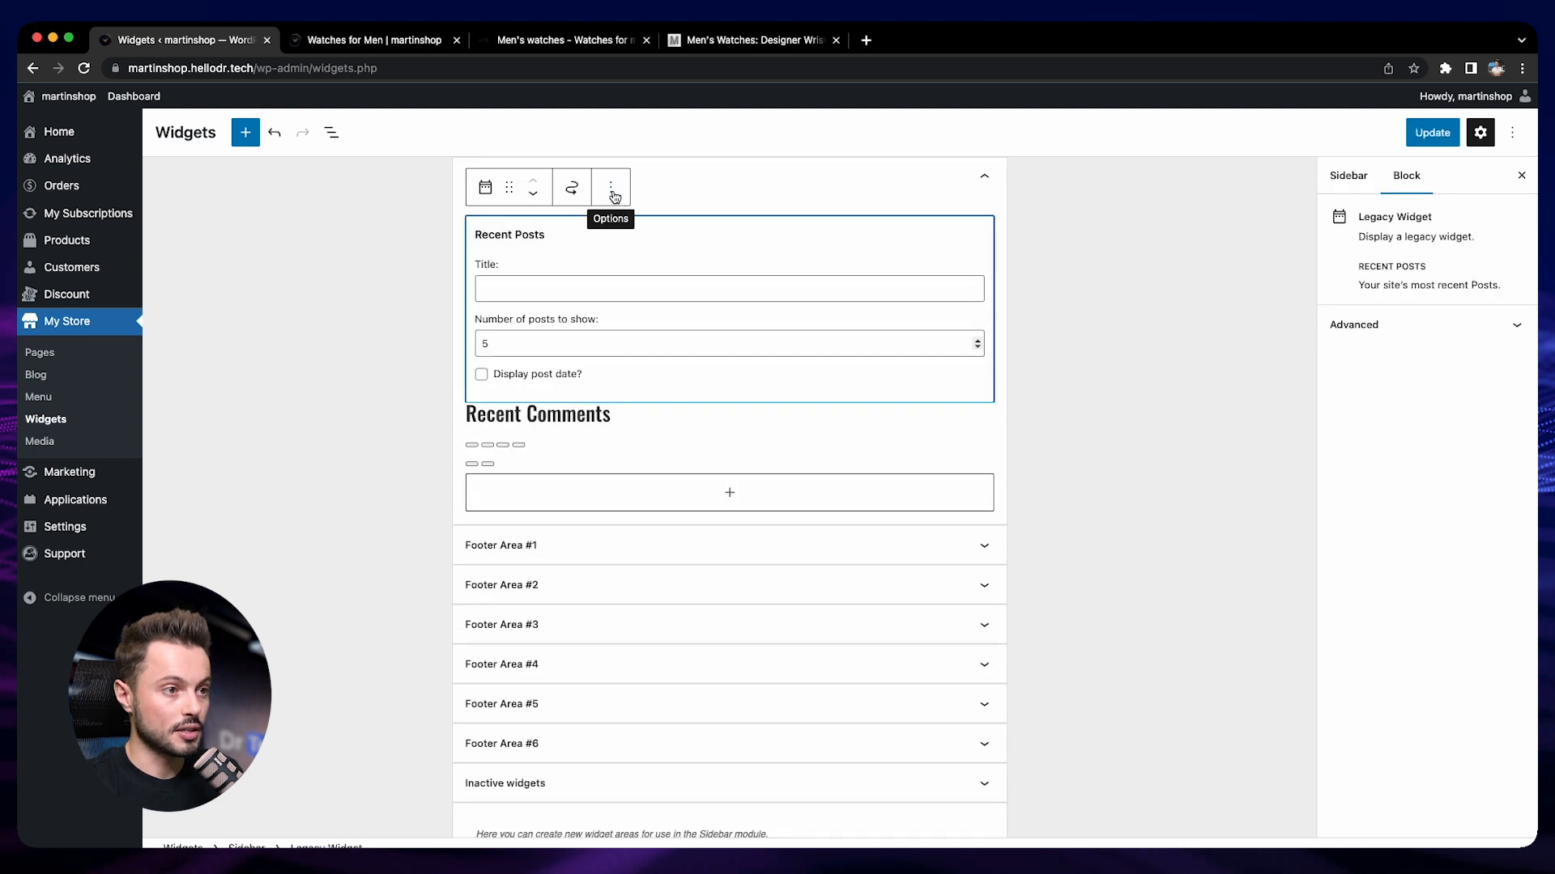
key("super+z")
left_click(600, 263)
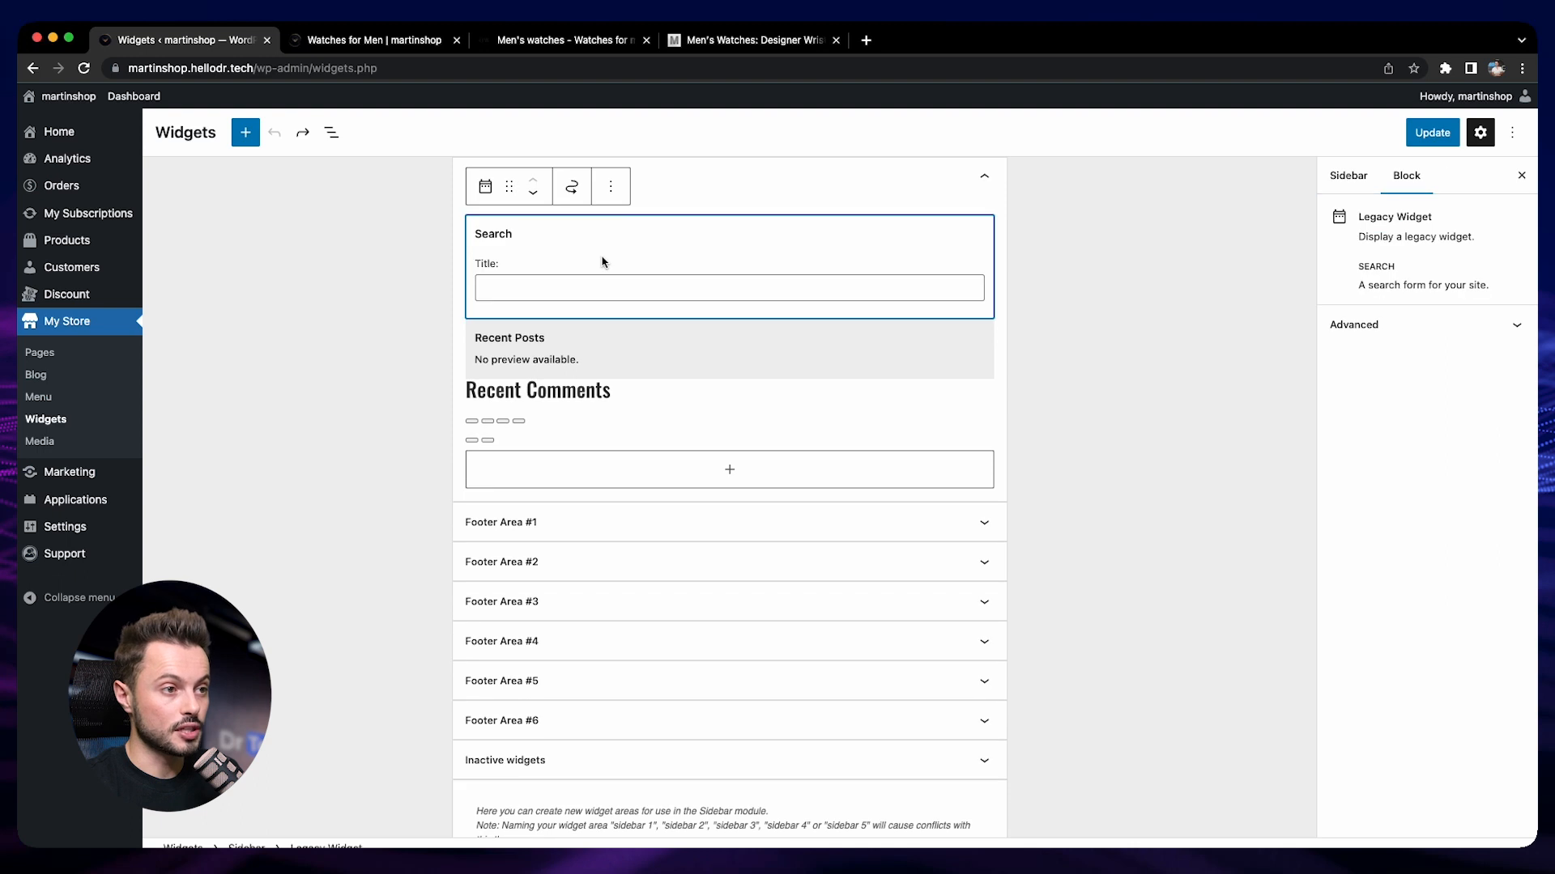
left_click(612, 189)
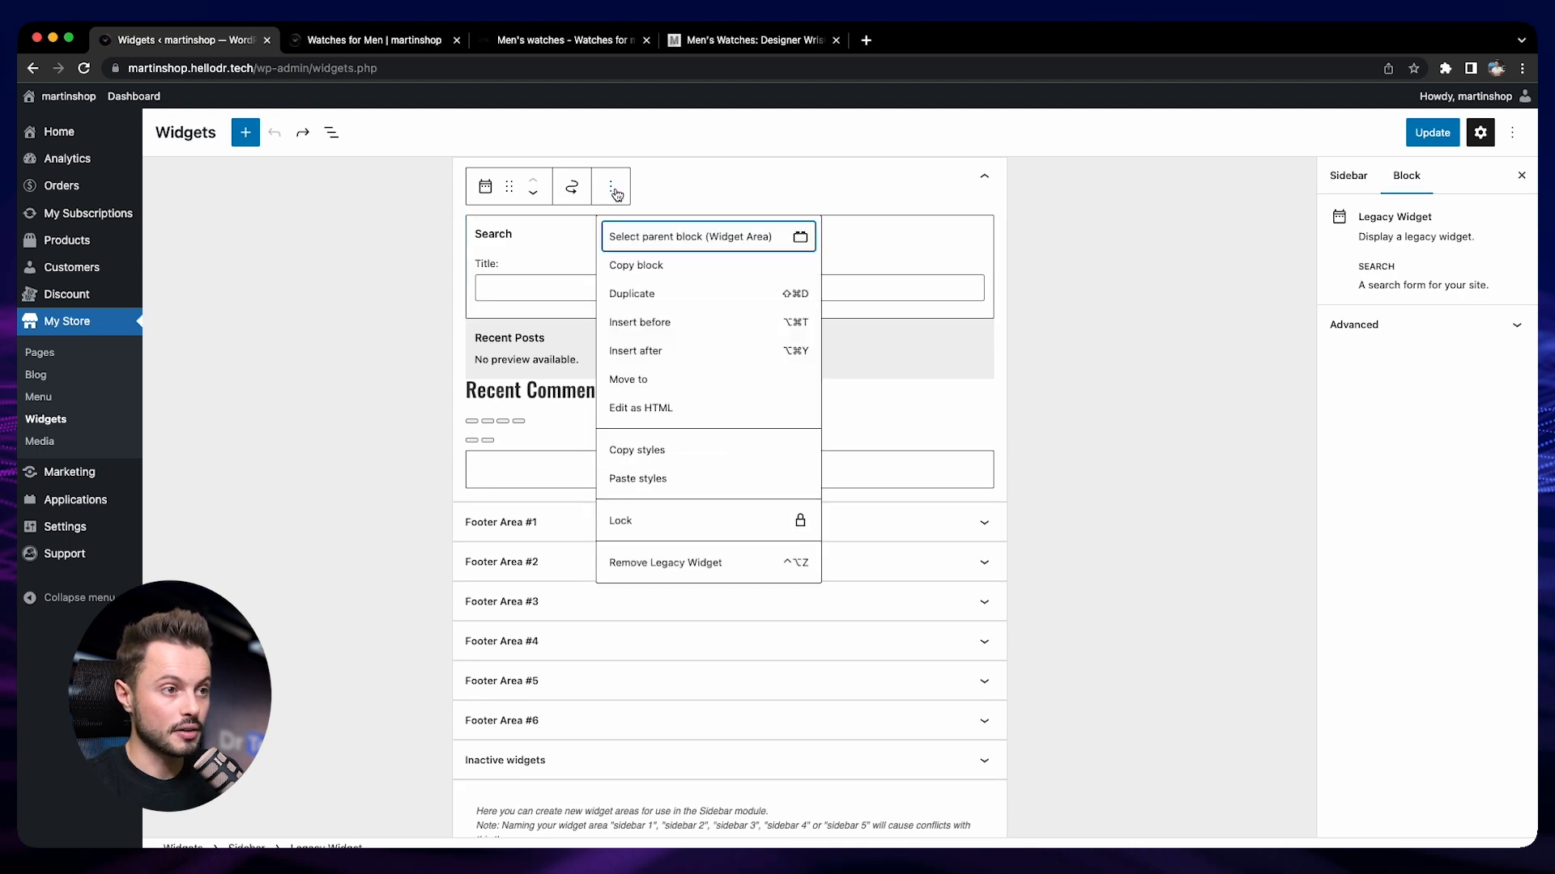
left_click(710, 567)
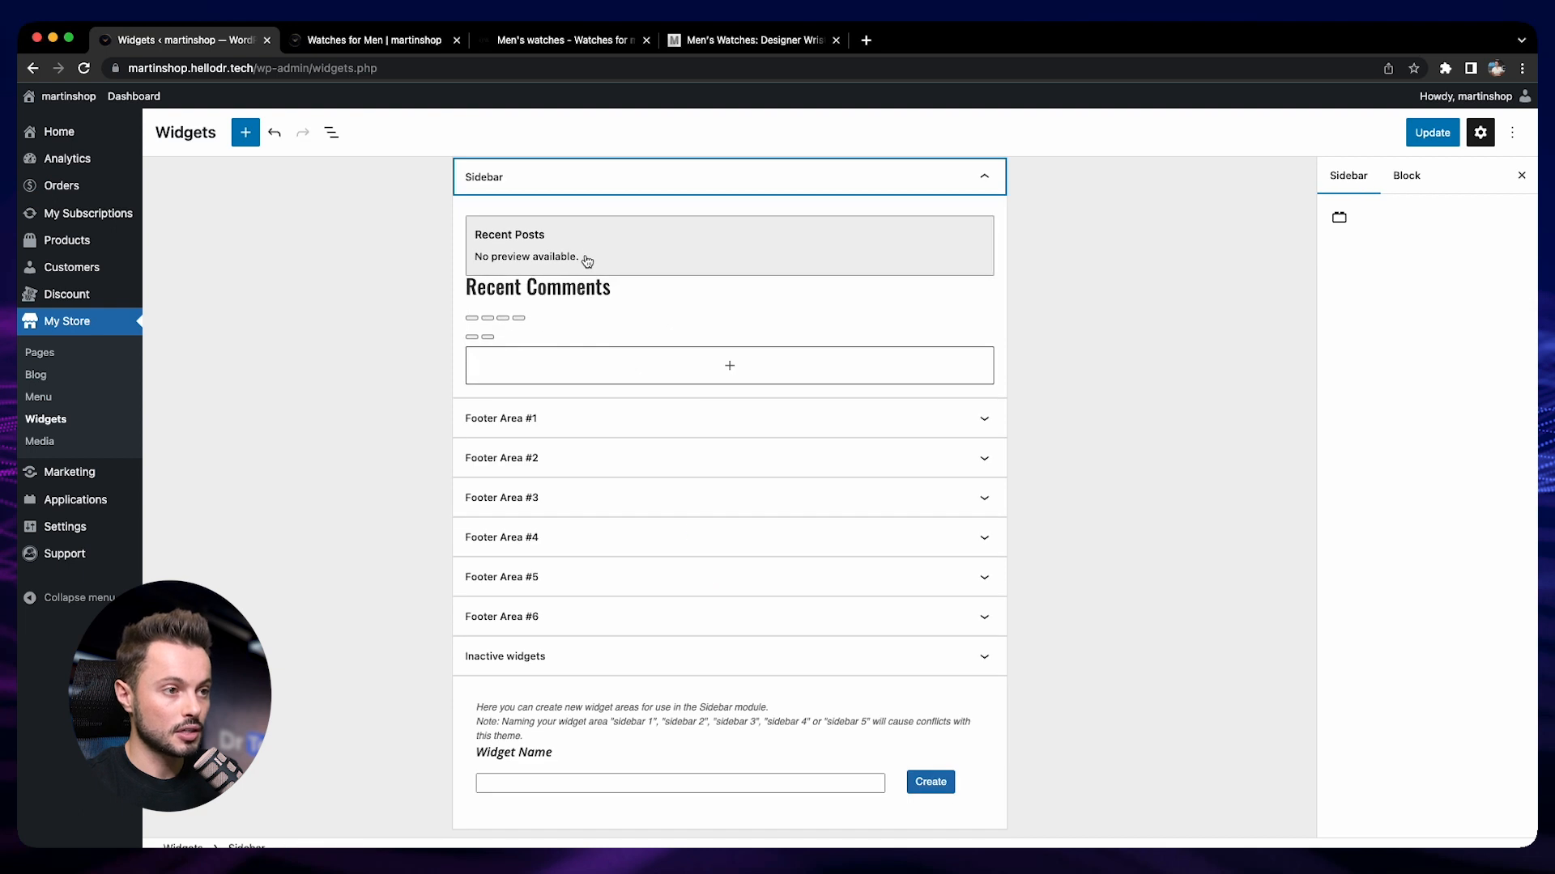
Remove the Recent Posts and Recent Comments widgets from the Sidebar widget area.
left_click(583, 261)
left_click(609, 189)
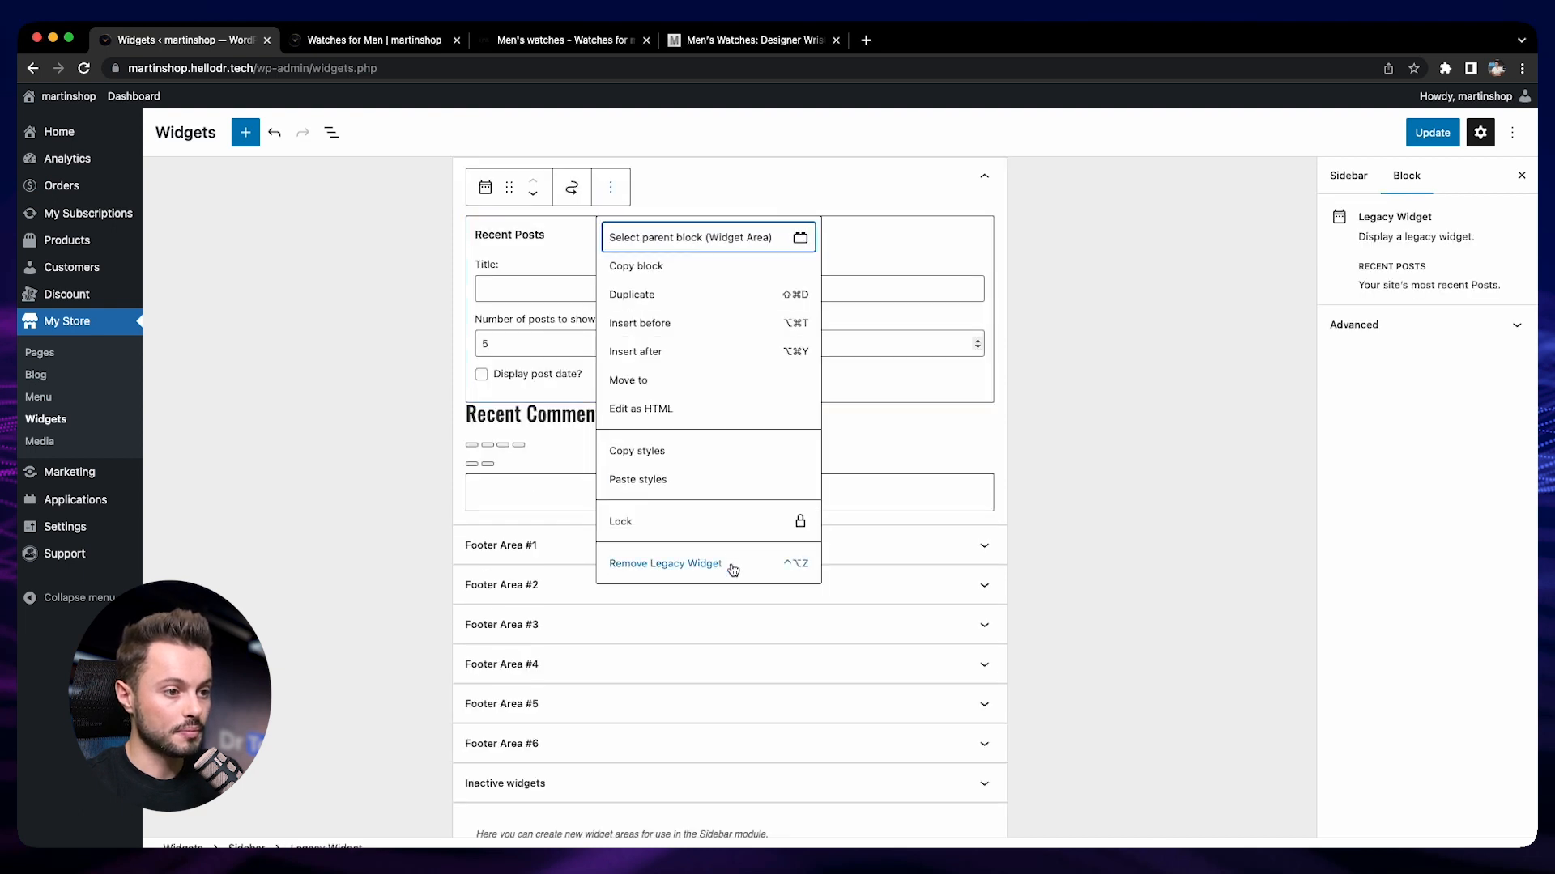
left_click(729, 566)
left_click(594, 270)
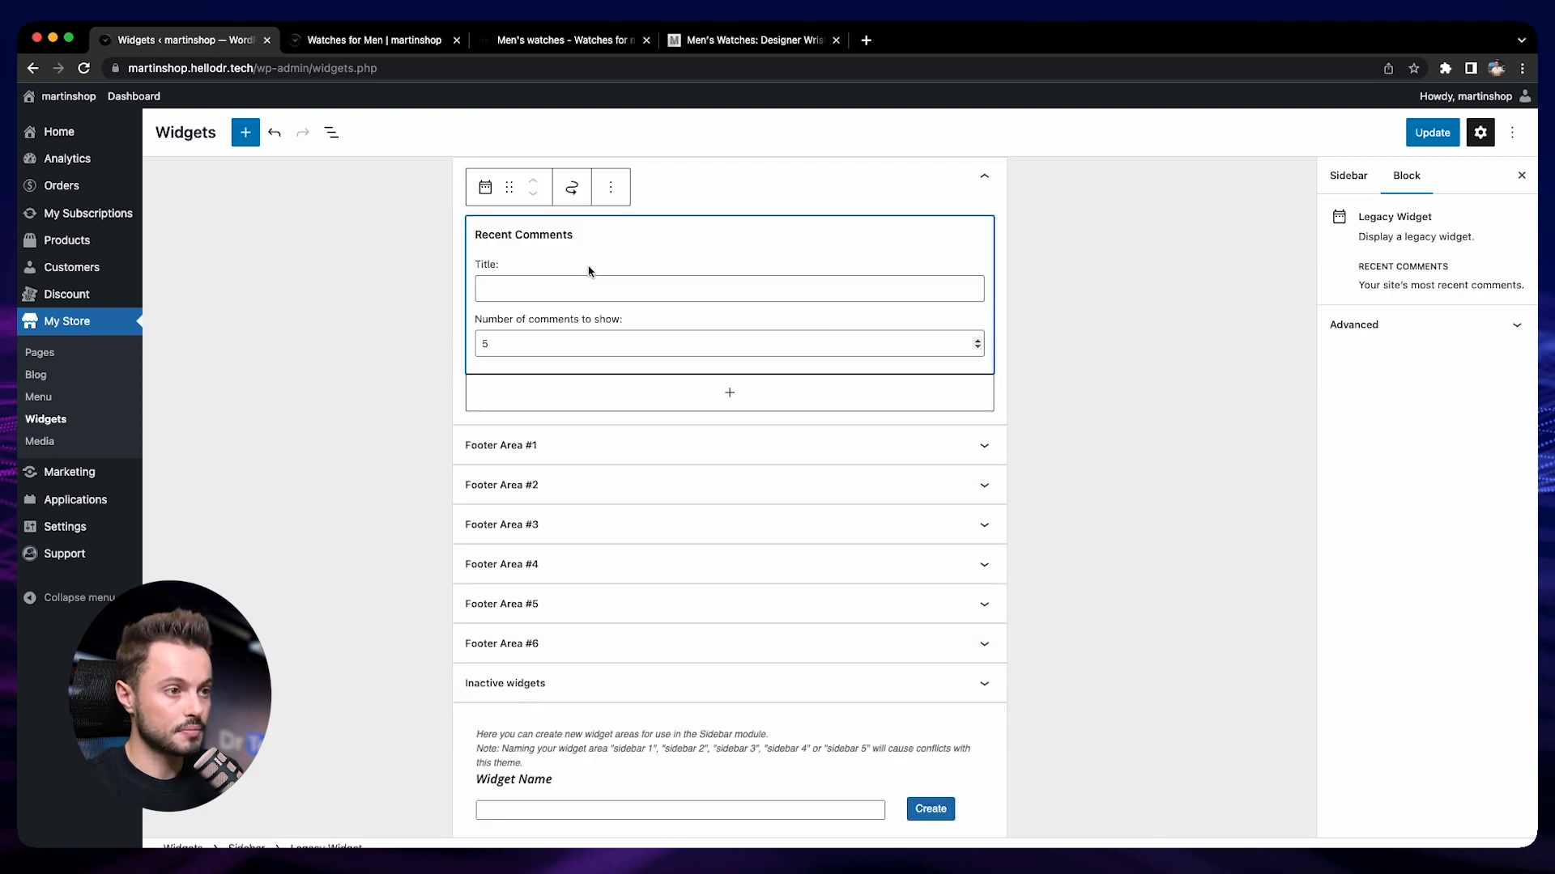
left_click(611, 188)
left_click(729, 539)
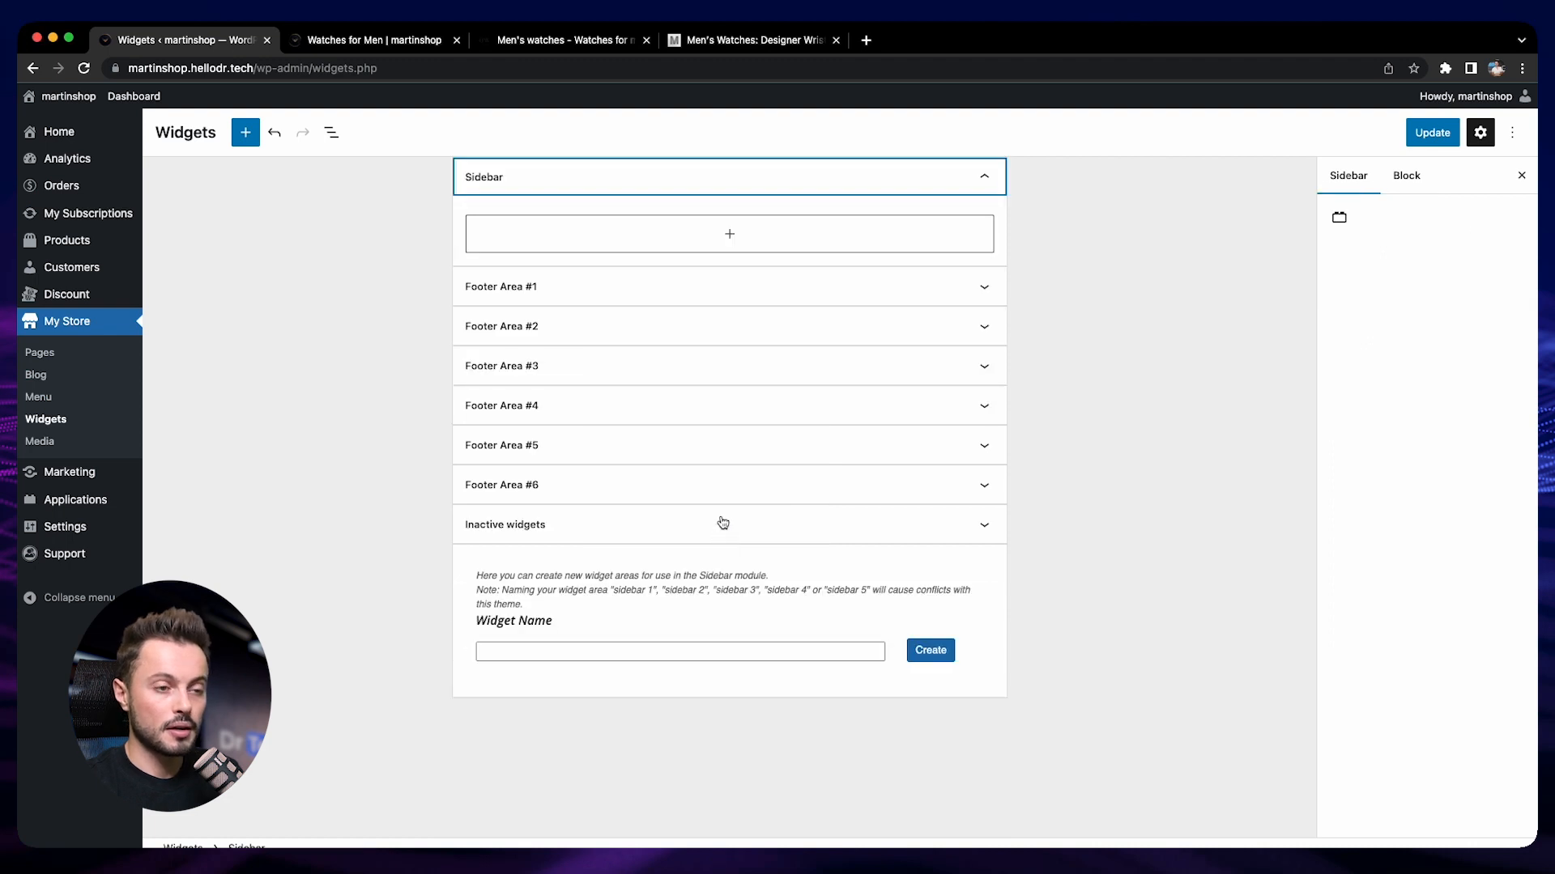
Open the full block library for the empty Sidebar widget area and look through the WooCommerce blocks on offer.
left_click(702, 235)
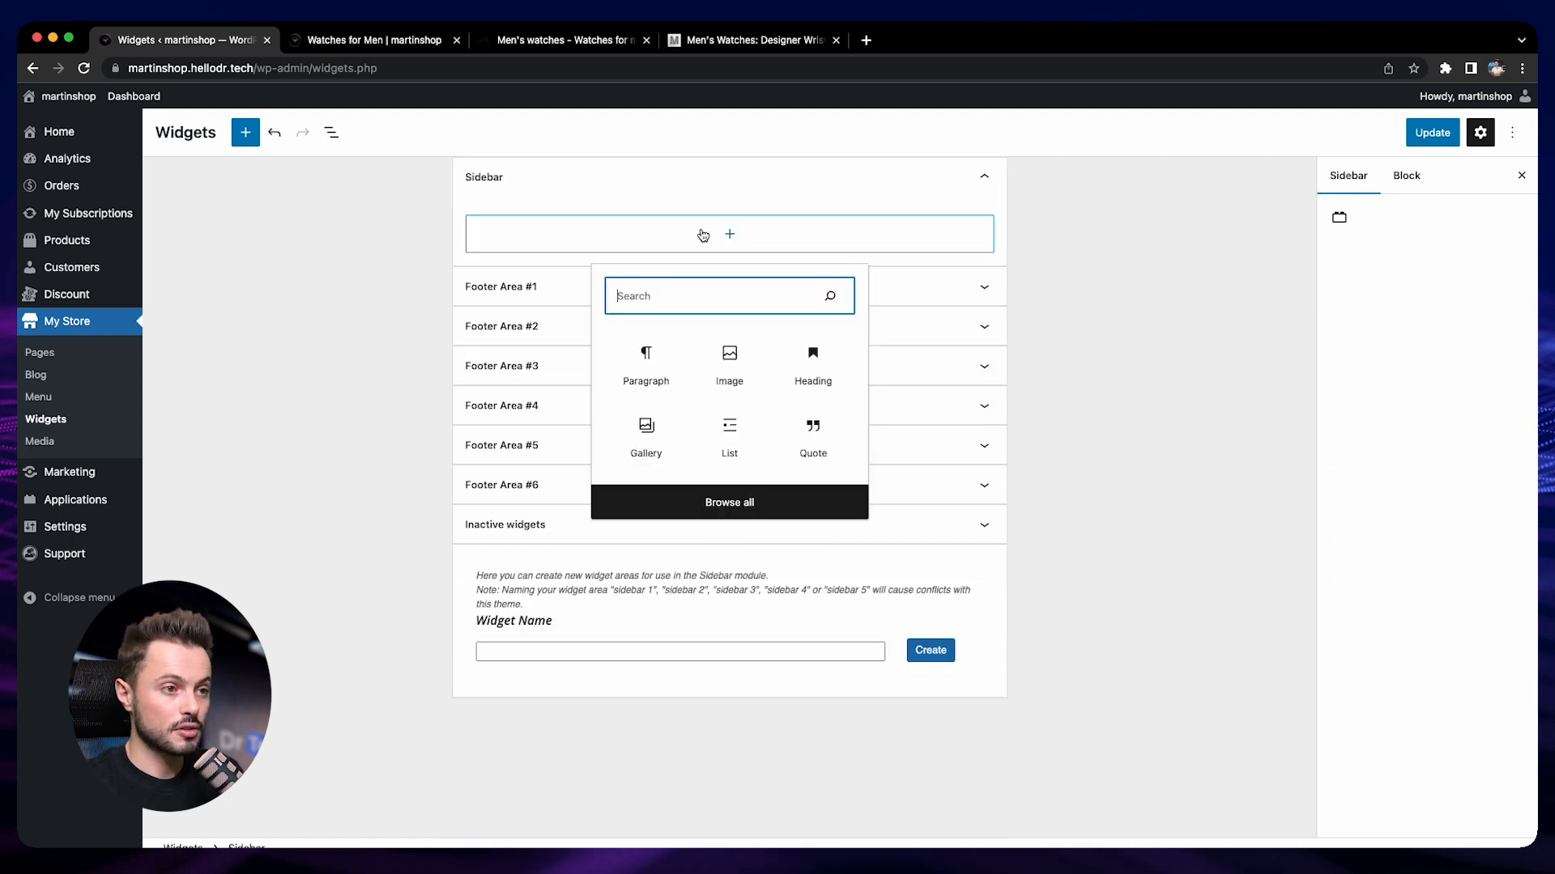
left_click(754, 506)
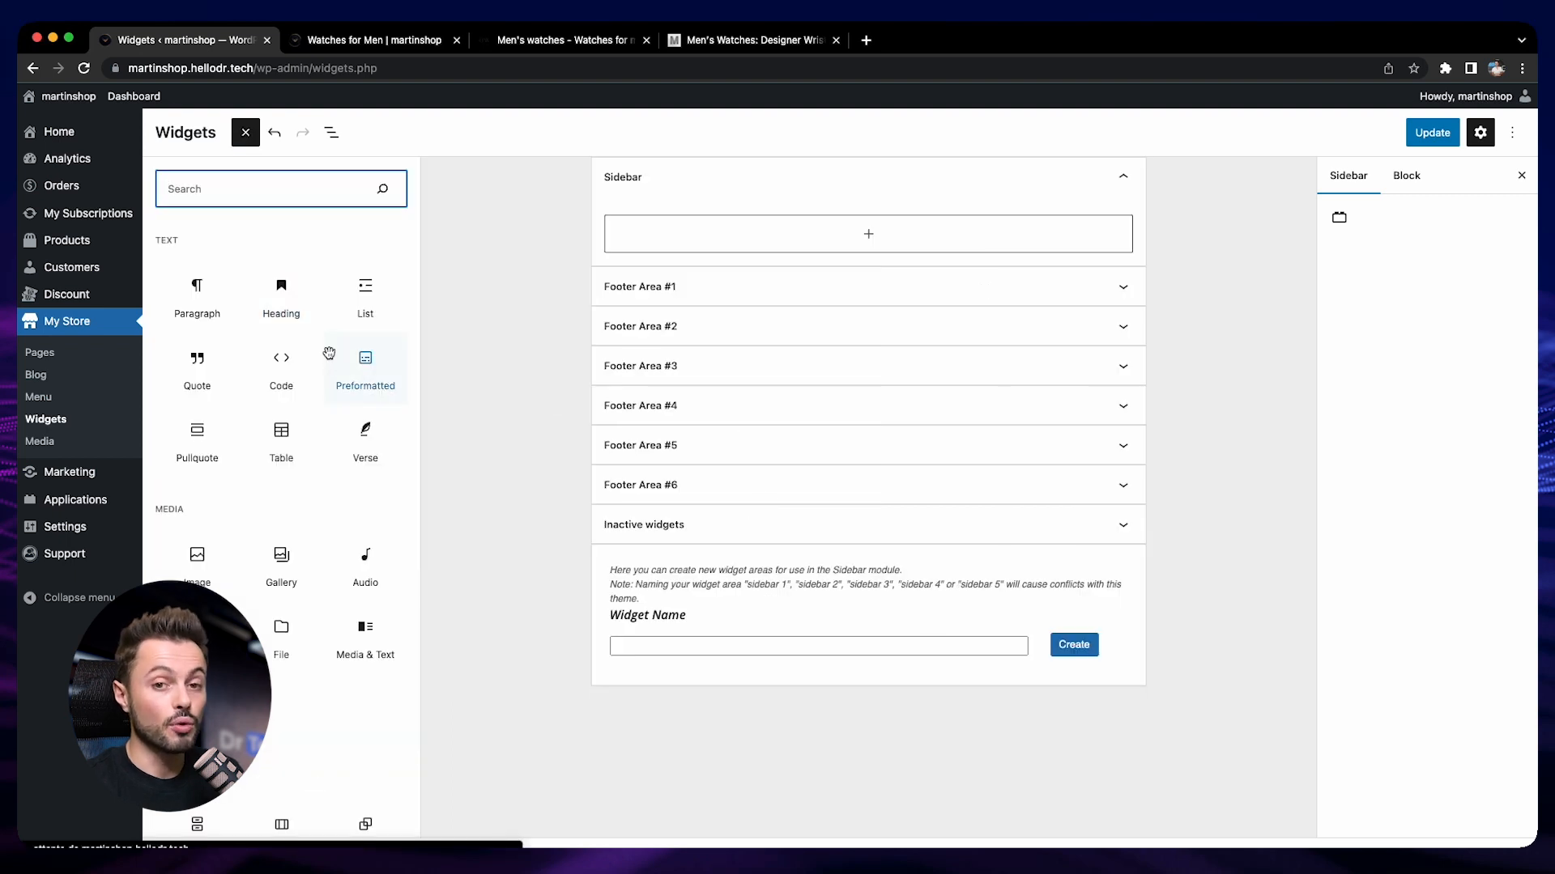
scroll(302, 369, "down", 3)
scroll(274, 375, "down", 3)
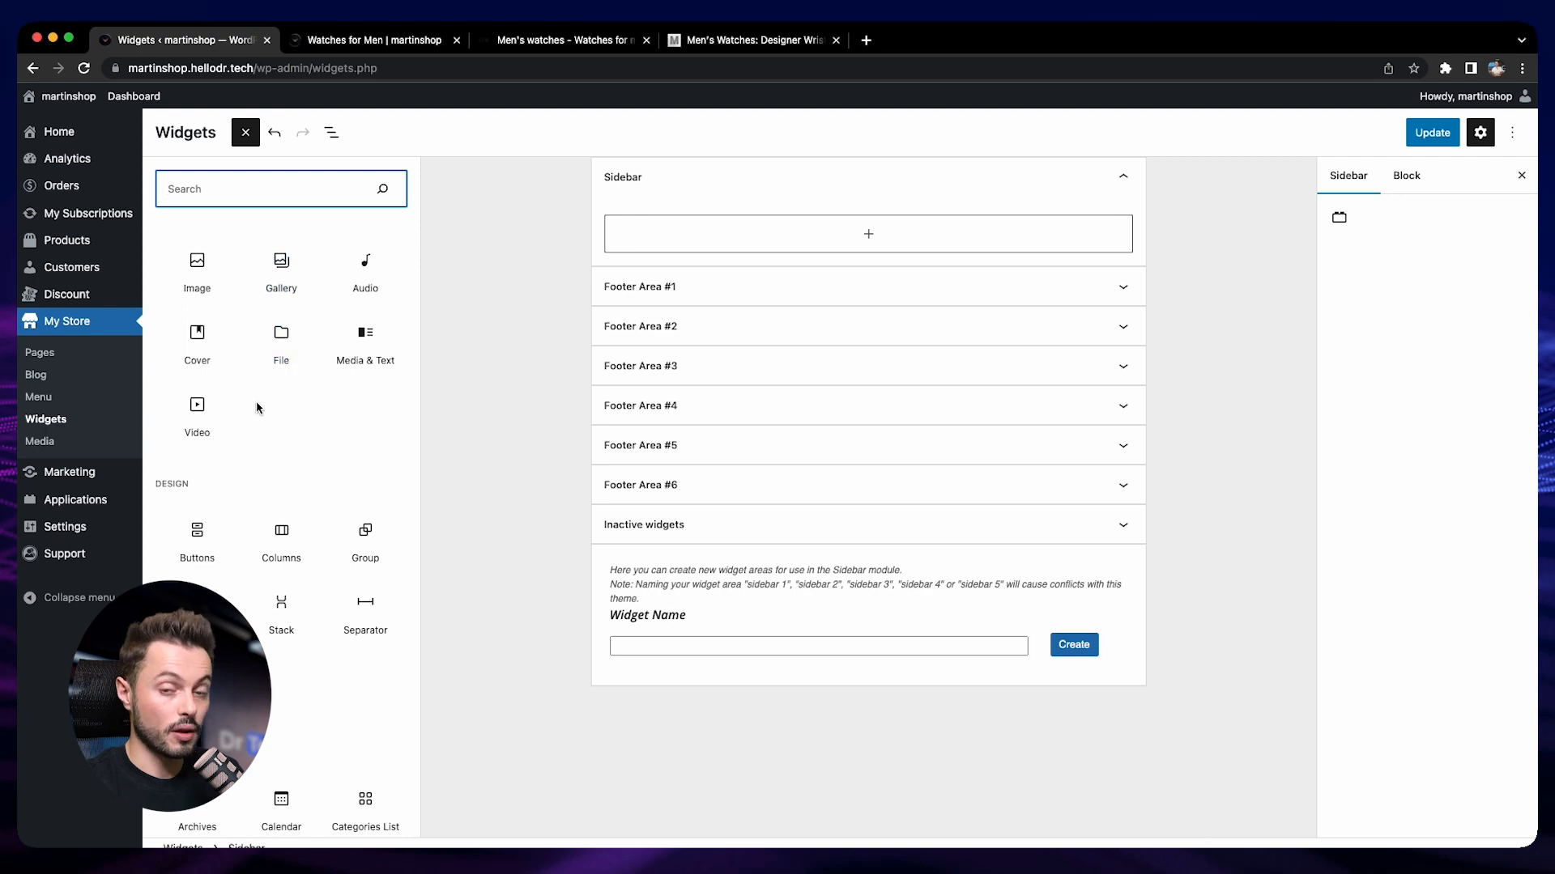
scroll(255, 405, "down", 10)
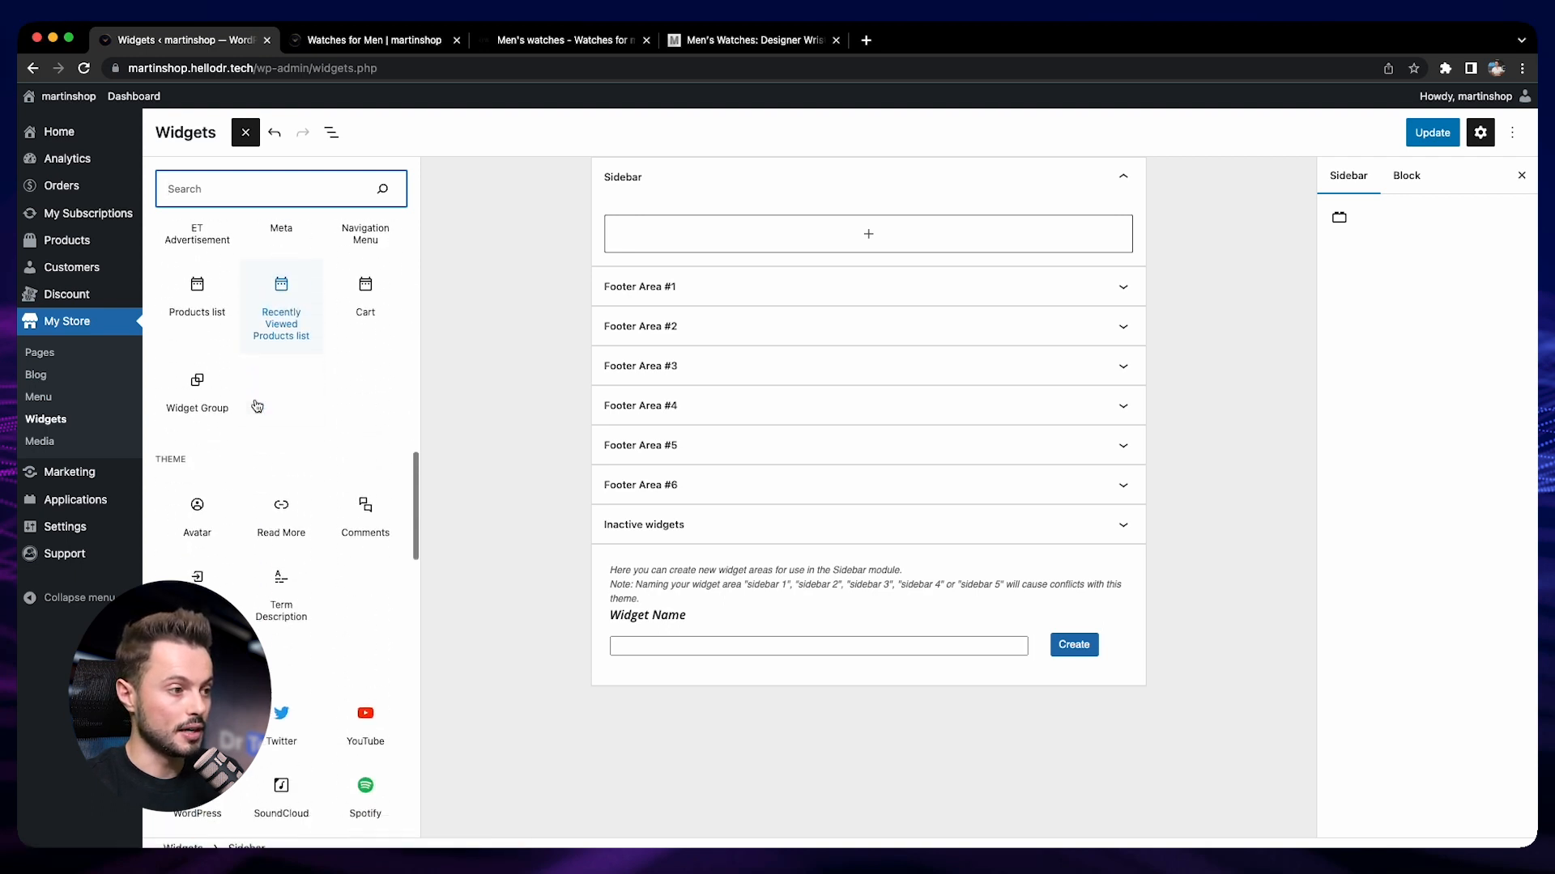
scroll(255, 401, "down", 15)
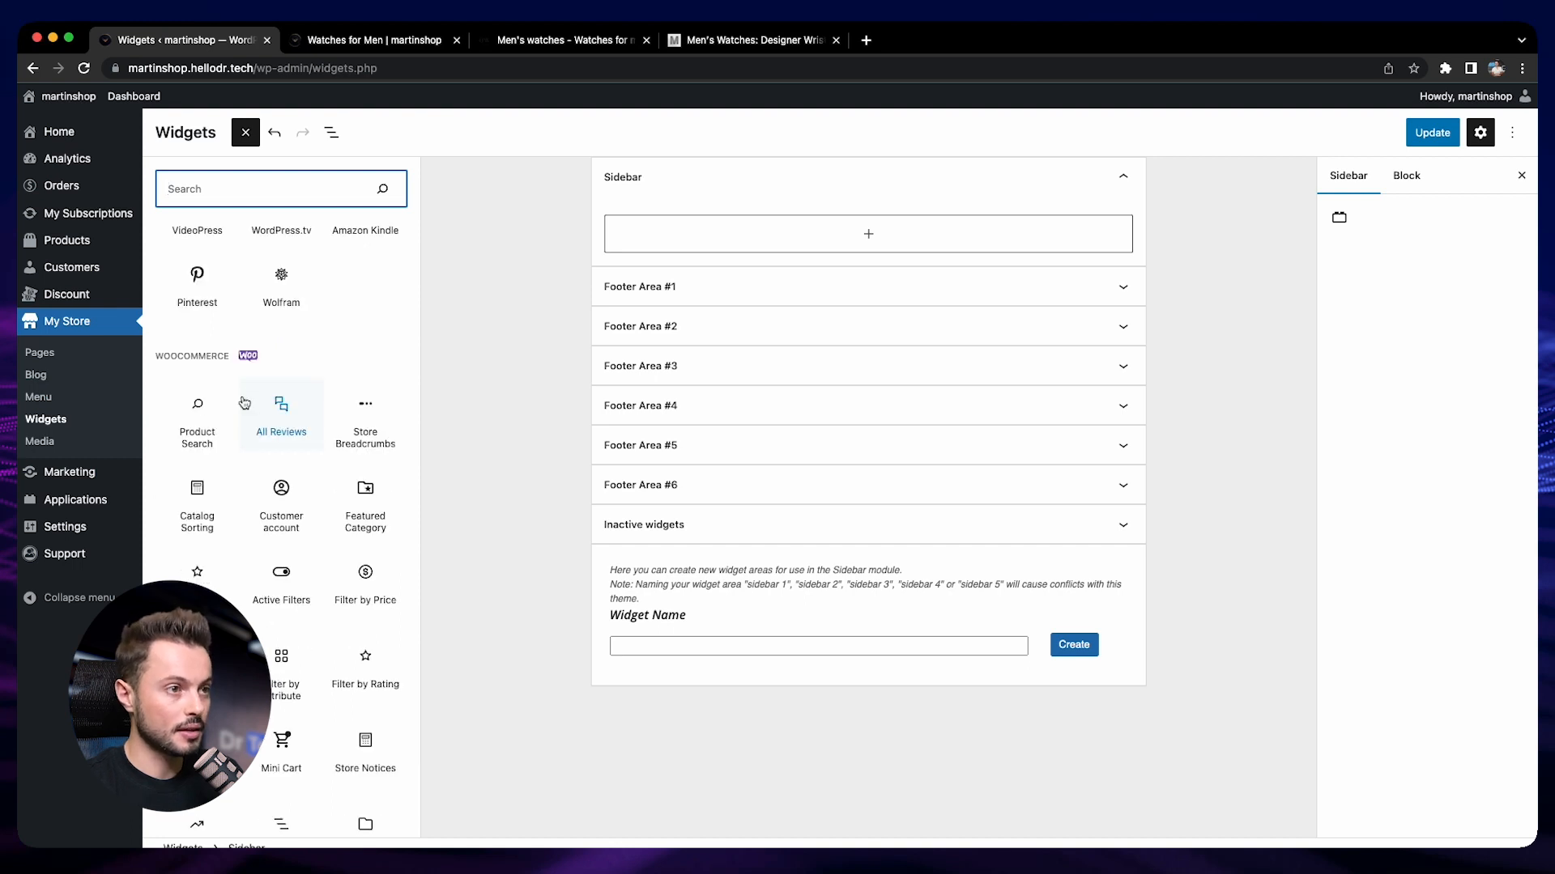
scroll(321, 438, "down", 2)
scroll(320, 438, "up", 1)
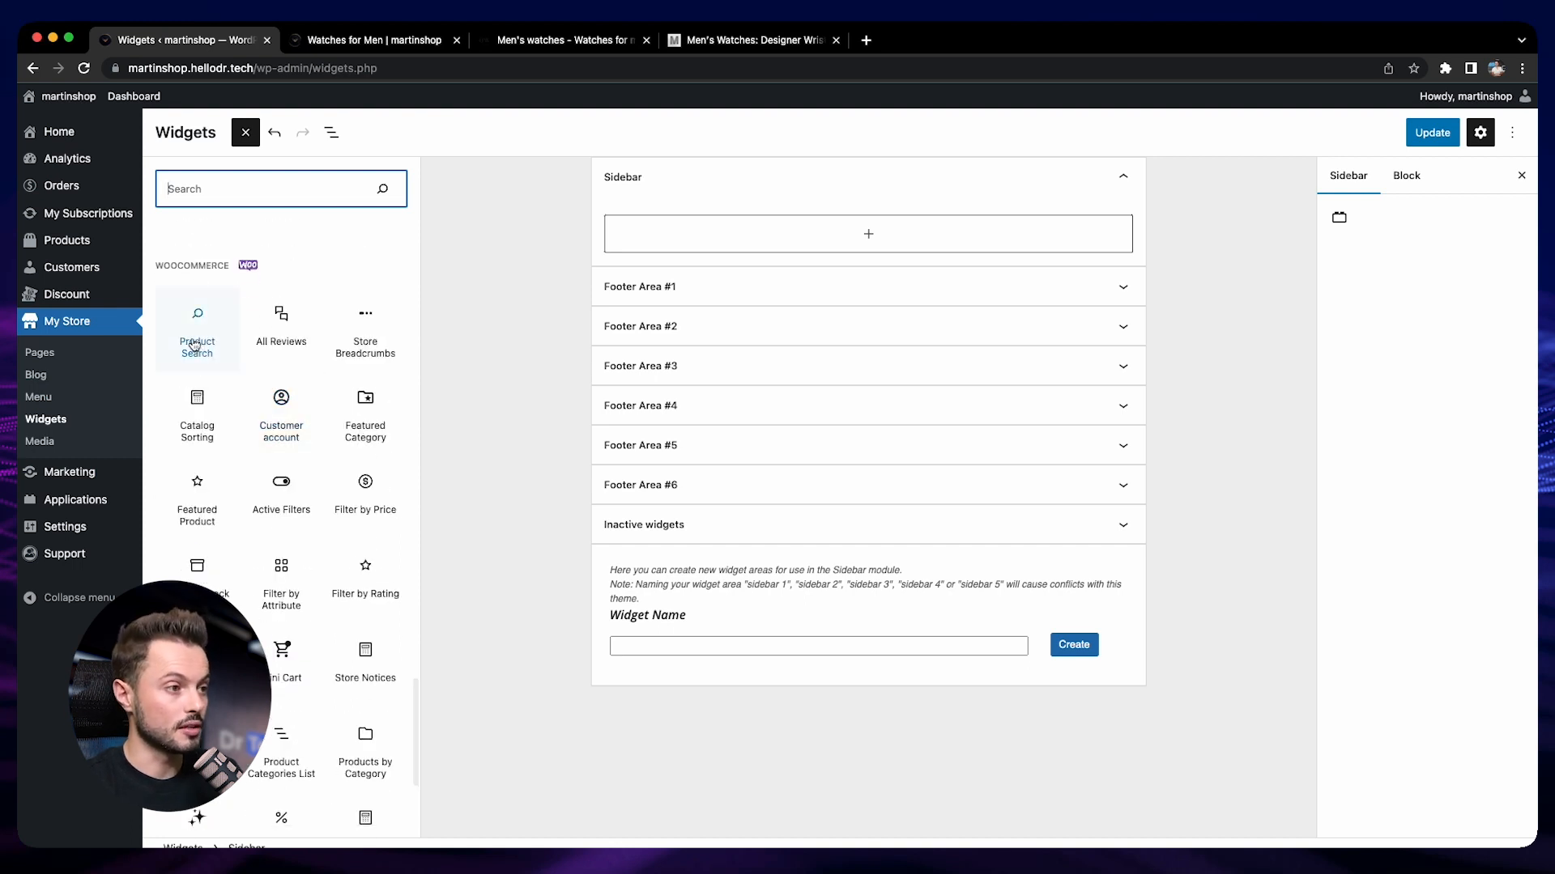
scroll(204, 318, "down", 1)
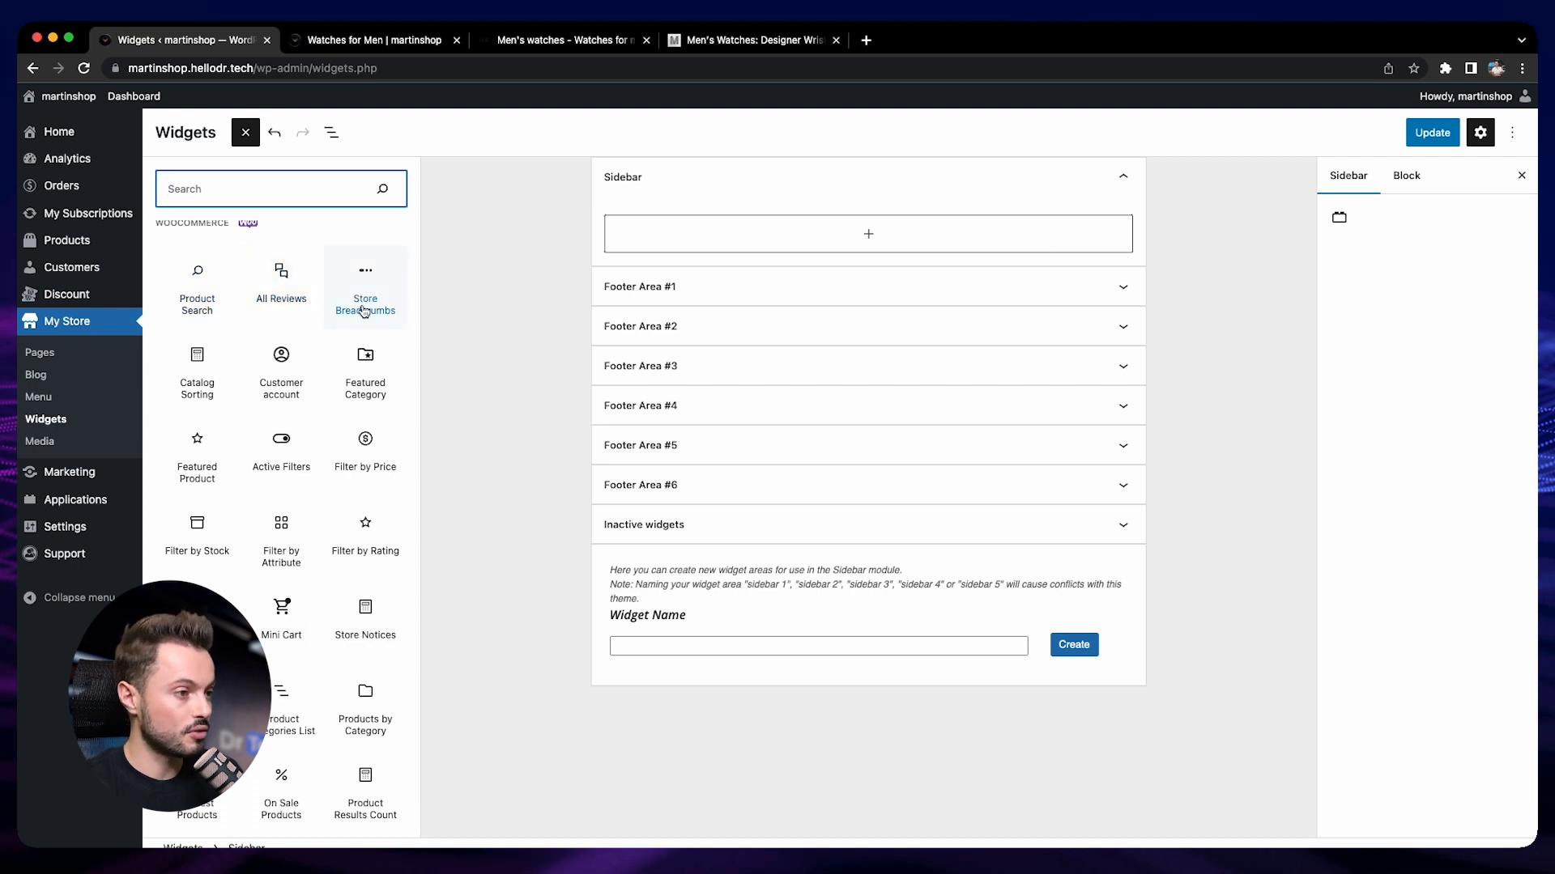
scroll(309, 490, "down", 1)
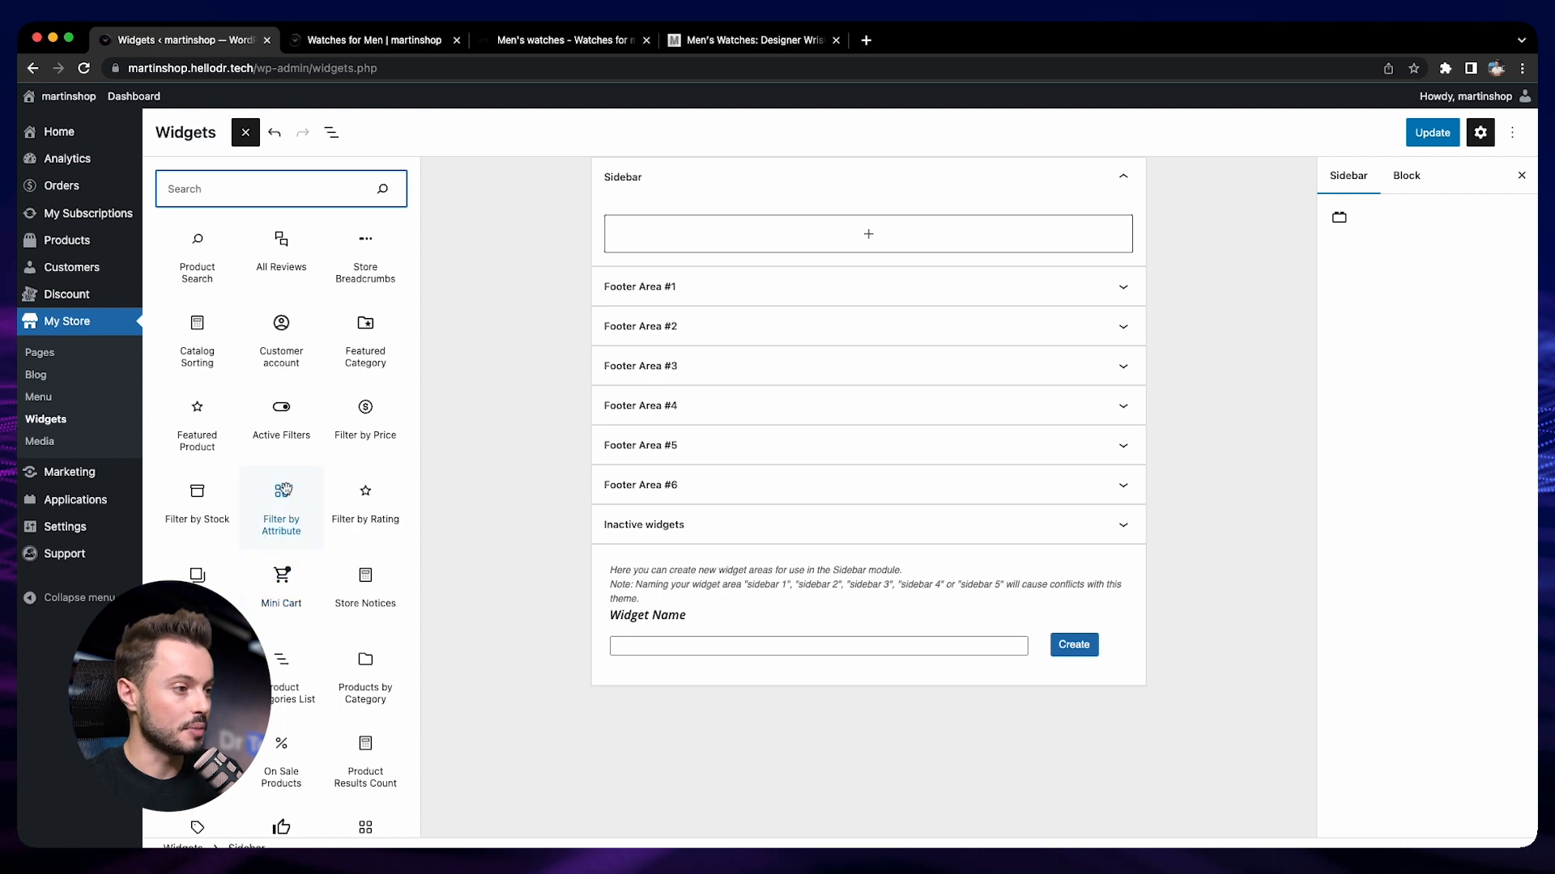
scroll(216, 538, "down", 1)
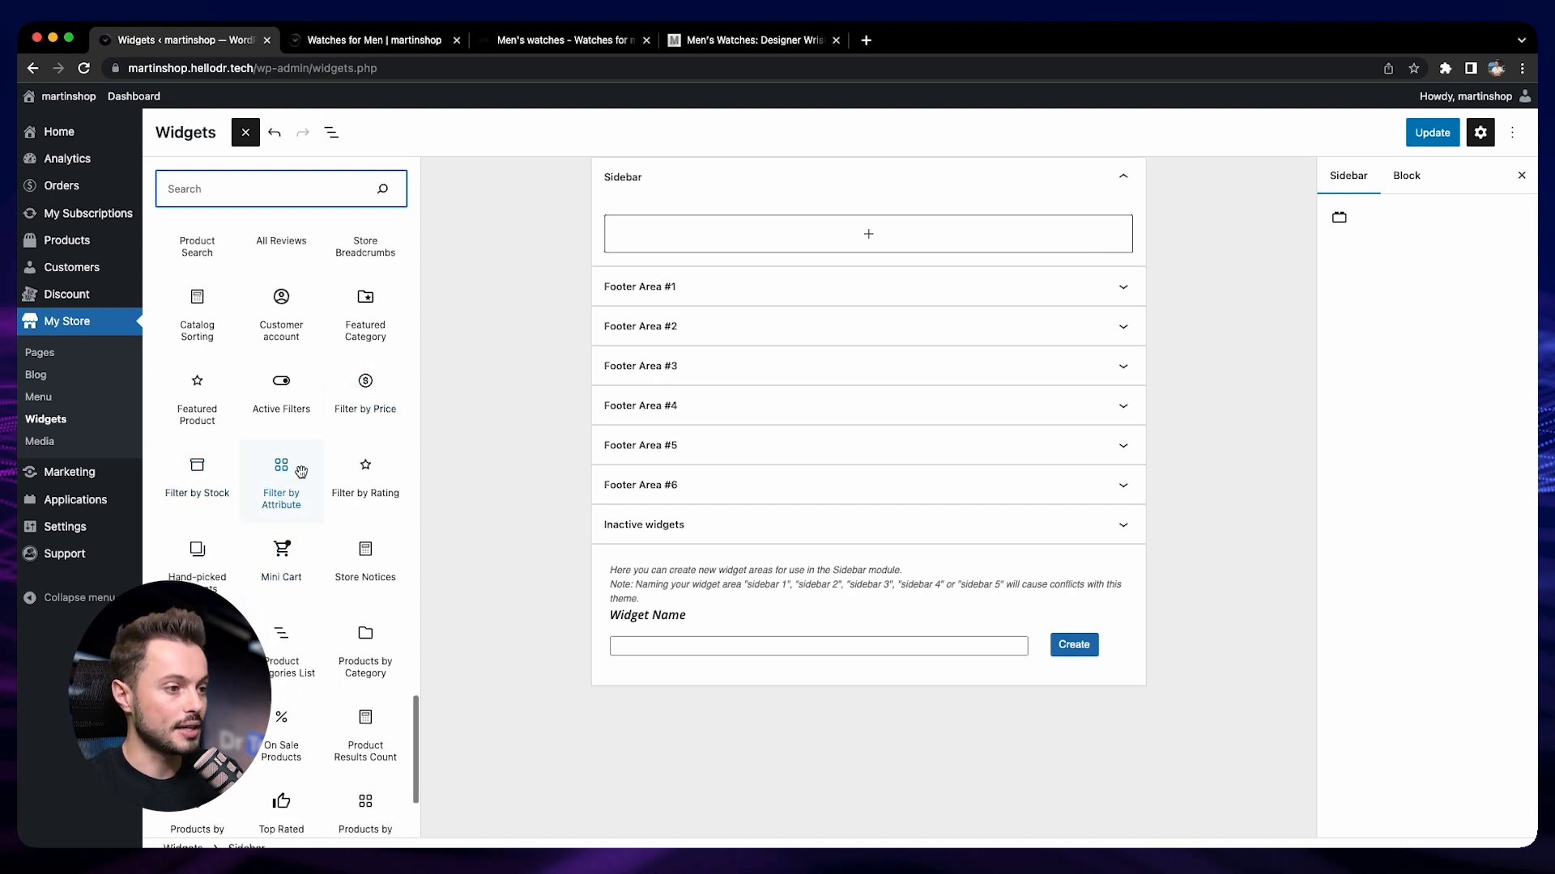
scroll(328, 490, "down", 3)
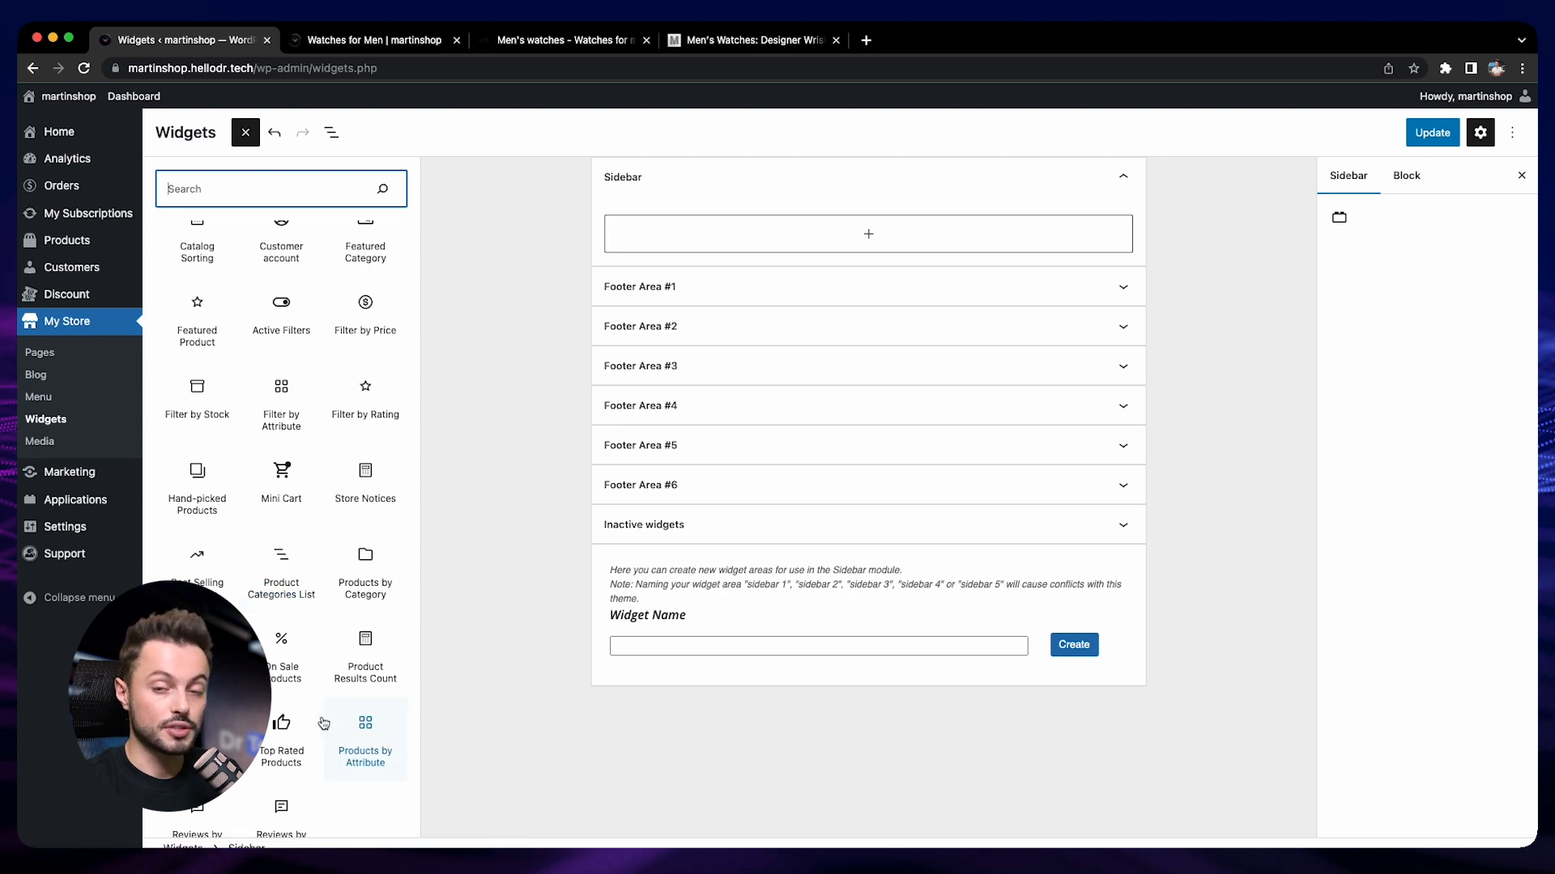
scroll(285, 685, "up", 1)
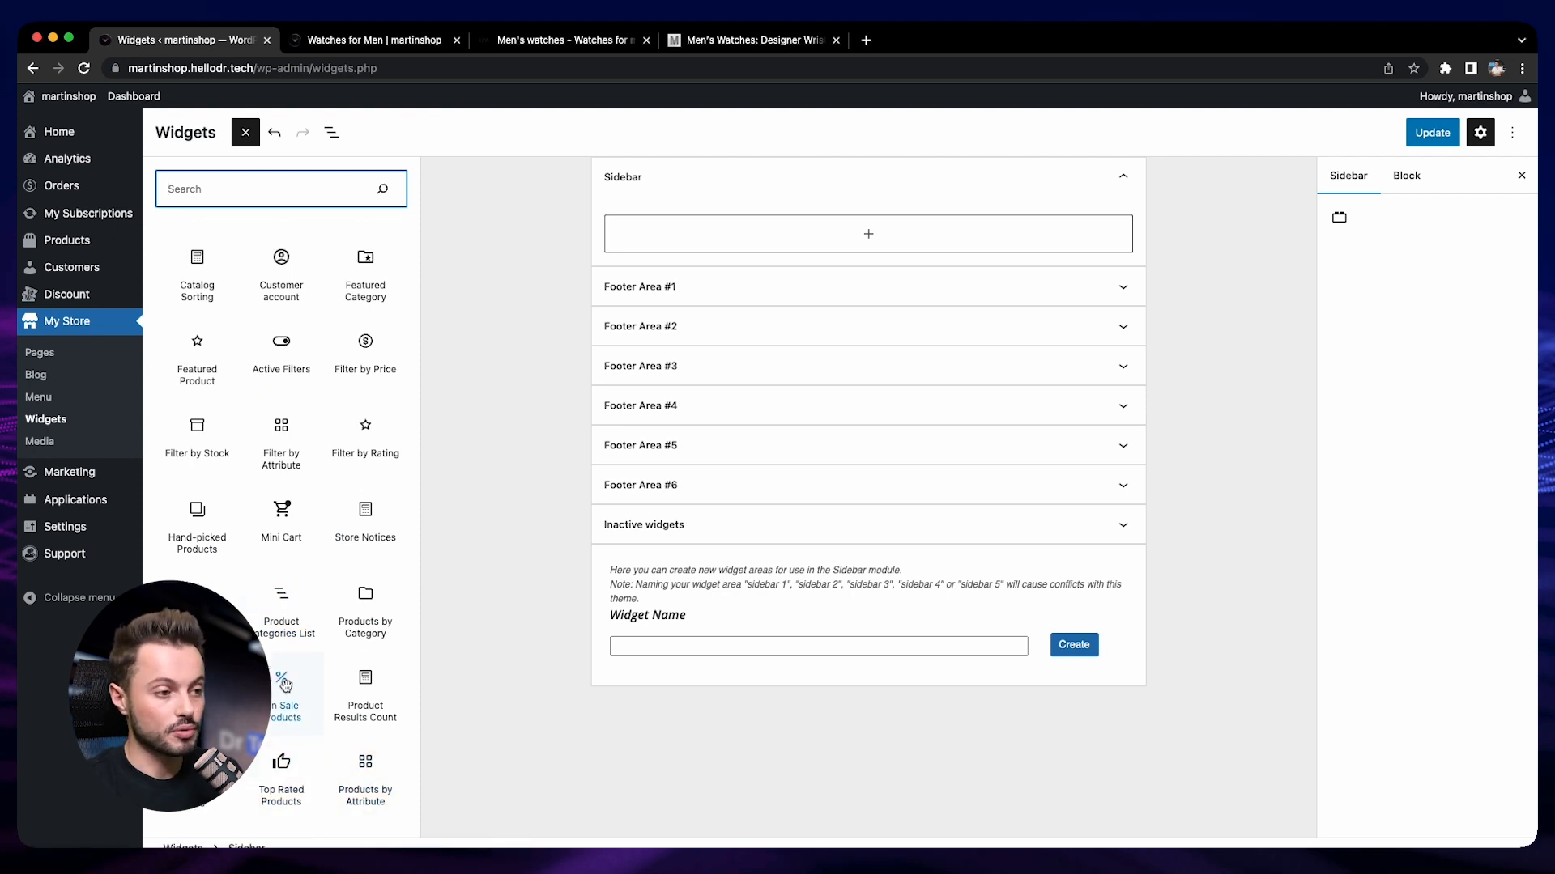
Examine the category list and refine-by filters on the Michael Kors men's watches page, and return to the Widgets page.
left_click(746, 47)
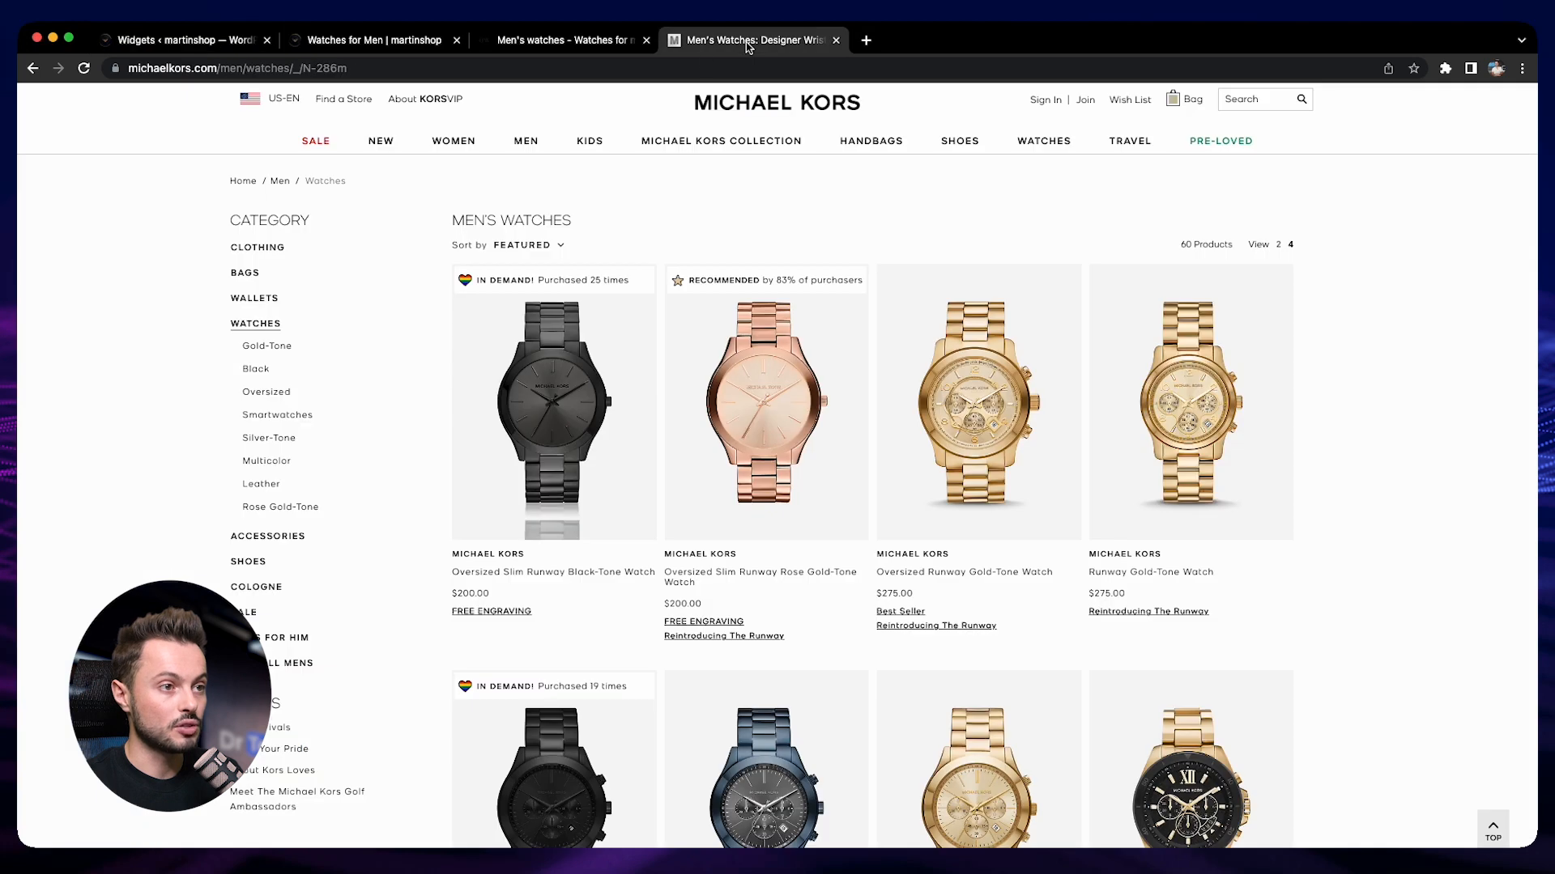
scroll(302, 416, "down", 2)
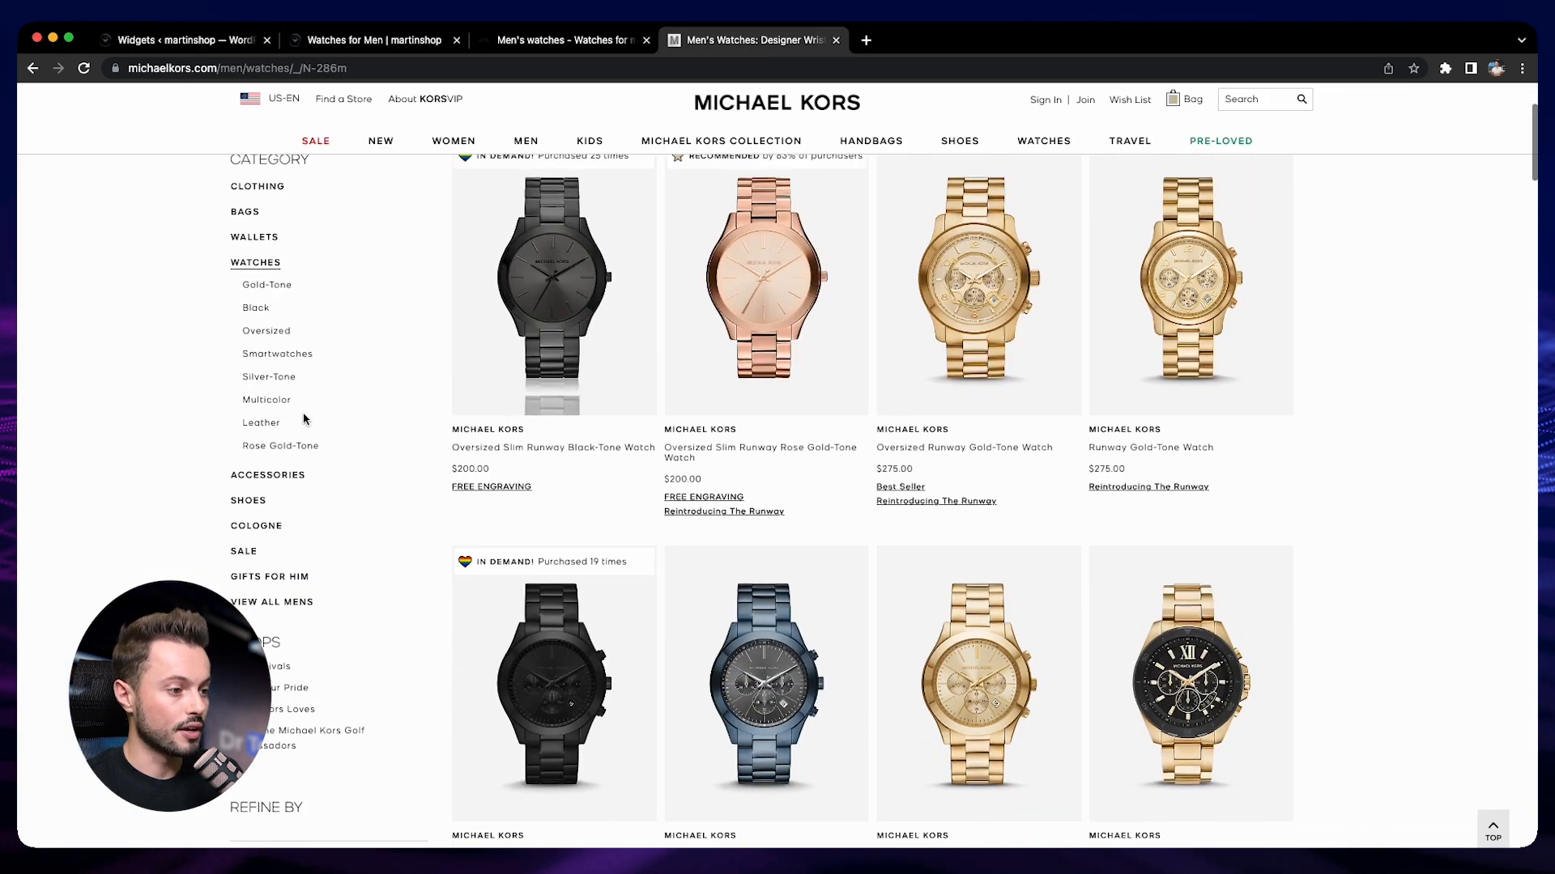
scroll(272, 515, "down", 4)
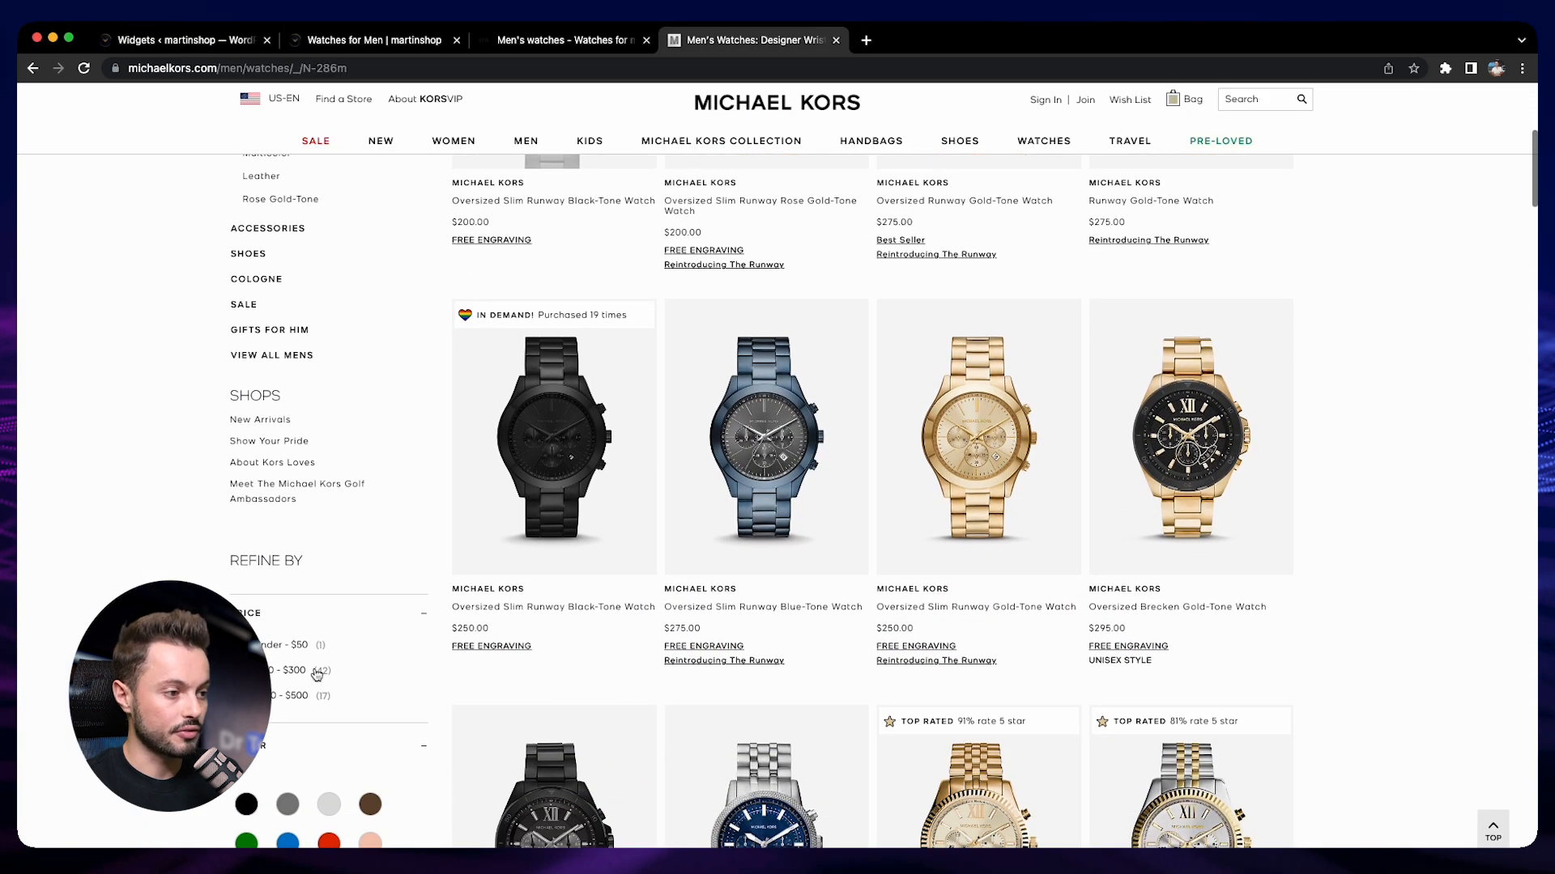
scroll(264, 519, "down", 6)
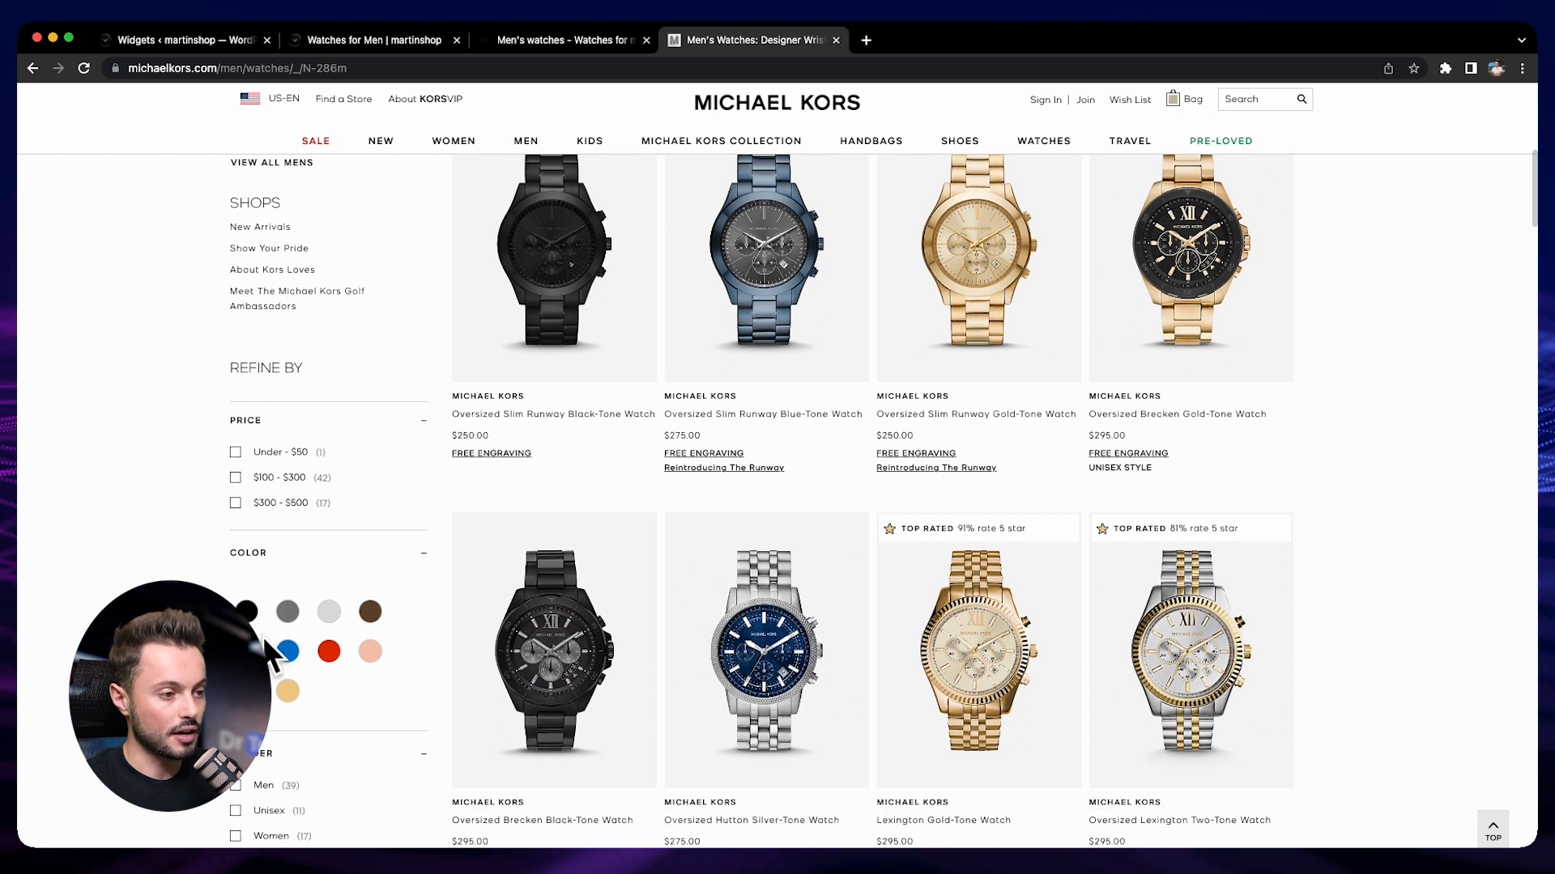
scroll(208, 536, "down", 2)
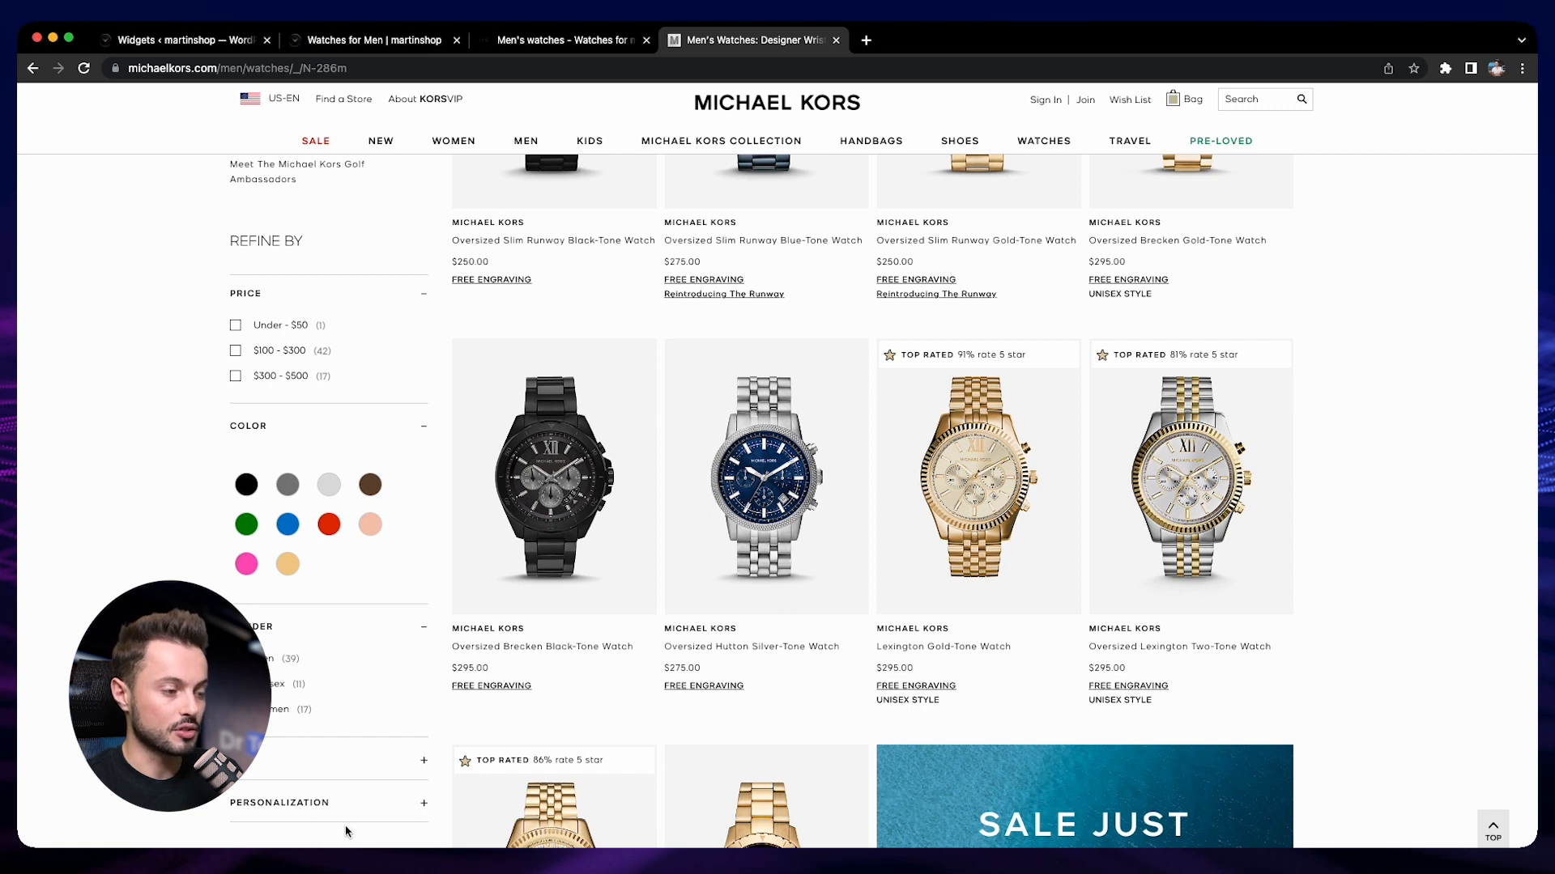
left_click(178, 43)
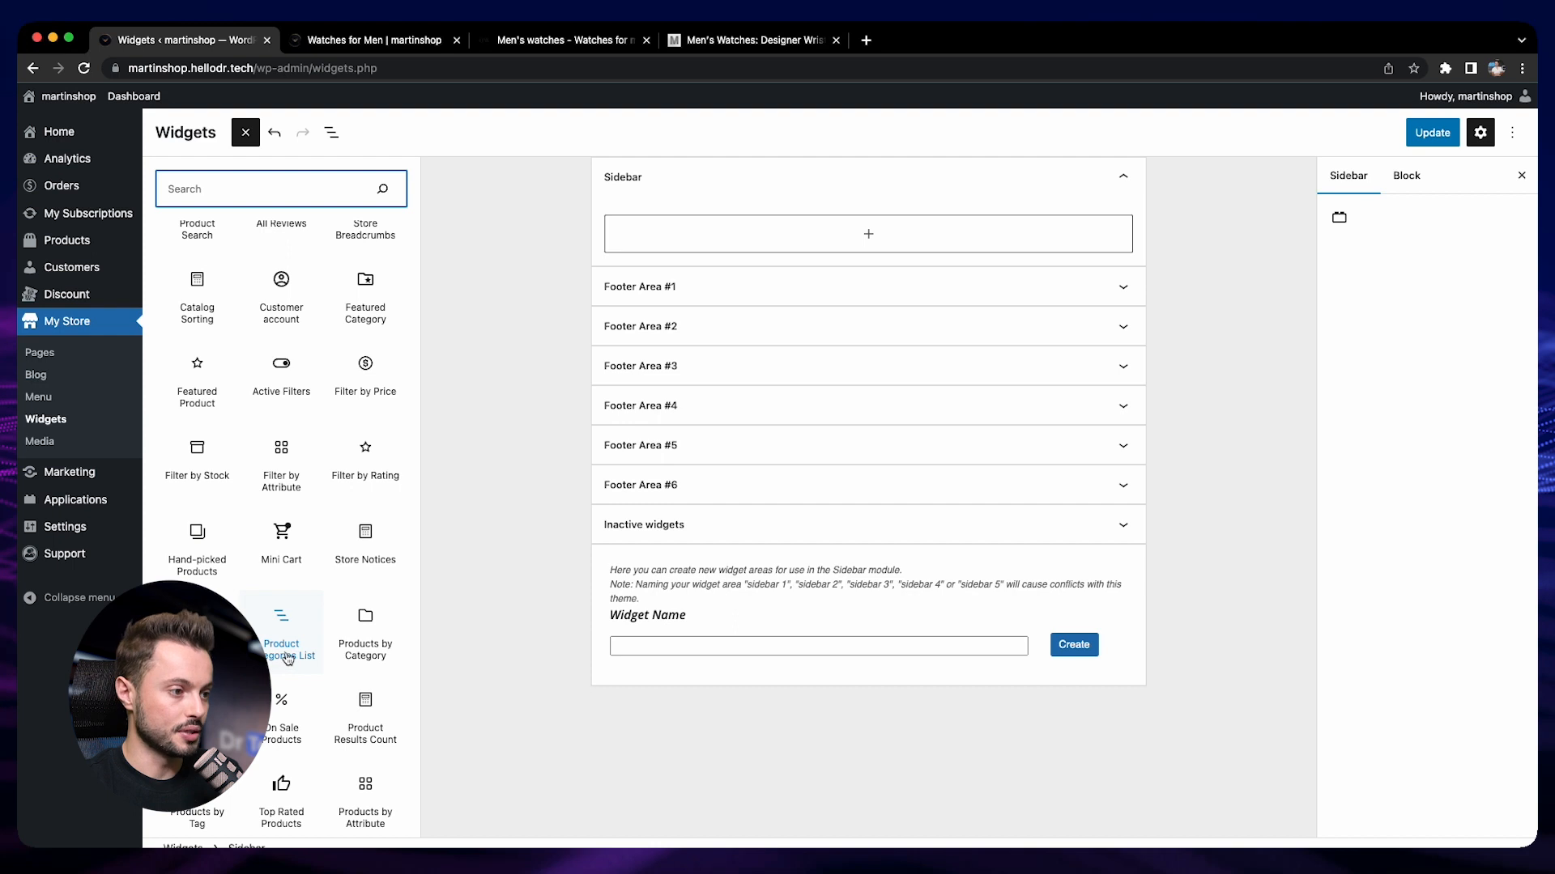
Insert a Product Categories List block into the Sidebar widget area and show its block settings.
left_click_drag(281, 652, 805, 225)
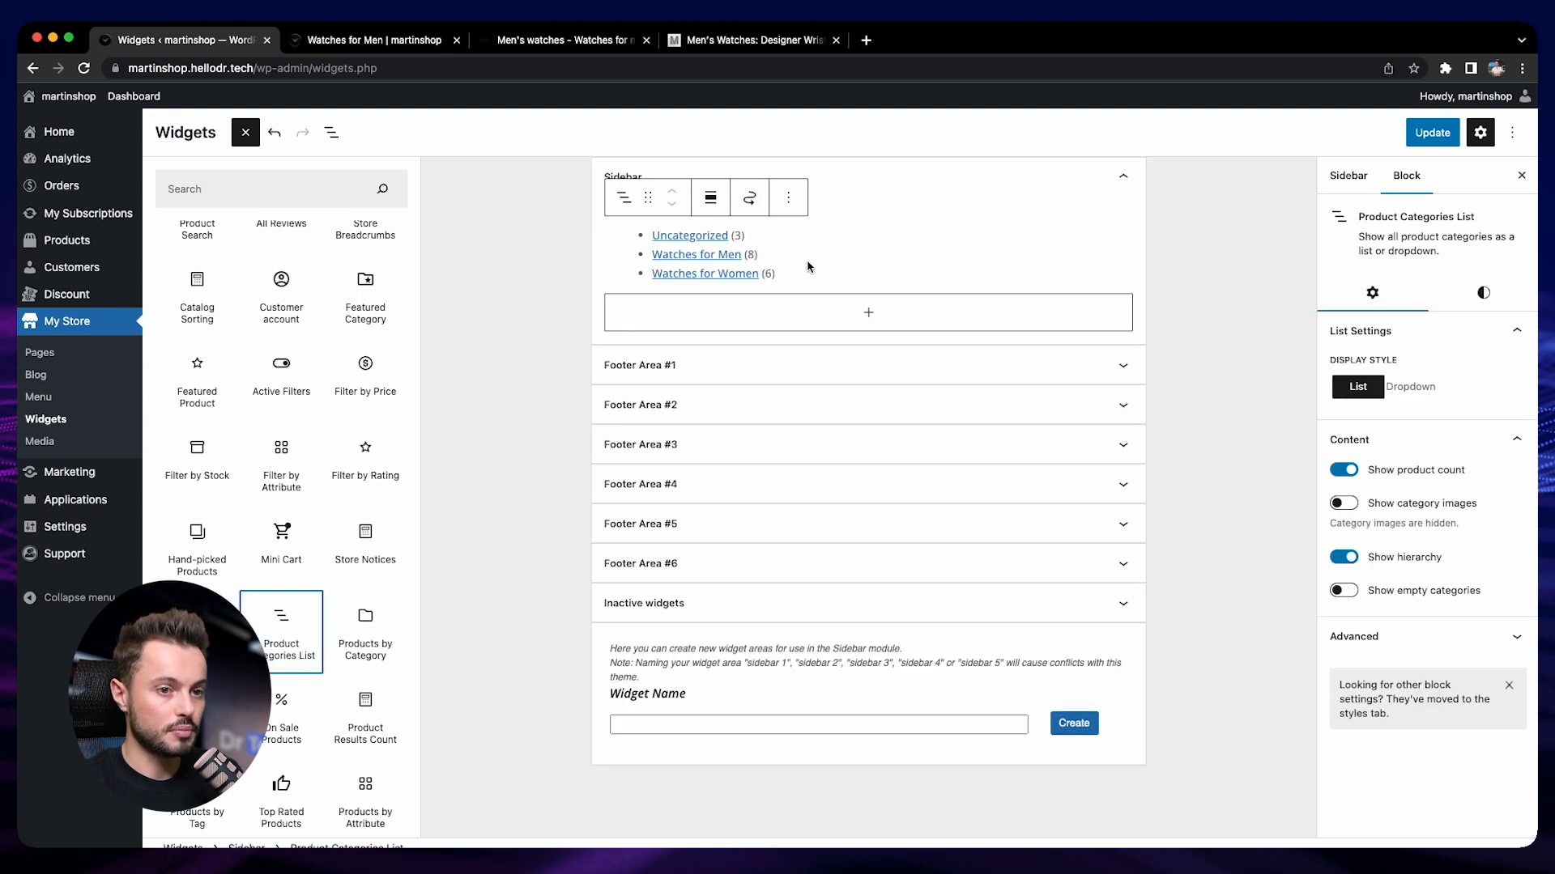
left_click(859, 255)
left_click(1422, 180)
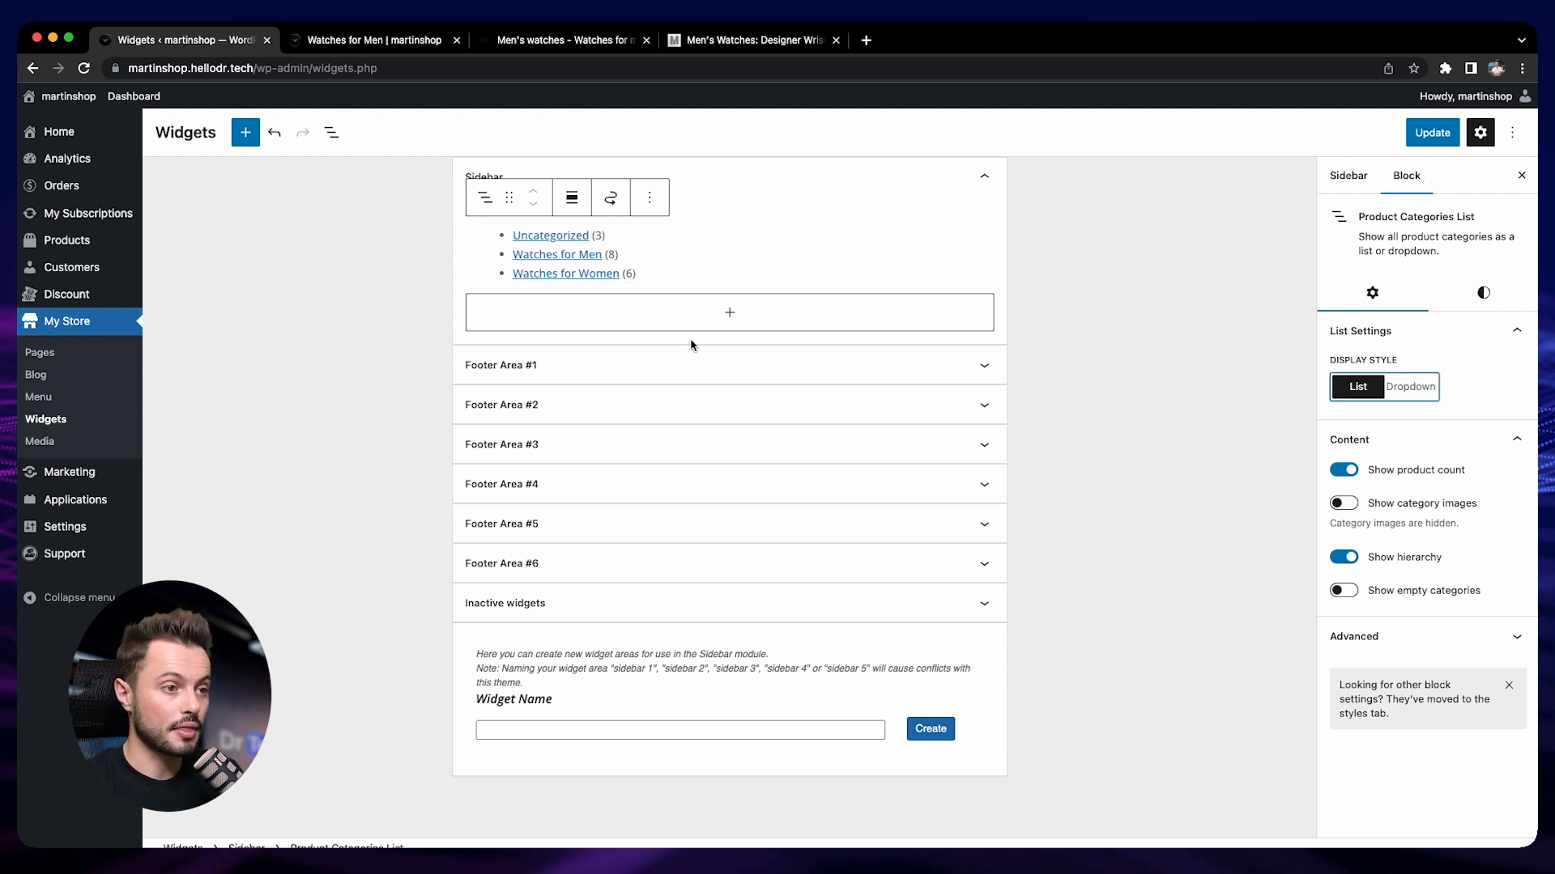
Reopen the full block library and add the Product Categories List and Filter by Price blocks to the Sidebar widget area.
left_click(774, 313)
left_click(774, 314)
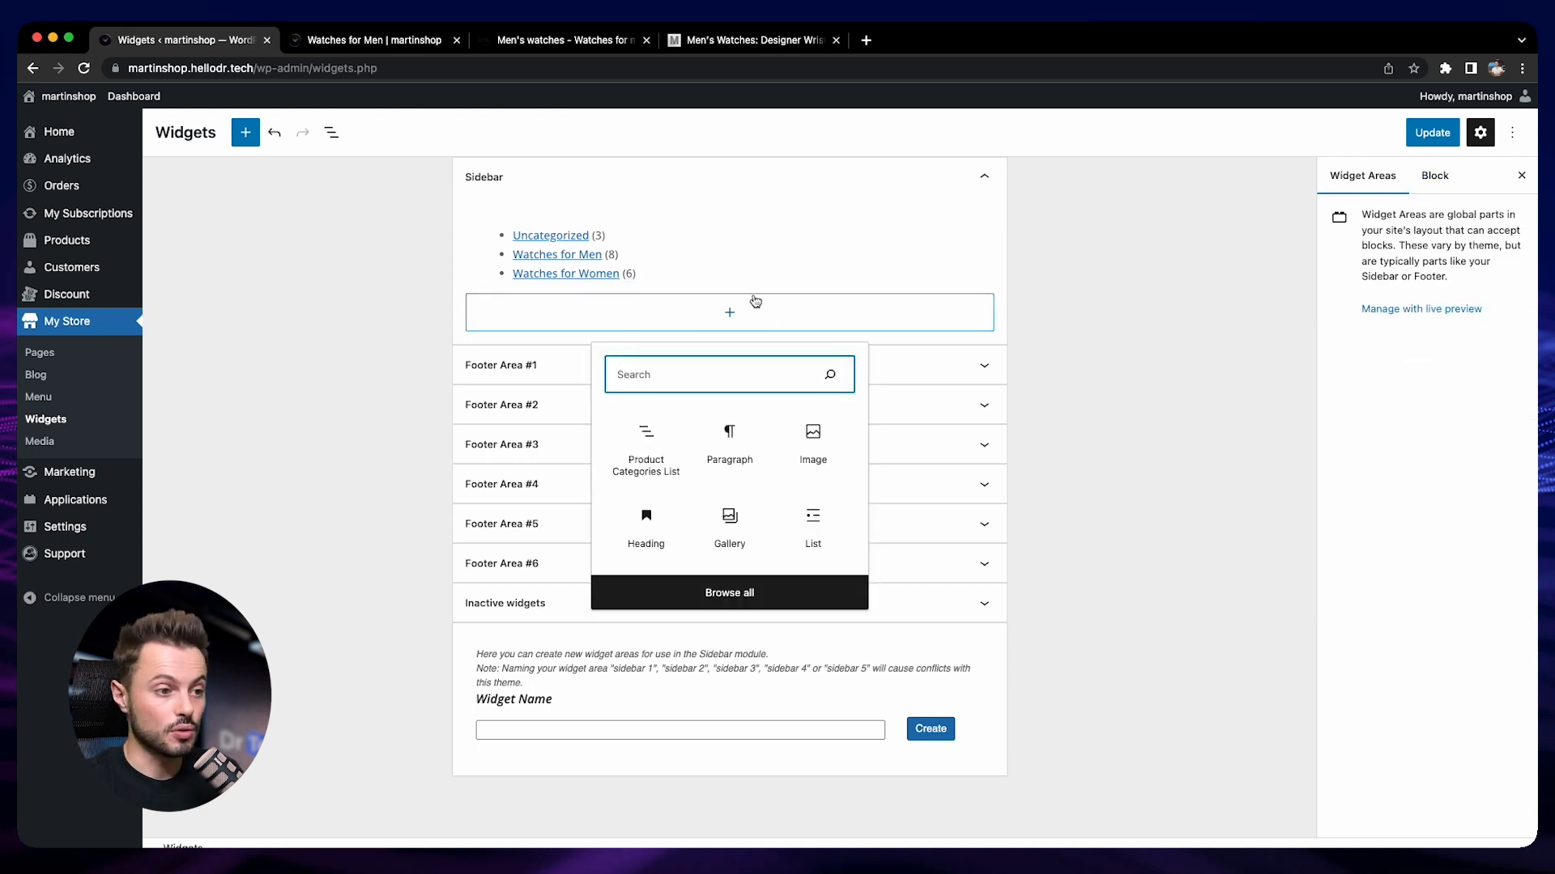
left_click(775, 593)
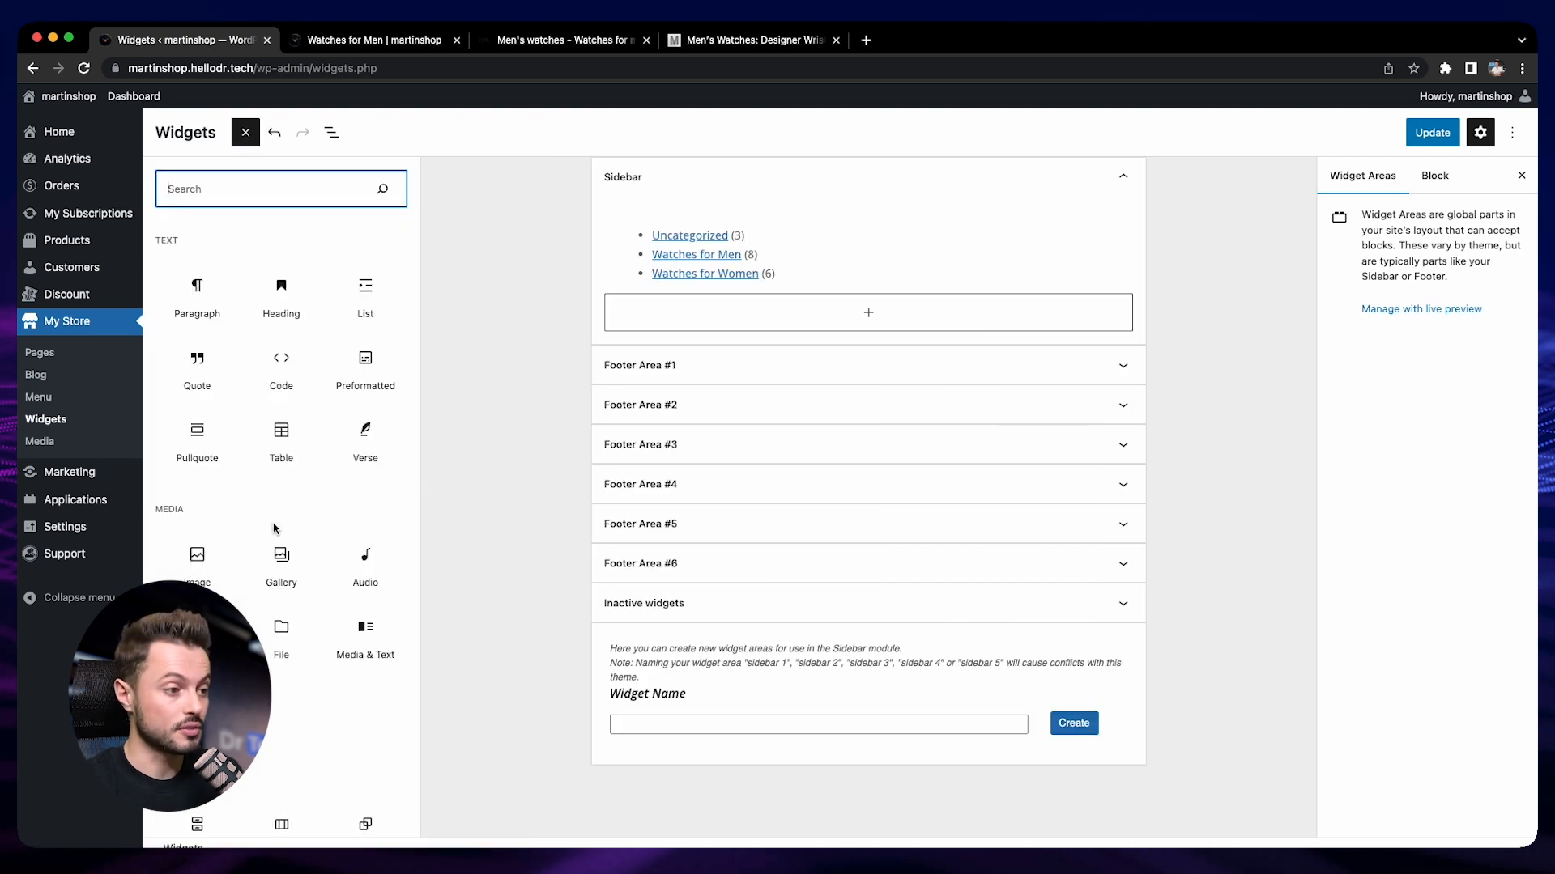
scroll(259, 526, "down", 15)
scroll(321, 699, "down", 10)
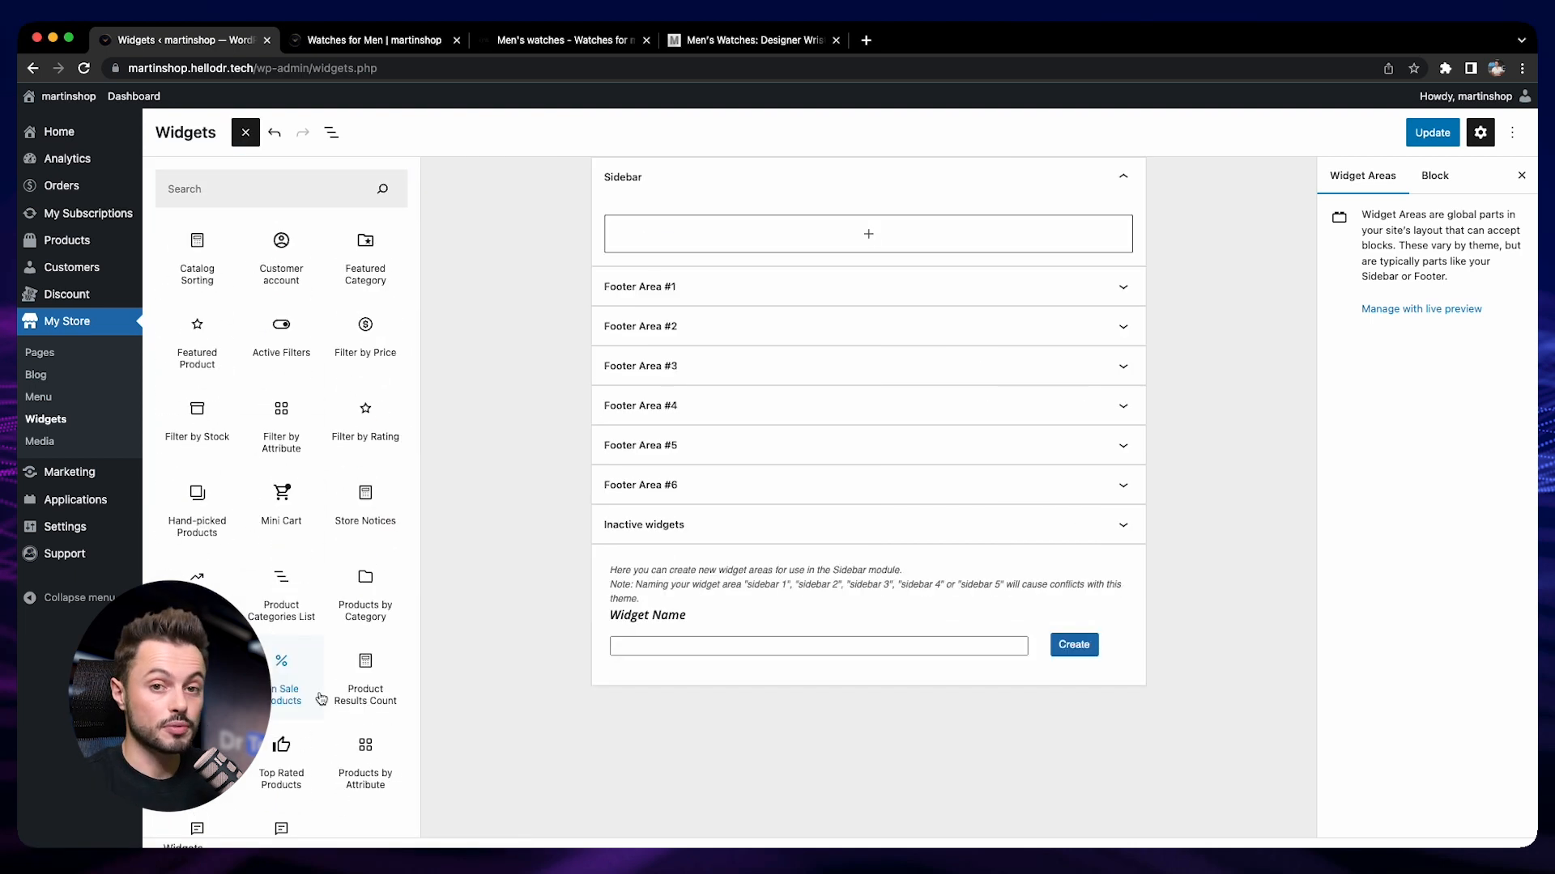
left_click(287, 619)
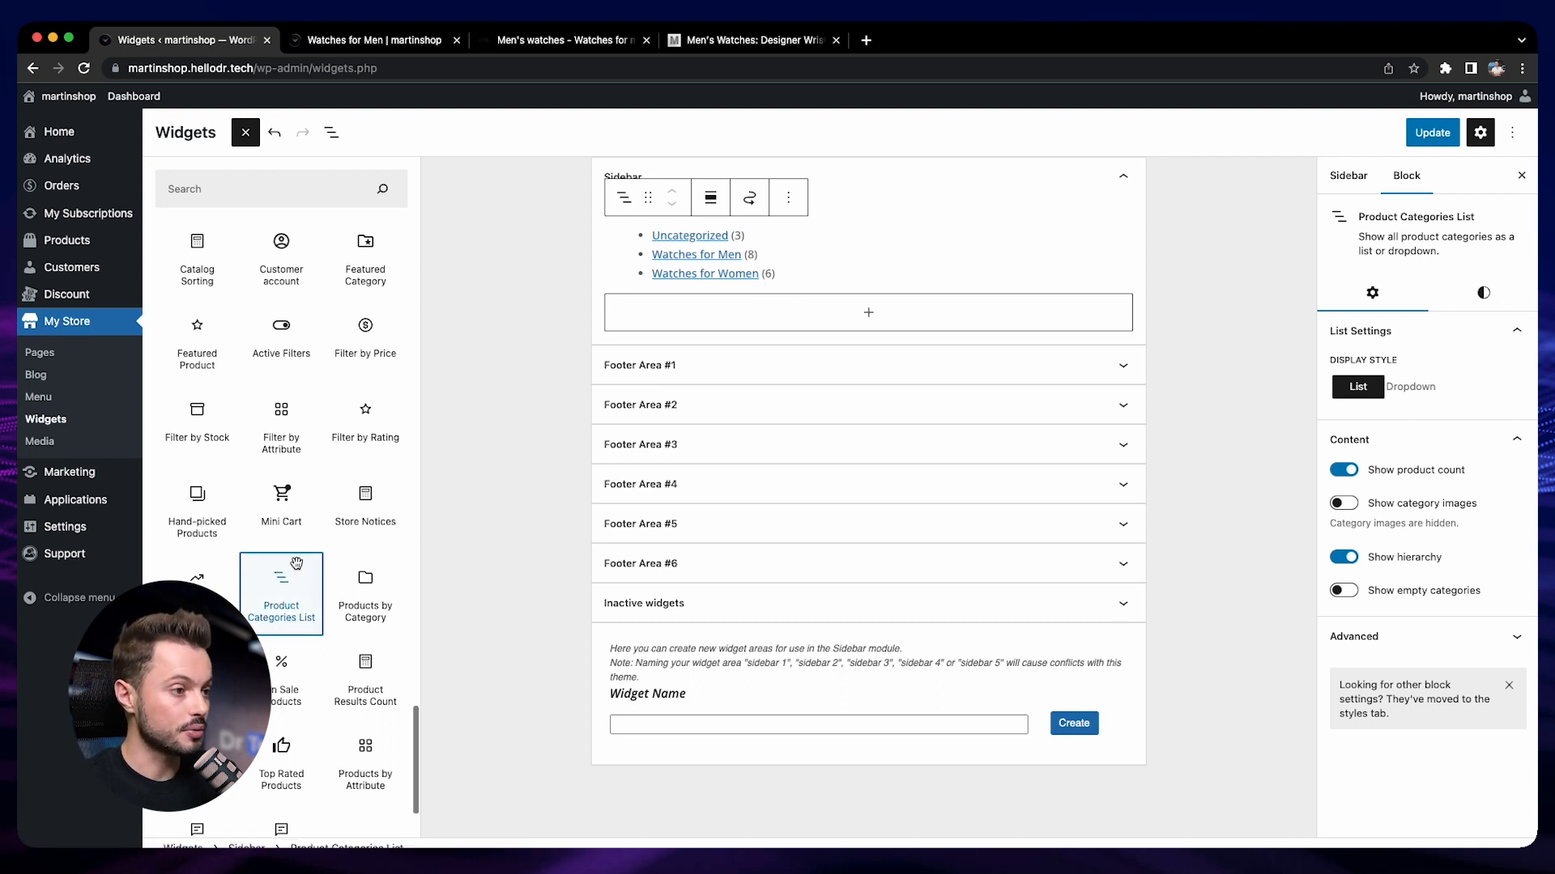
scroll(291, 583, "up", 1)
left_click(361, 355)
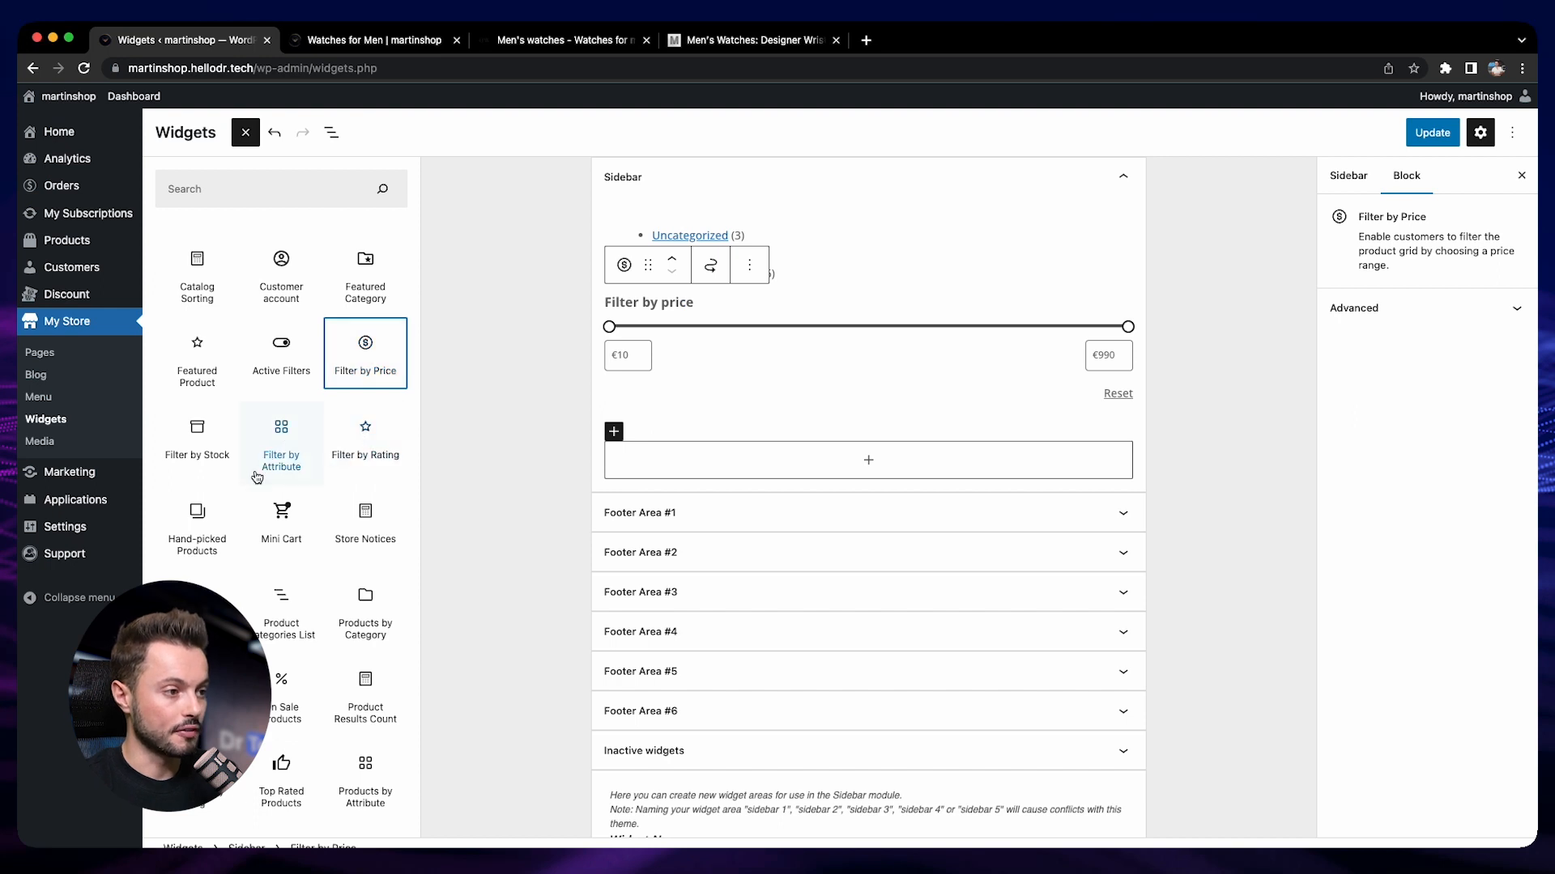
Add a Filter by Attribute block below the price filter and base it on the Year attribute.
left_click(302, 464)
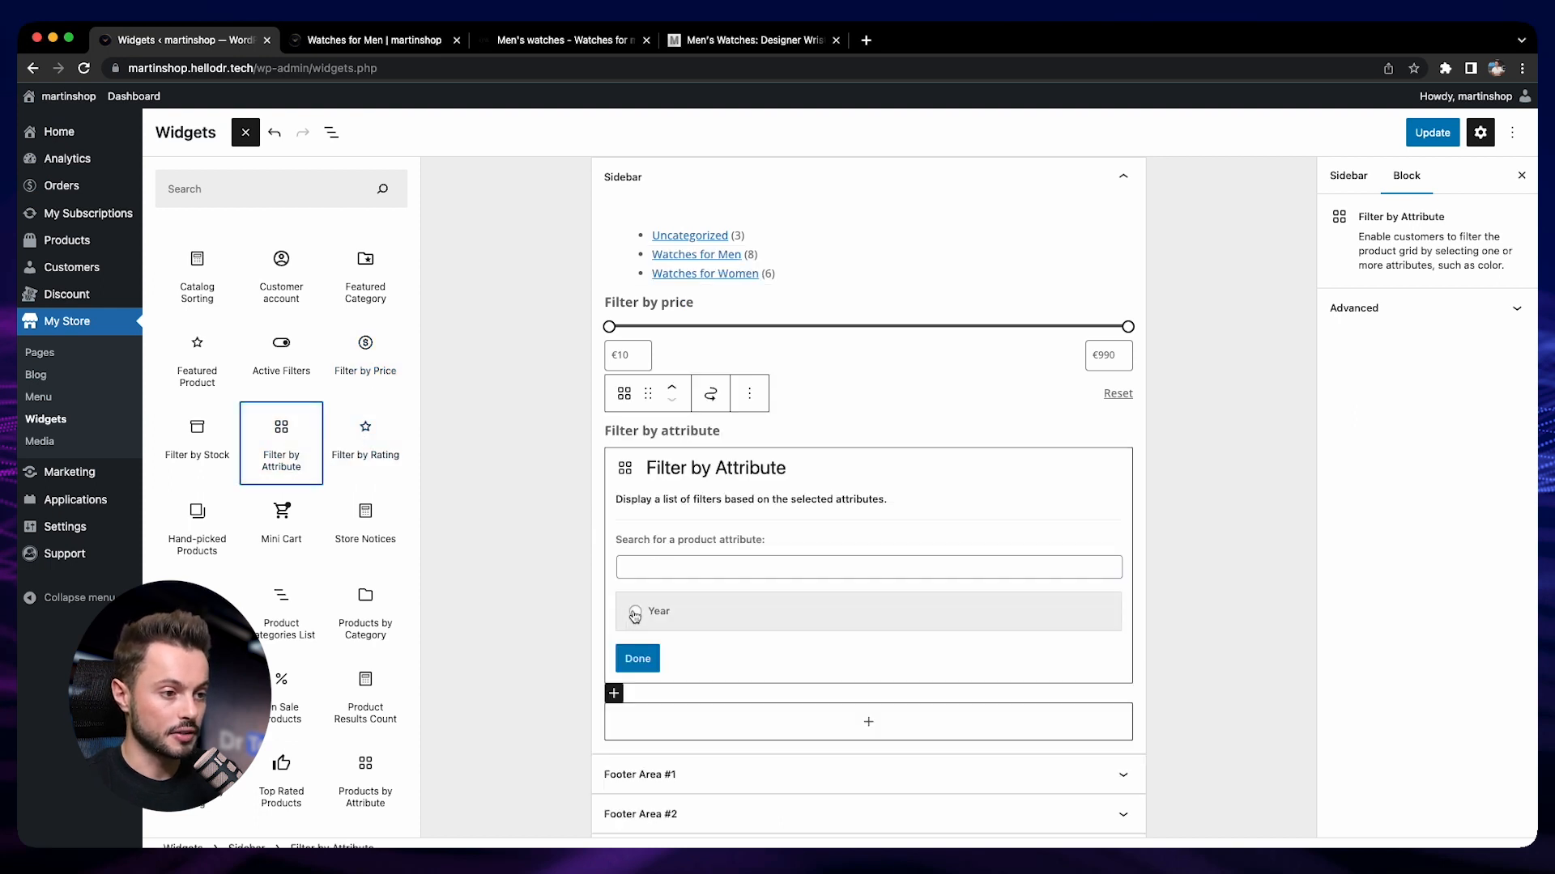
left_click(632, 615)
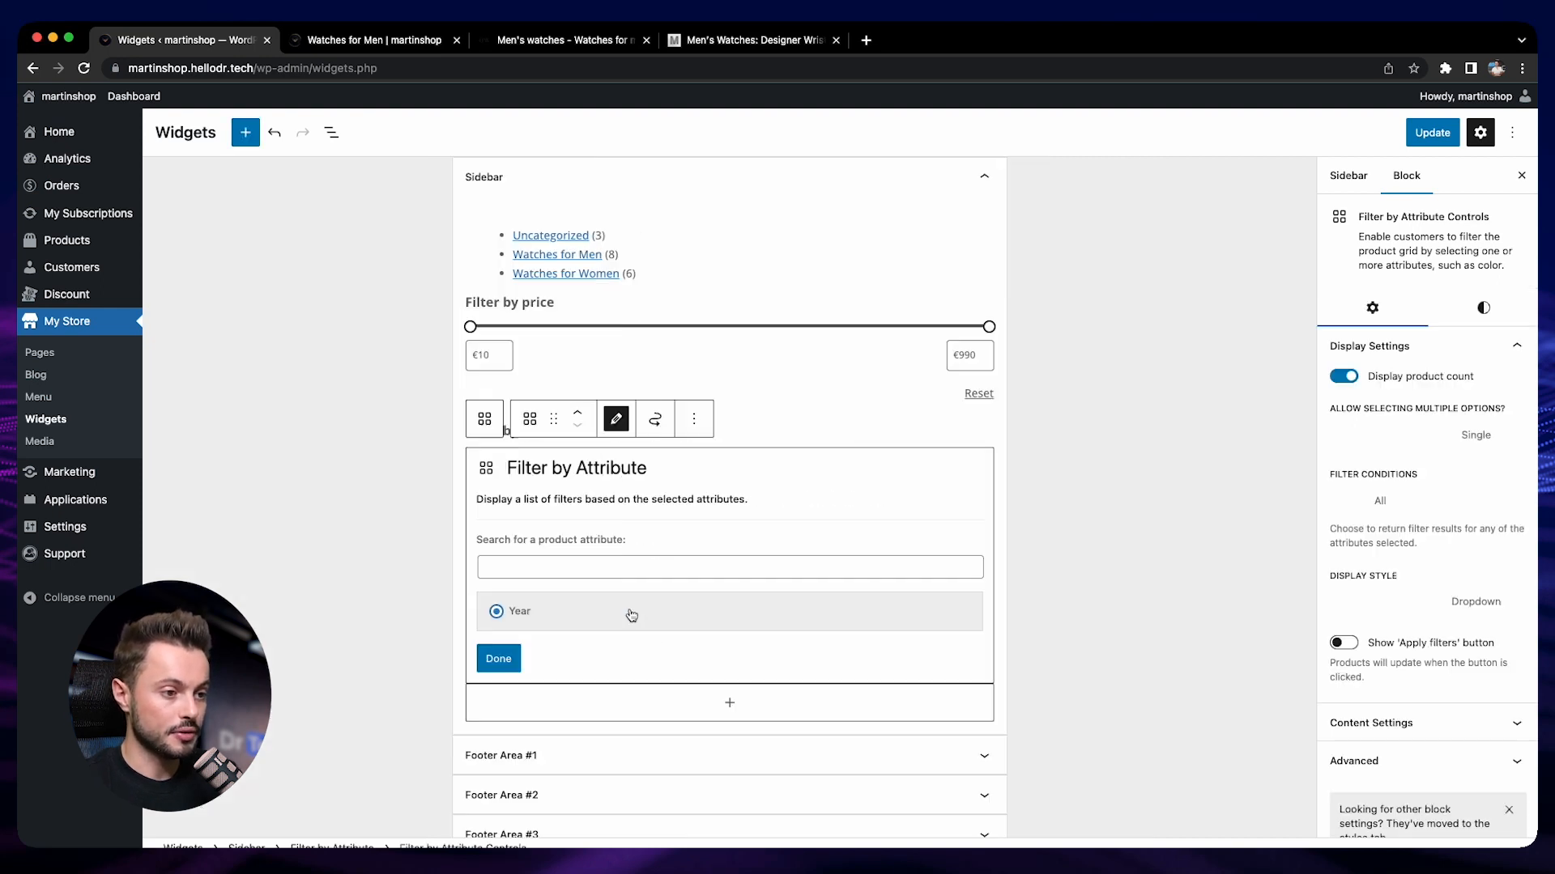
left_click(500, 659)
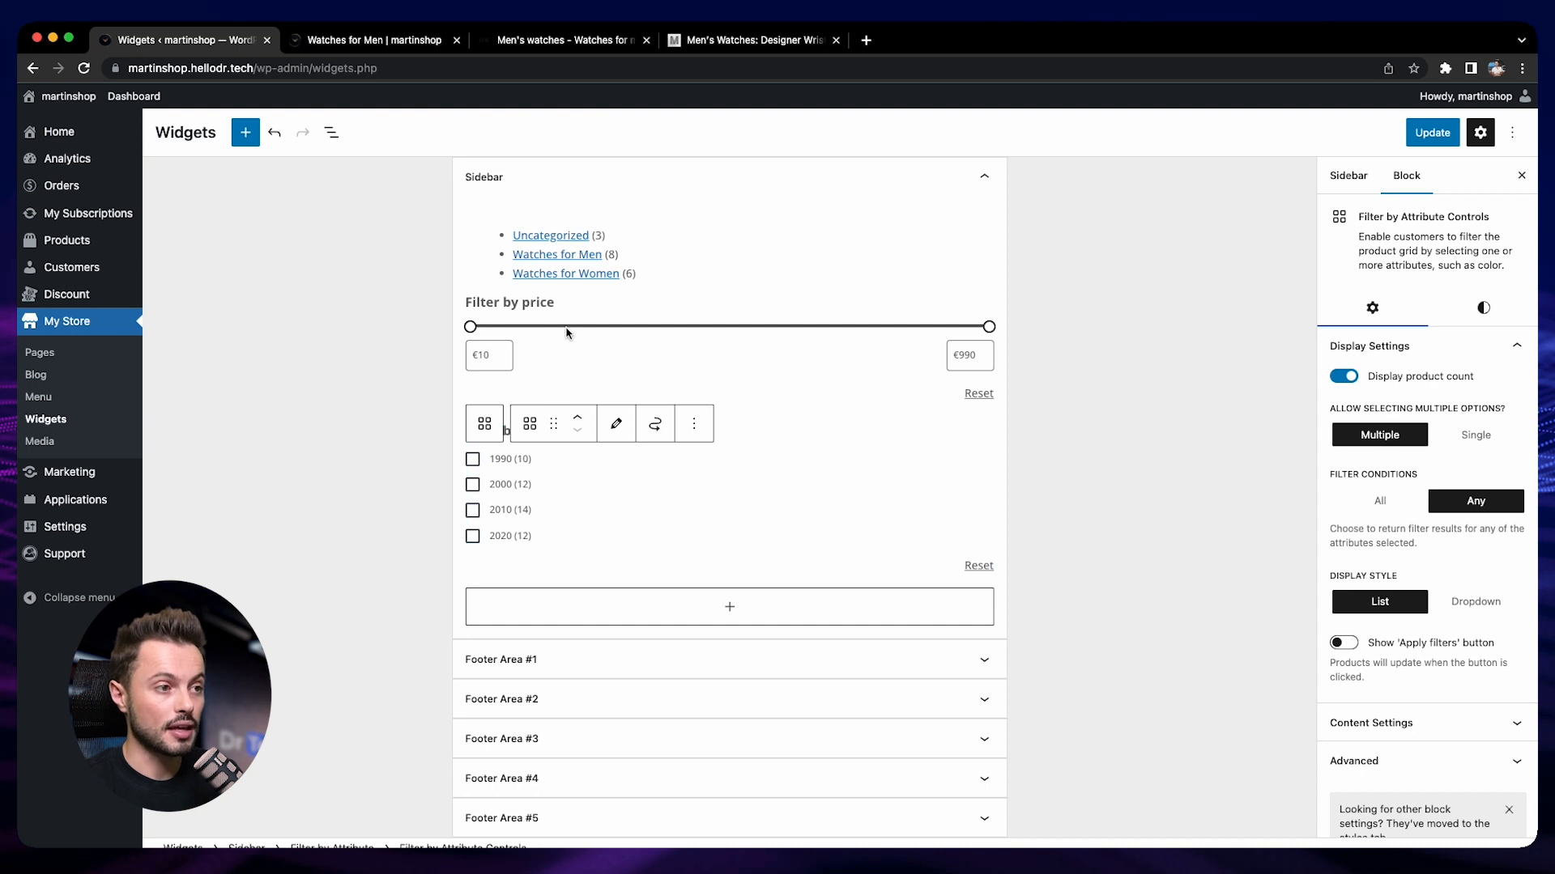
mouse_move(581, 286)
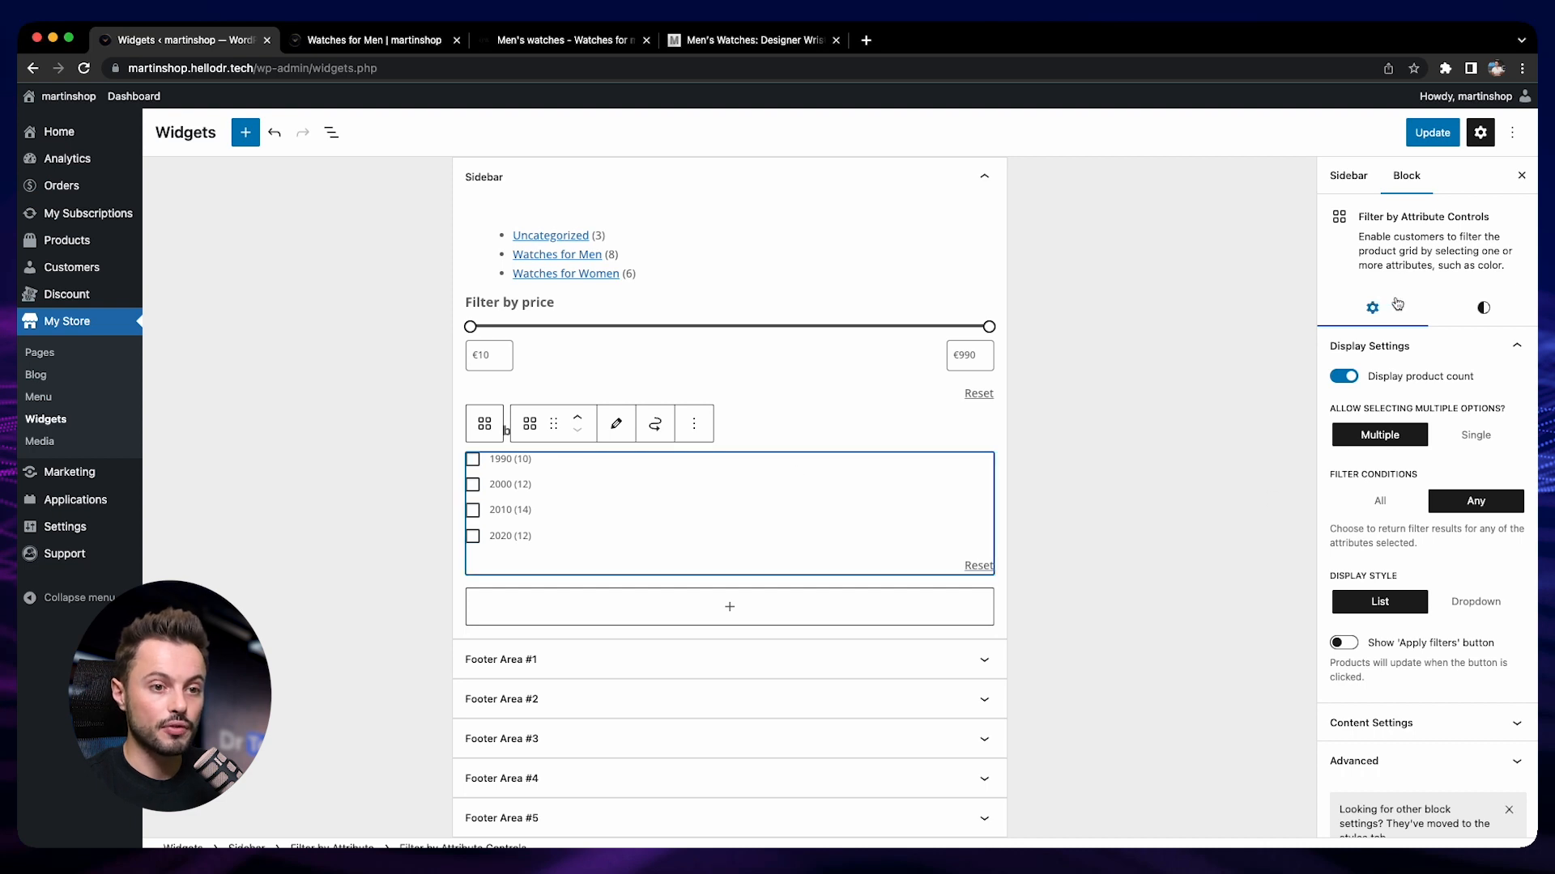
Review the attribute filter's display settings and save the widget area changes.
scroll(1423, 438, "down", 1)
scroll(1435, 523, "up", 1)
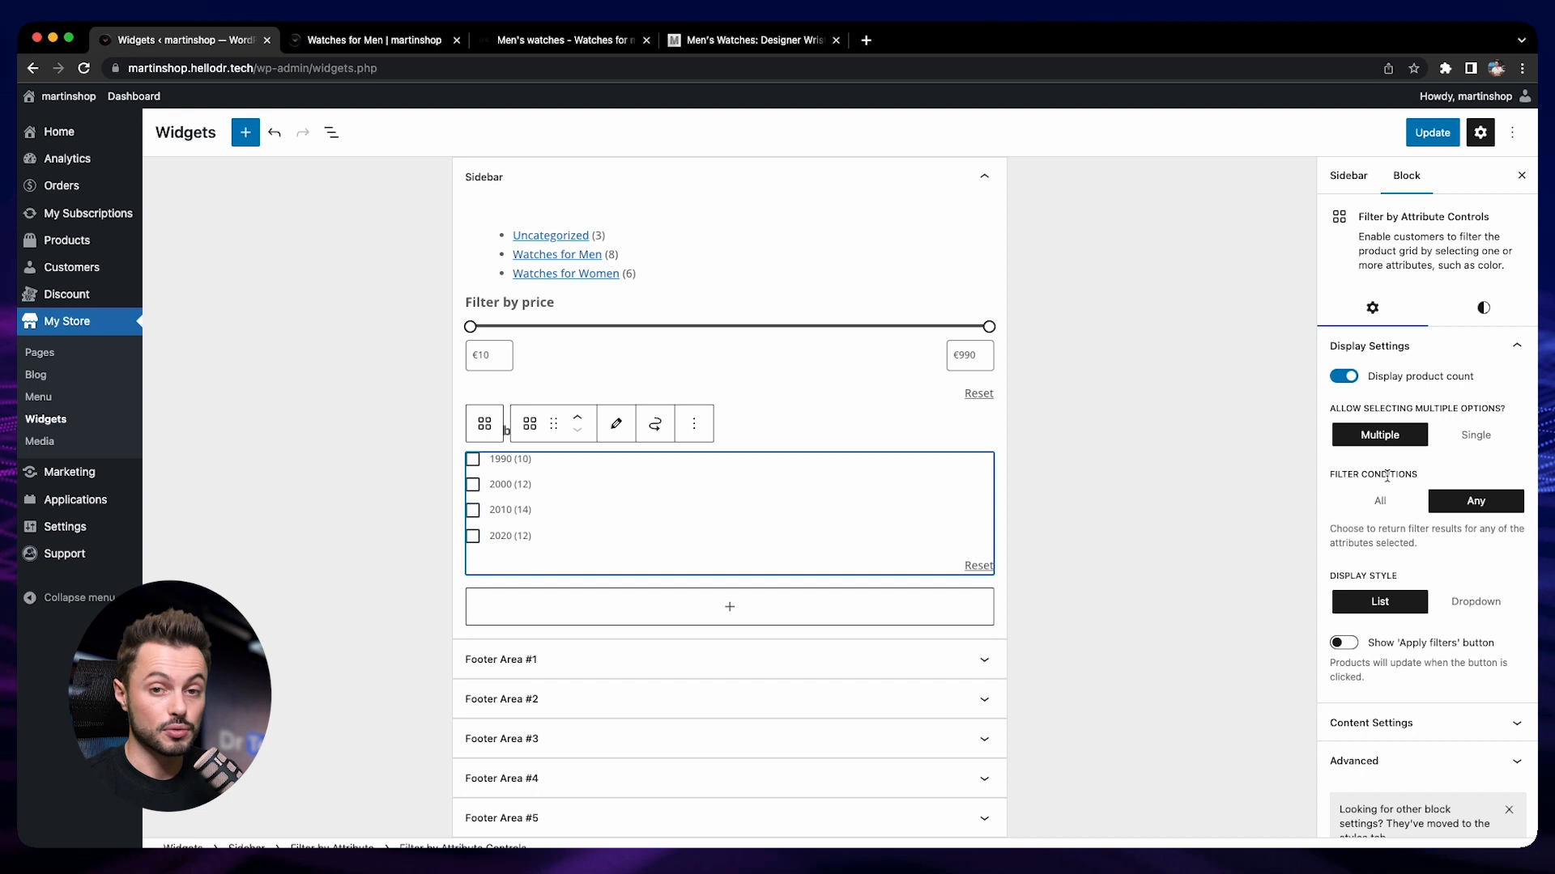
left_click(1450, 128)
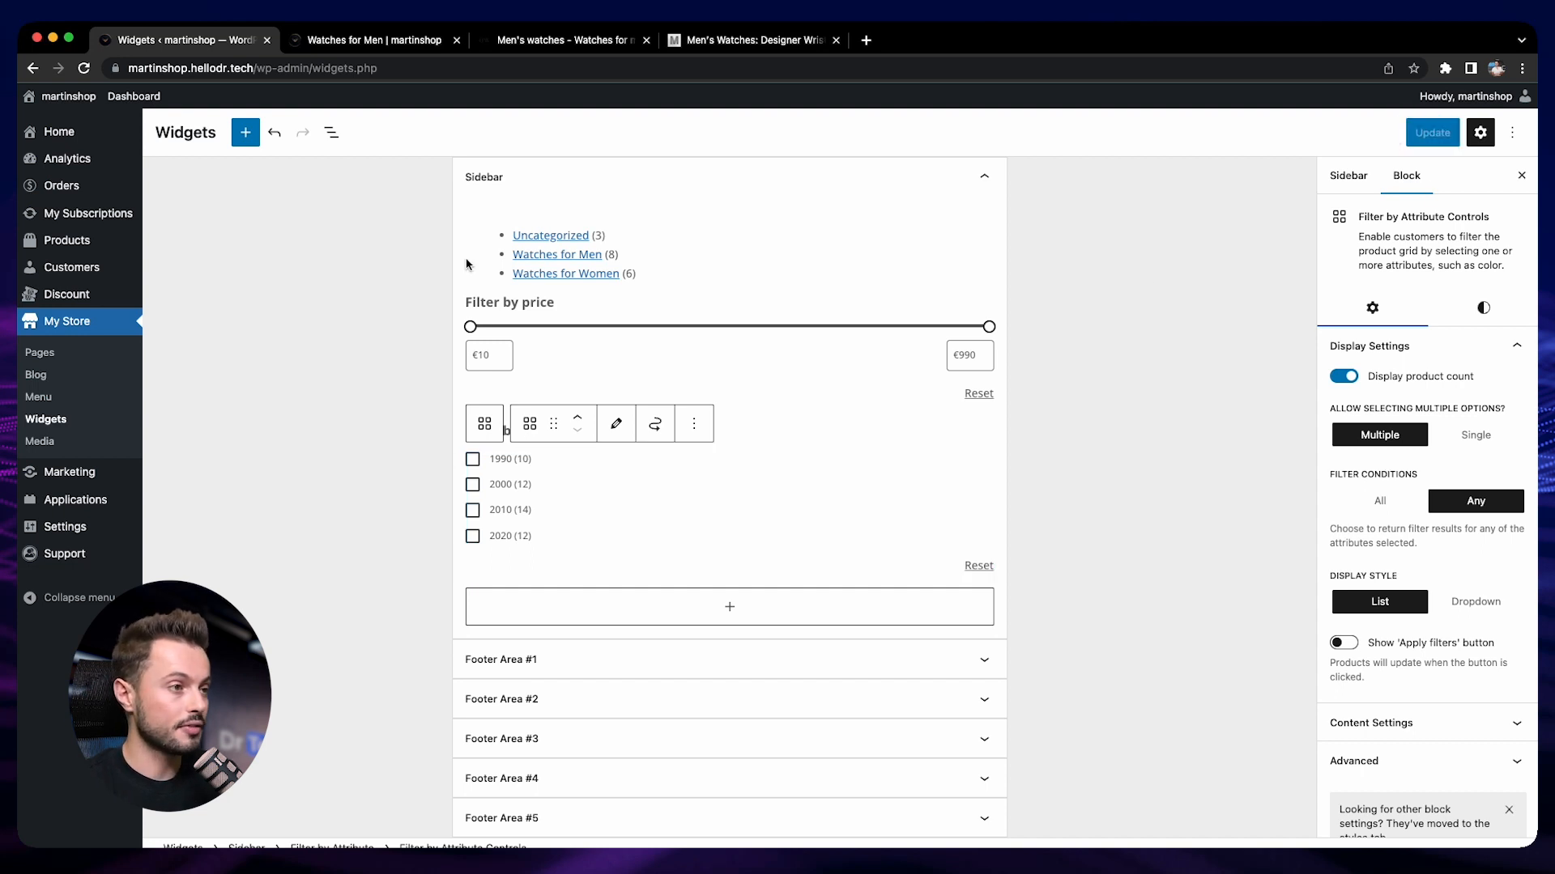
Reload the Watches for Men category page and check the category list, price filter and attribute filter in its sidebar.
left_click(340, 41)
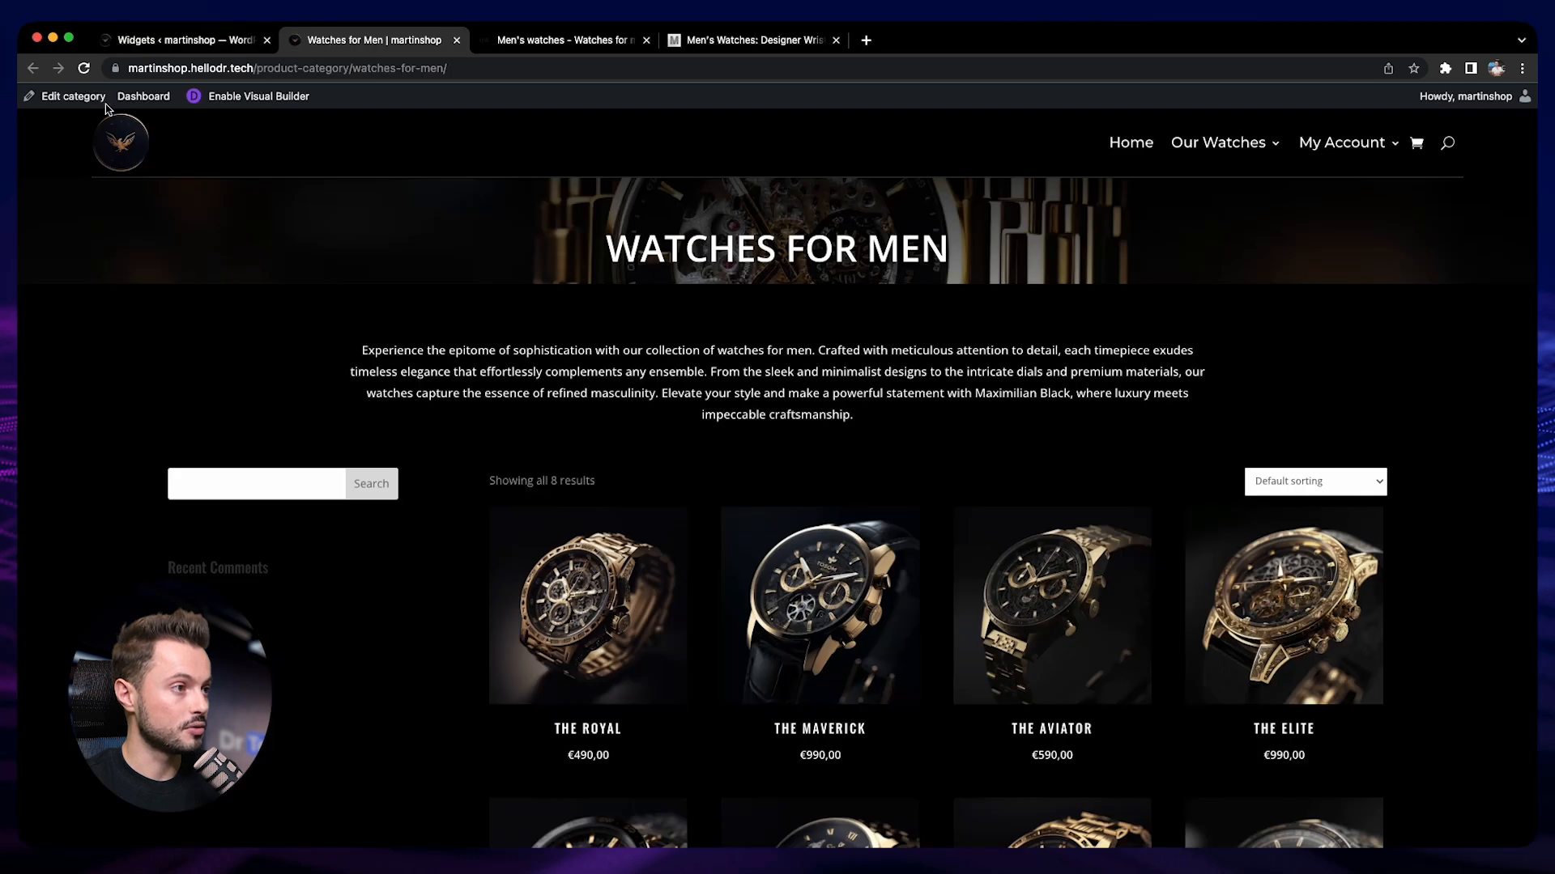
left_click(84, 69)
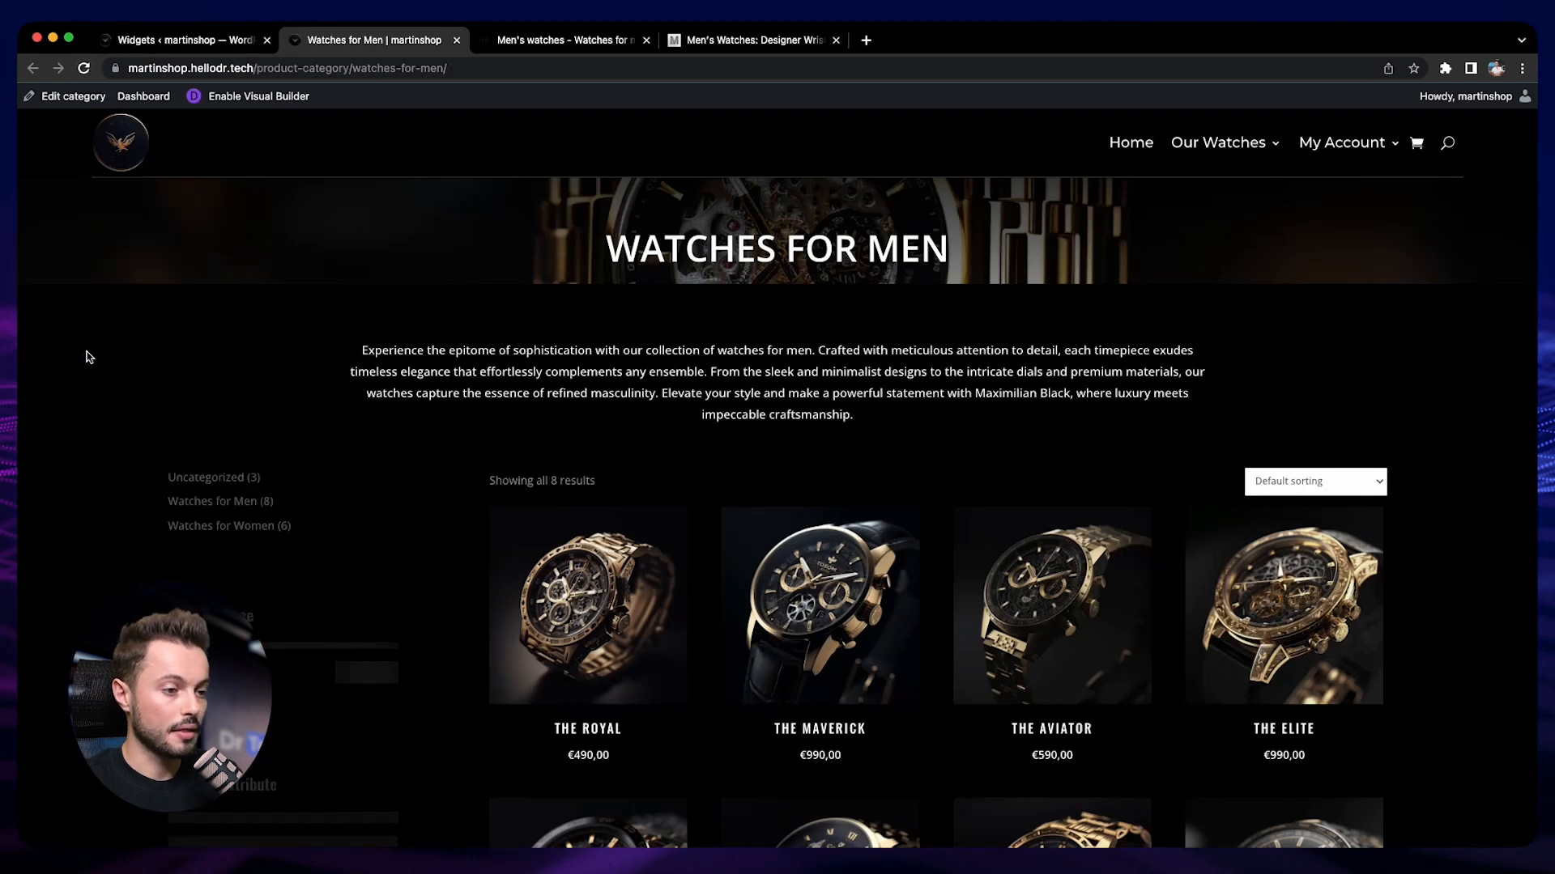
scroll(114, 507, "down", 2)
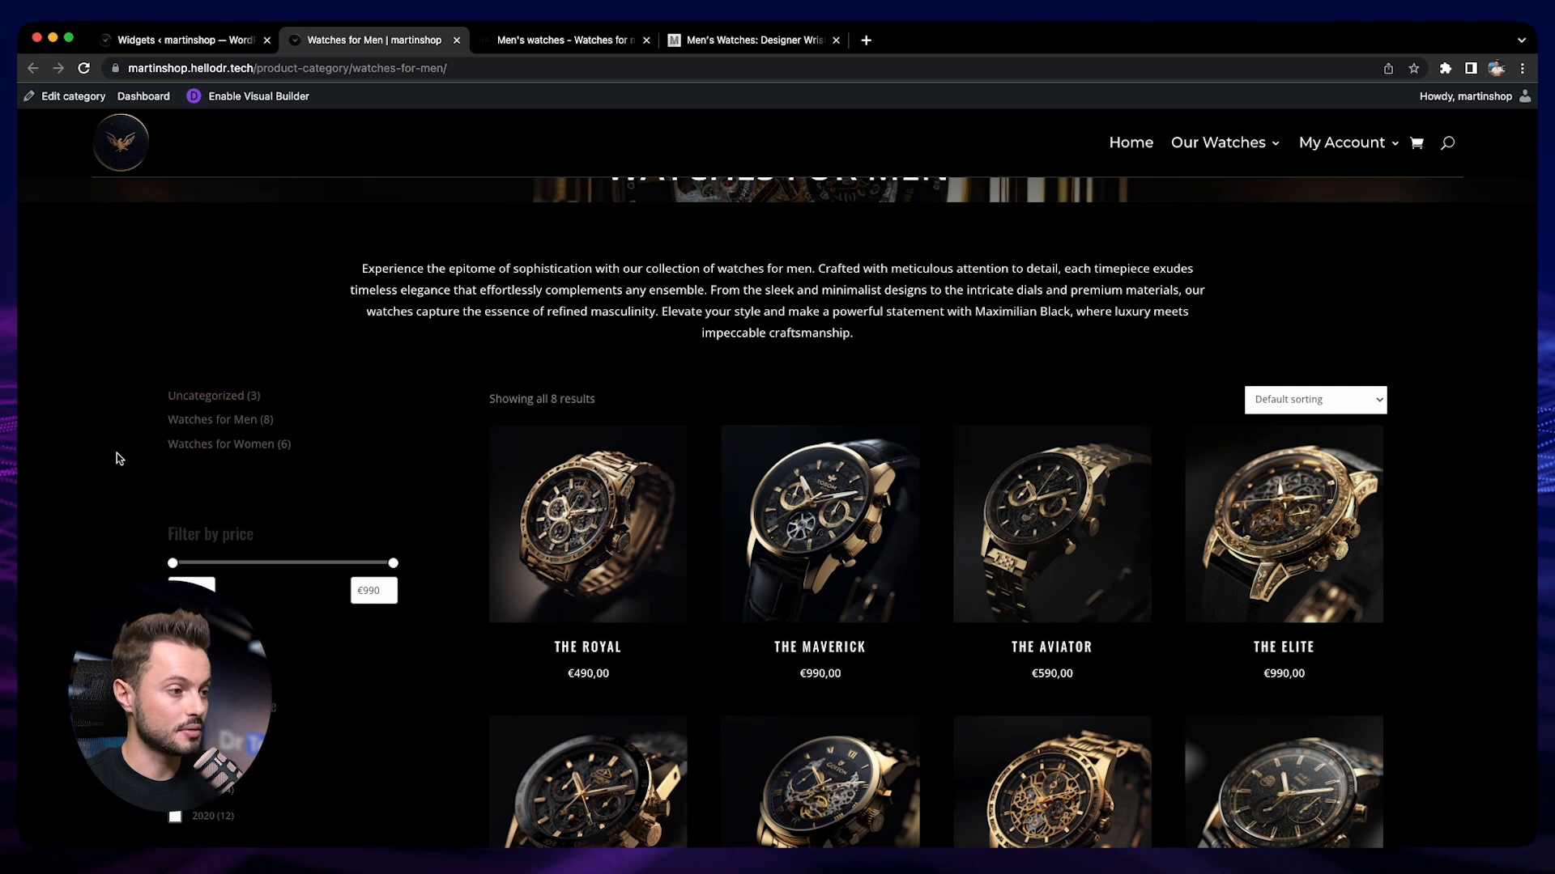
scroll(116, 459, "down", 3)
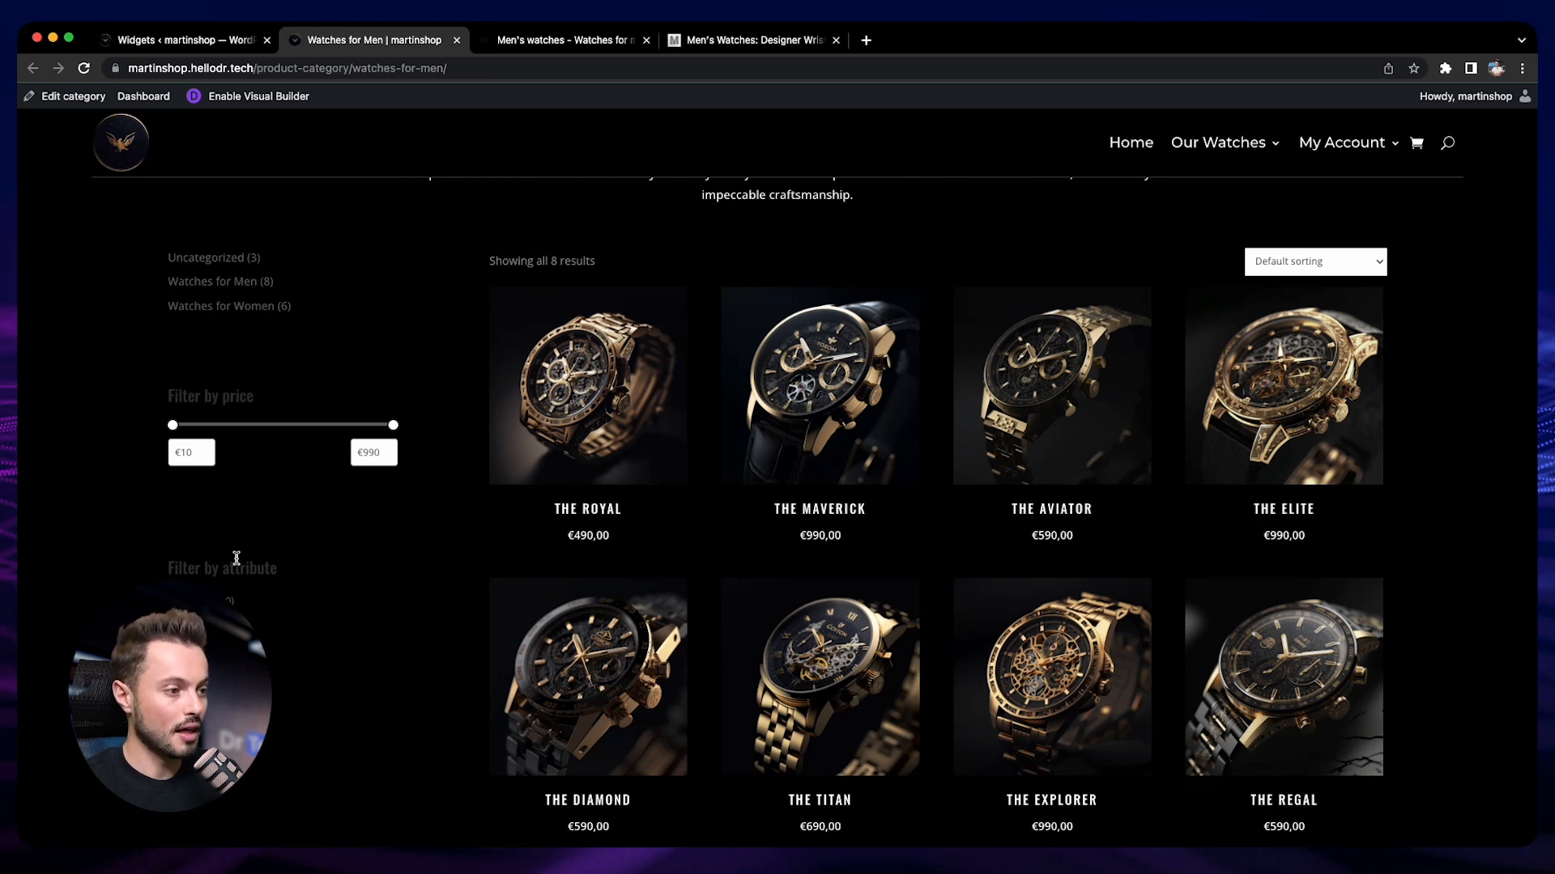
scroll(285, 588, "up", 1)
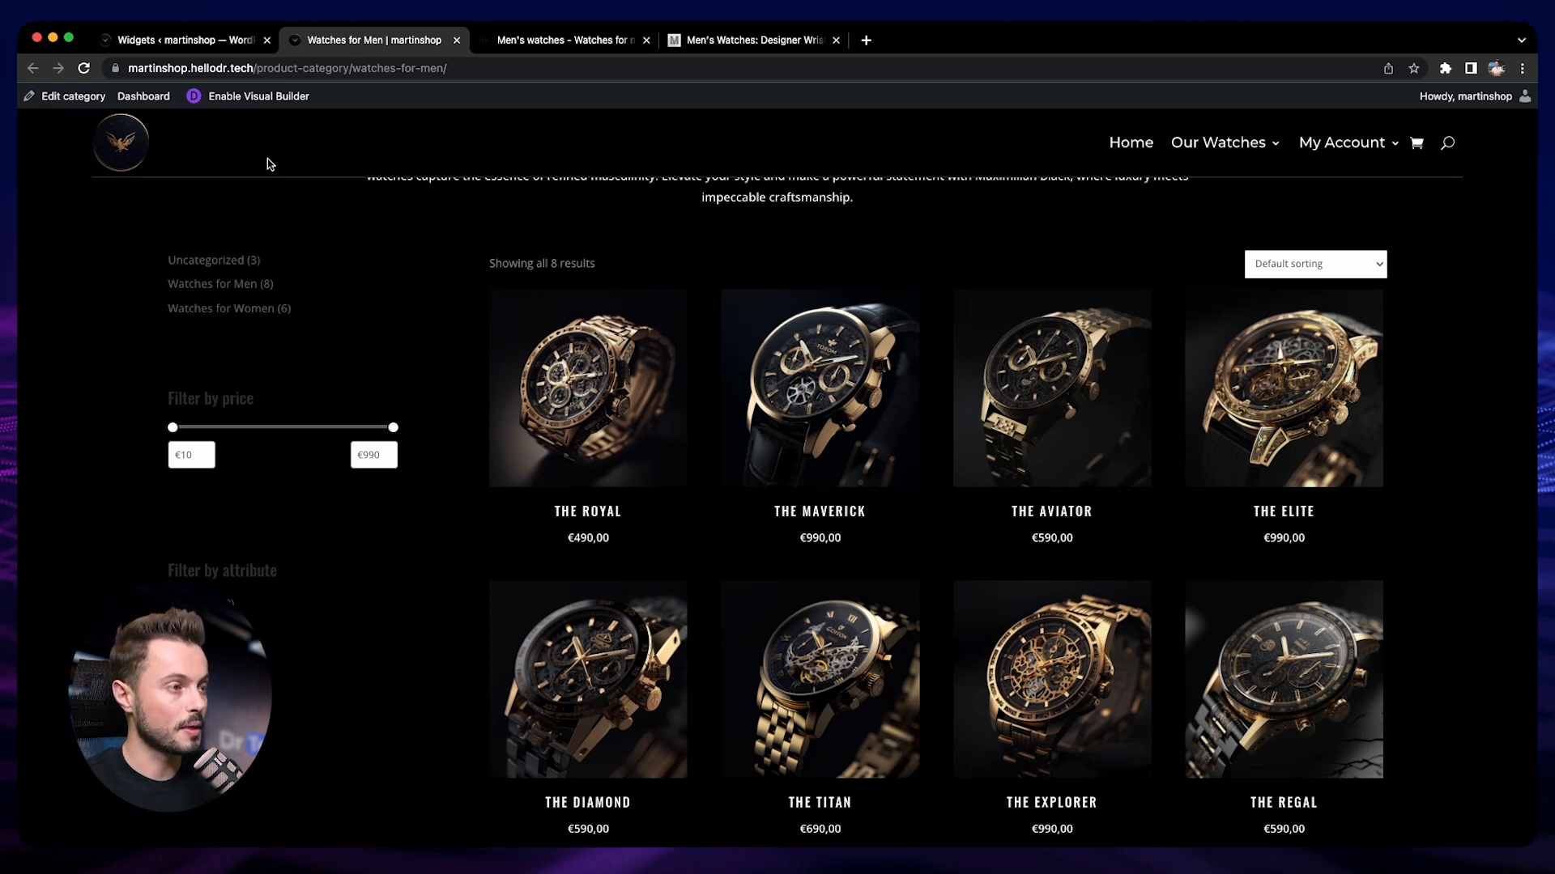
Open the custom body of the All Product Category Pages template in Divi Theme Builder and show the Sidebar module's design settings.
left_click(188, 42)
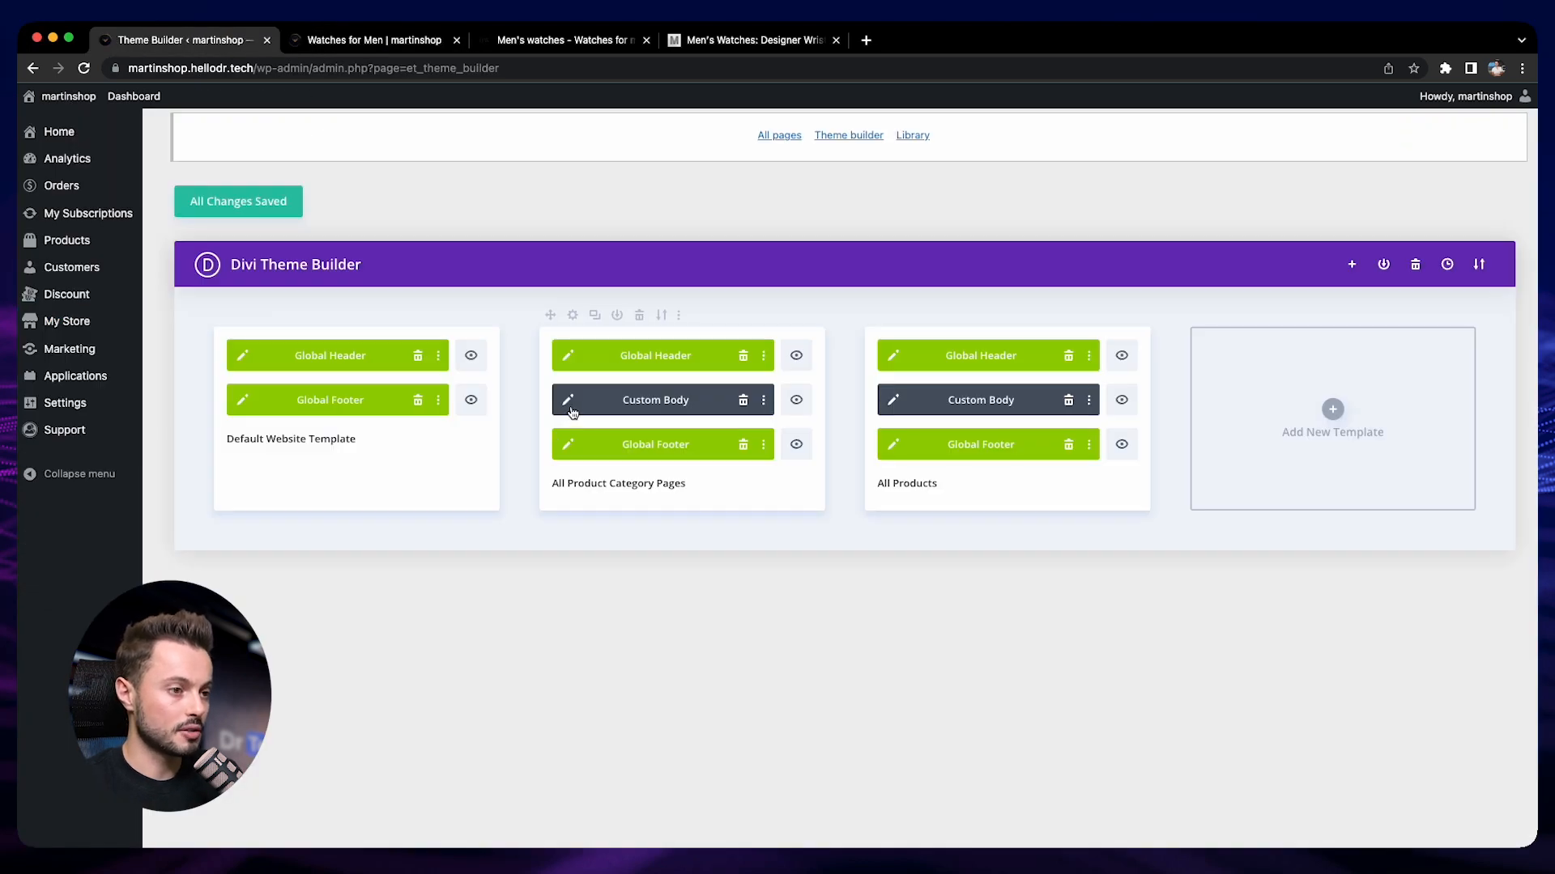
left_click(568, 400)
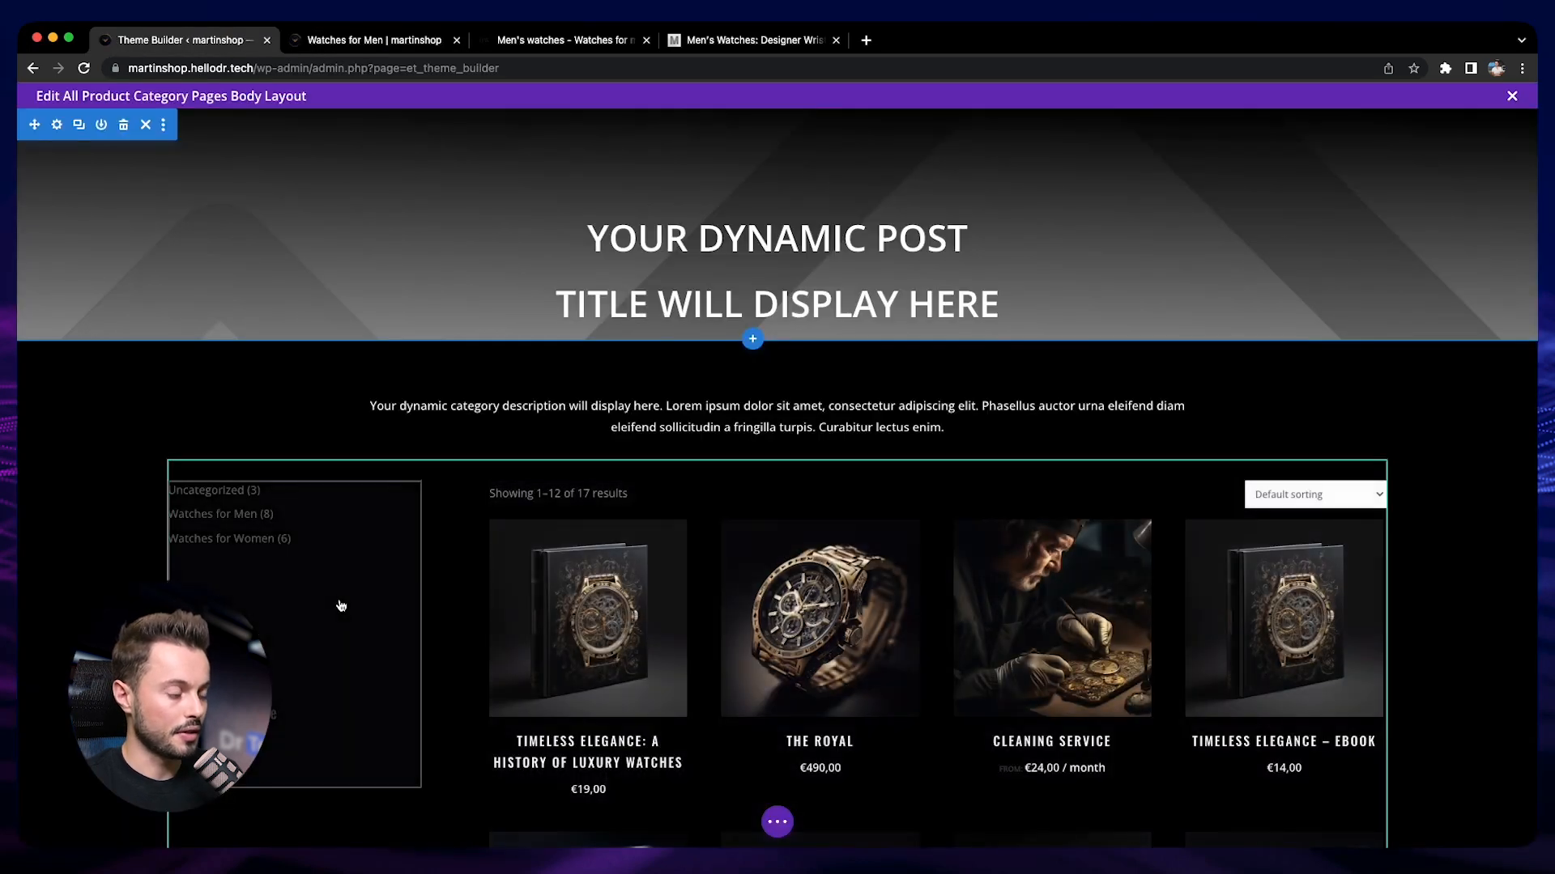
mouse_move(337, 606)
left_click(256, 522)
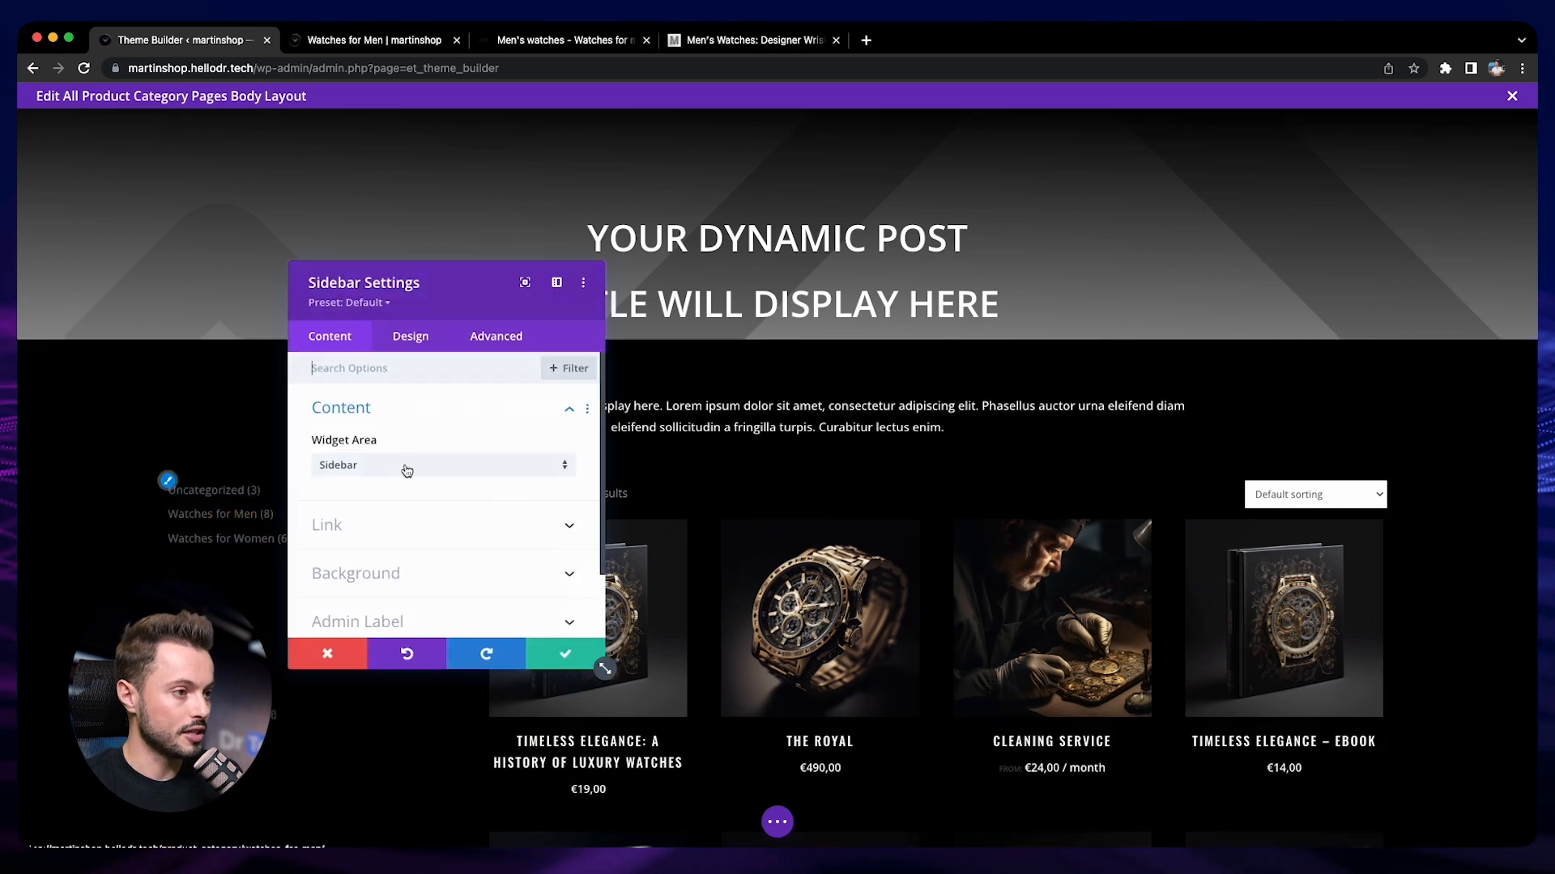
left_click(419, 336)
left_click_drag(437, 283, 647, 274)
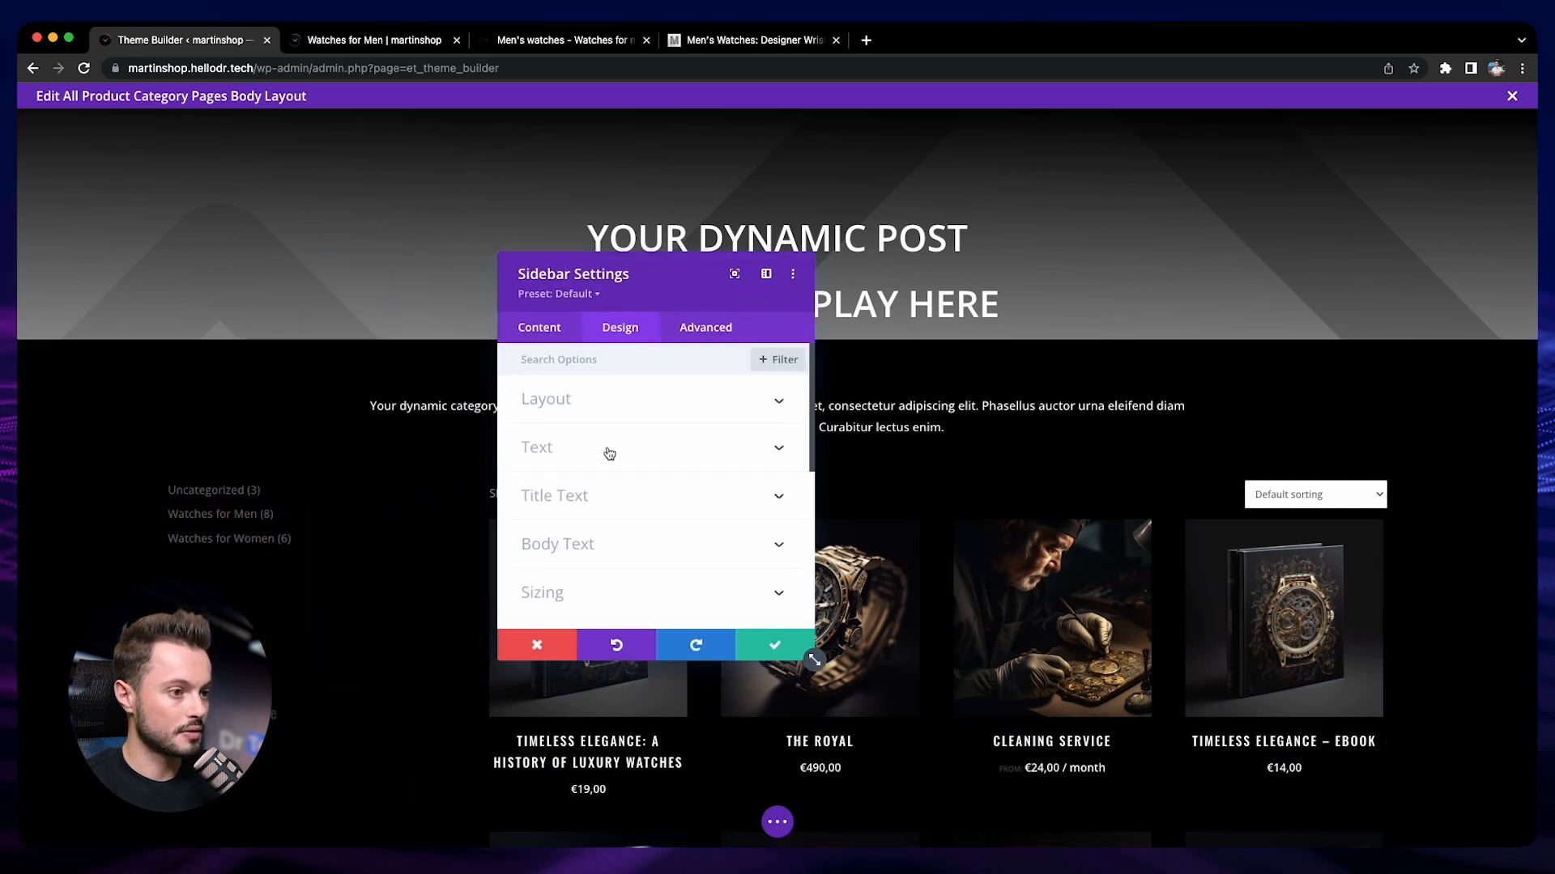
Set the Sidebar module's title text colour to white.
left_click(578, 493)
scroll(577, 499, "down", 3)
scroll(594, 526, "up", 3)
scroll(593, 527, "up", 1)
left_click(581, 429)
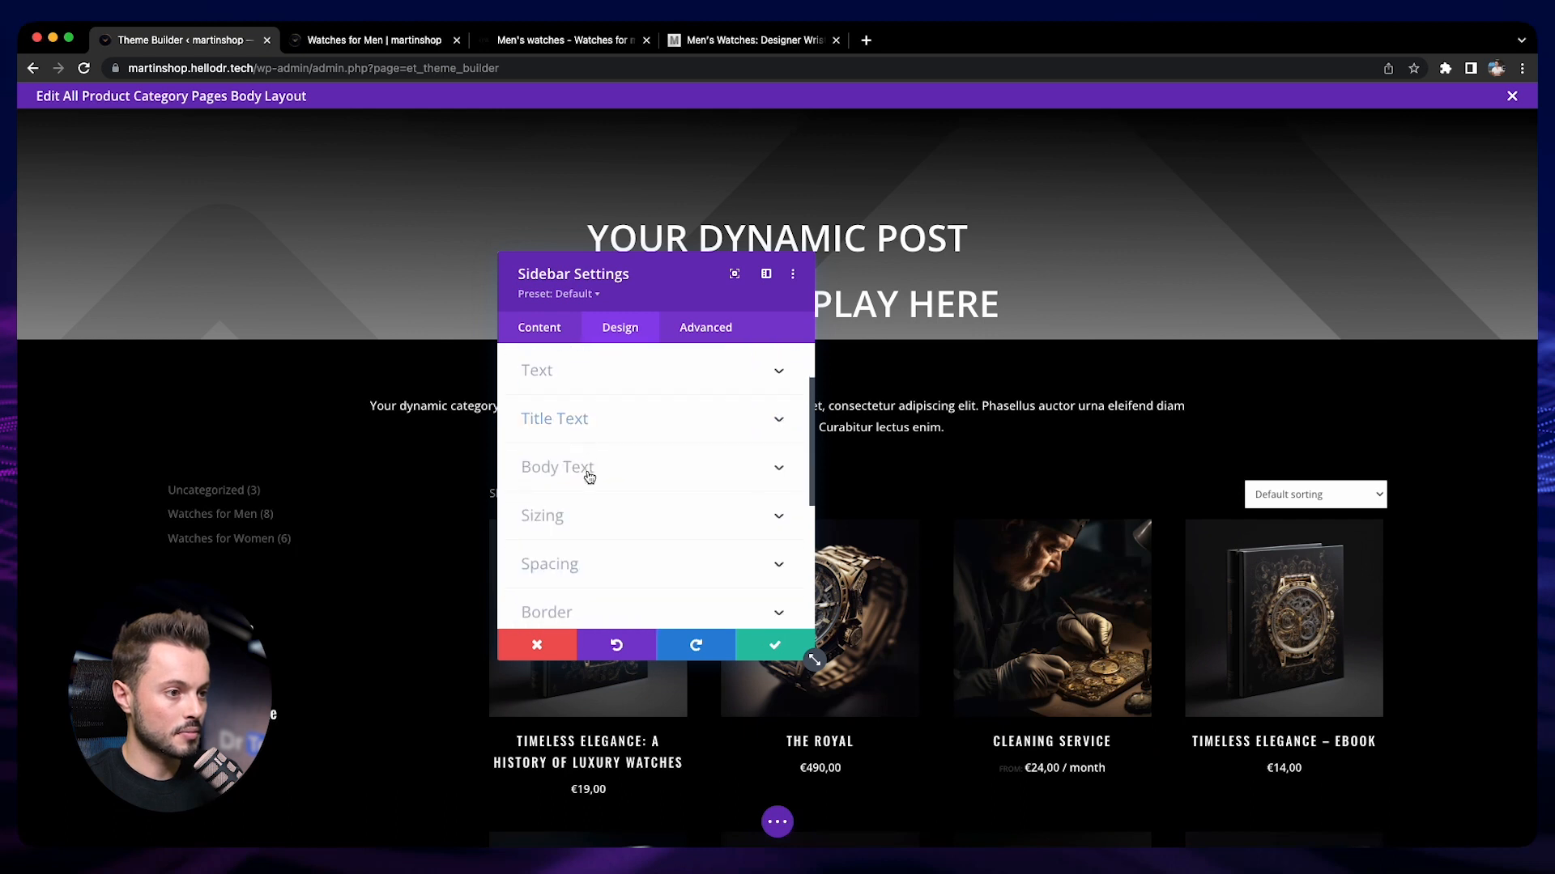
Set the Sidebar module's body text colour to white (#ffffff) and save the category page body layout.
left_click(593, 476)
scroll(590, 476, "down", 2)
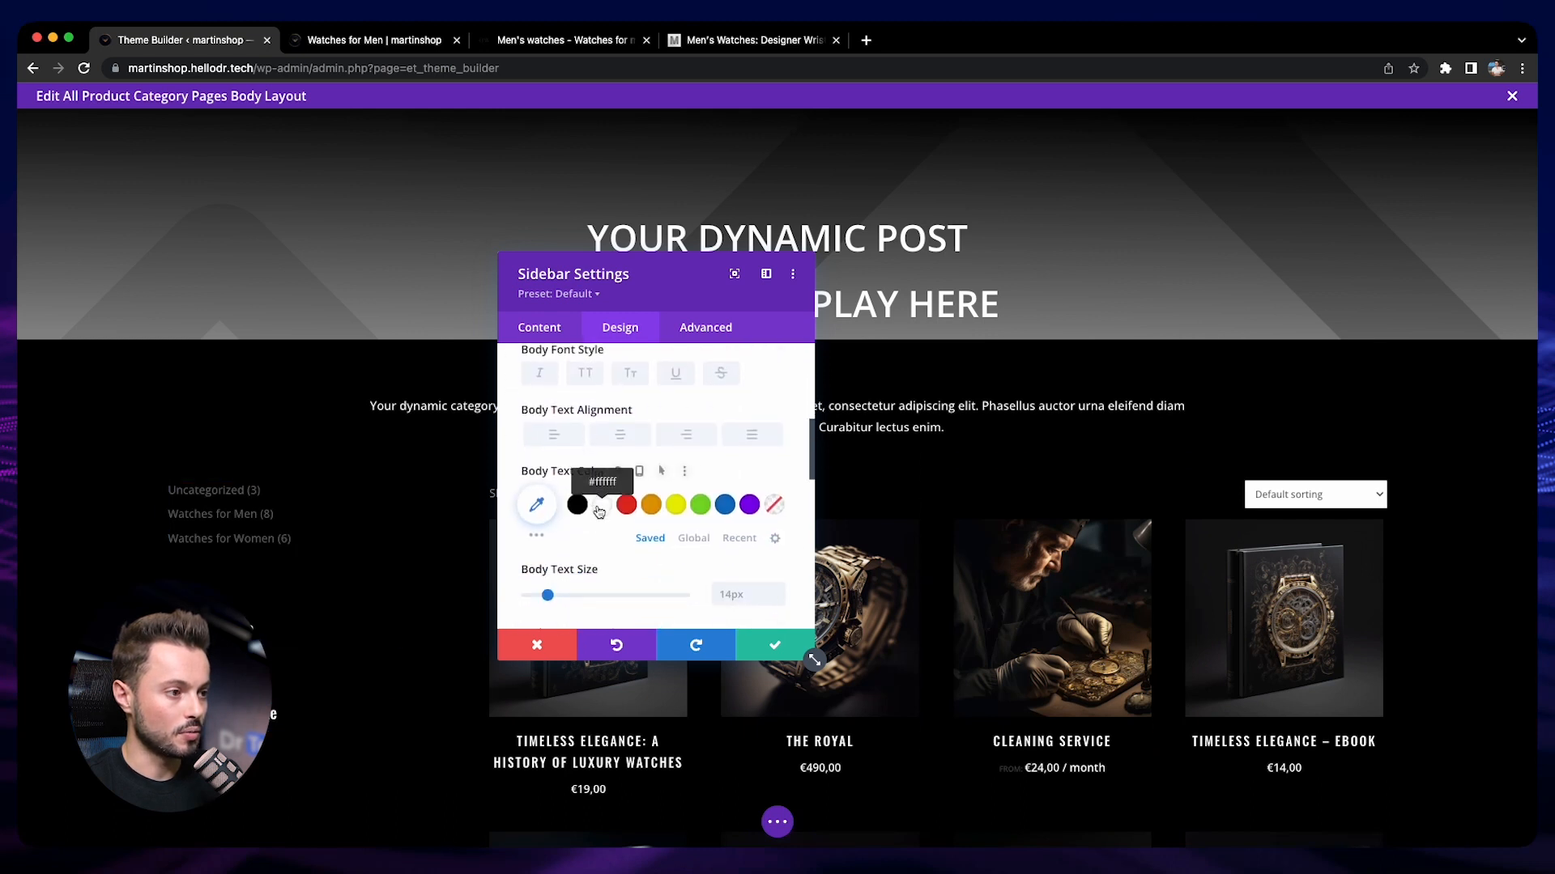
scroll(591, 508, "up", 2)
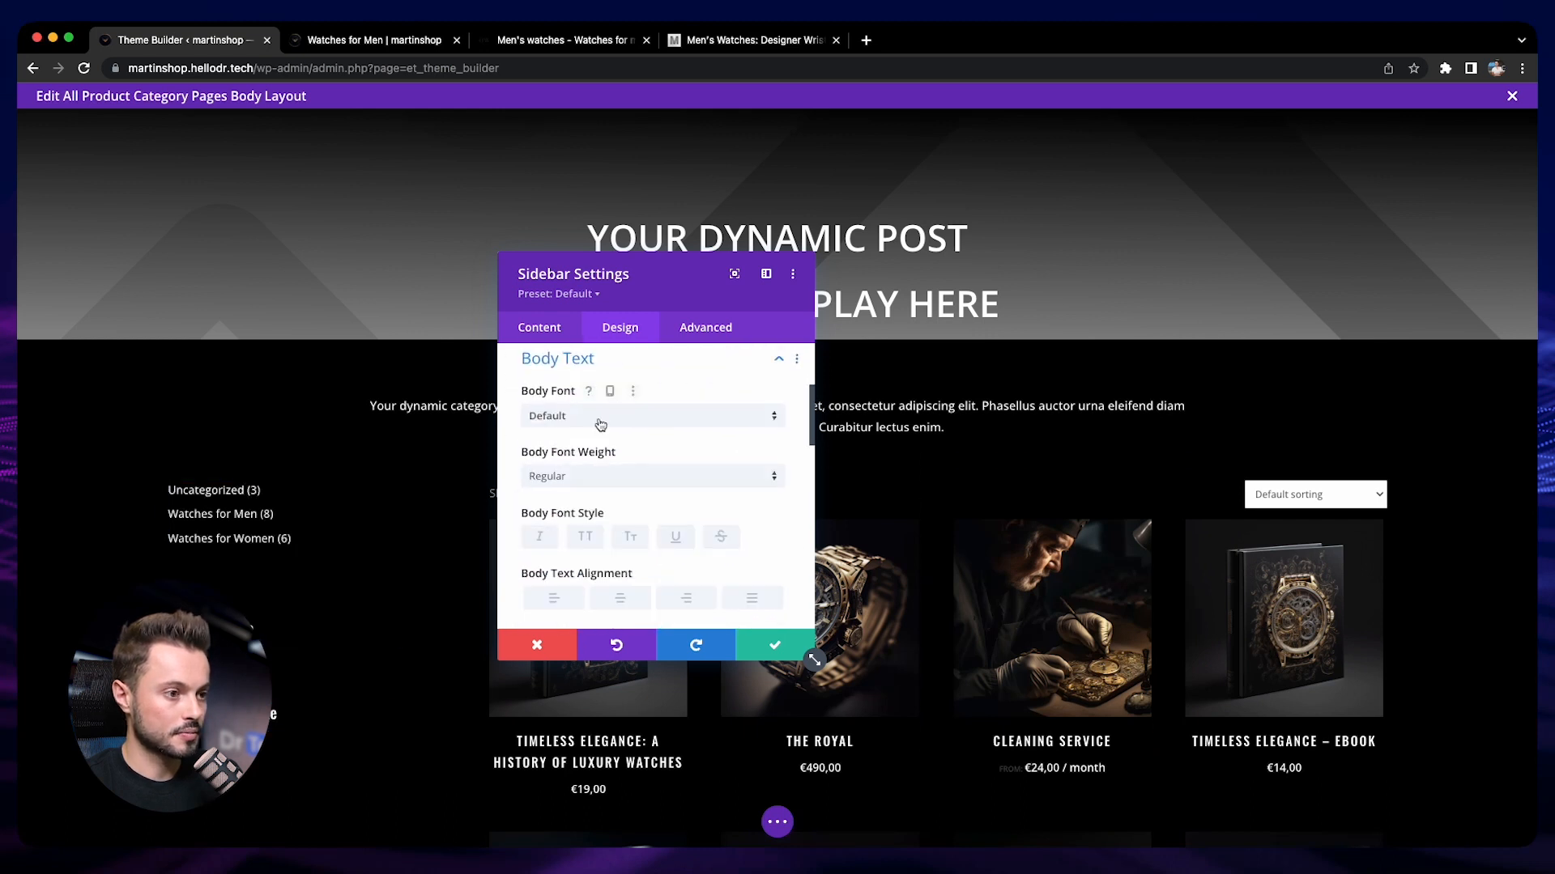
left_click(789, 828)
left_click(1482, 822)
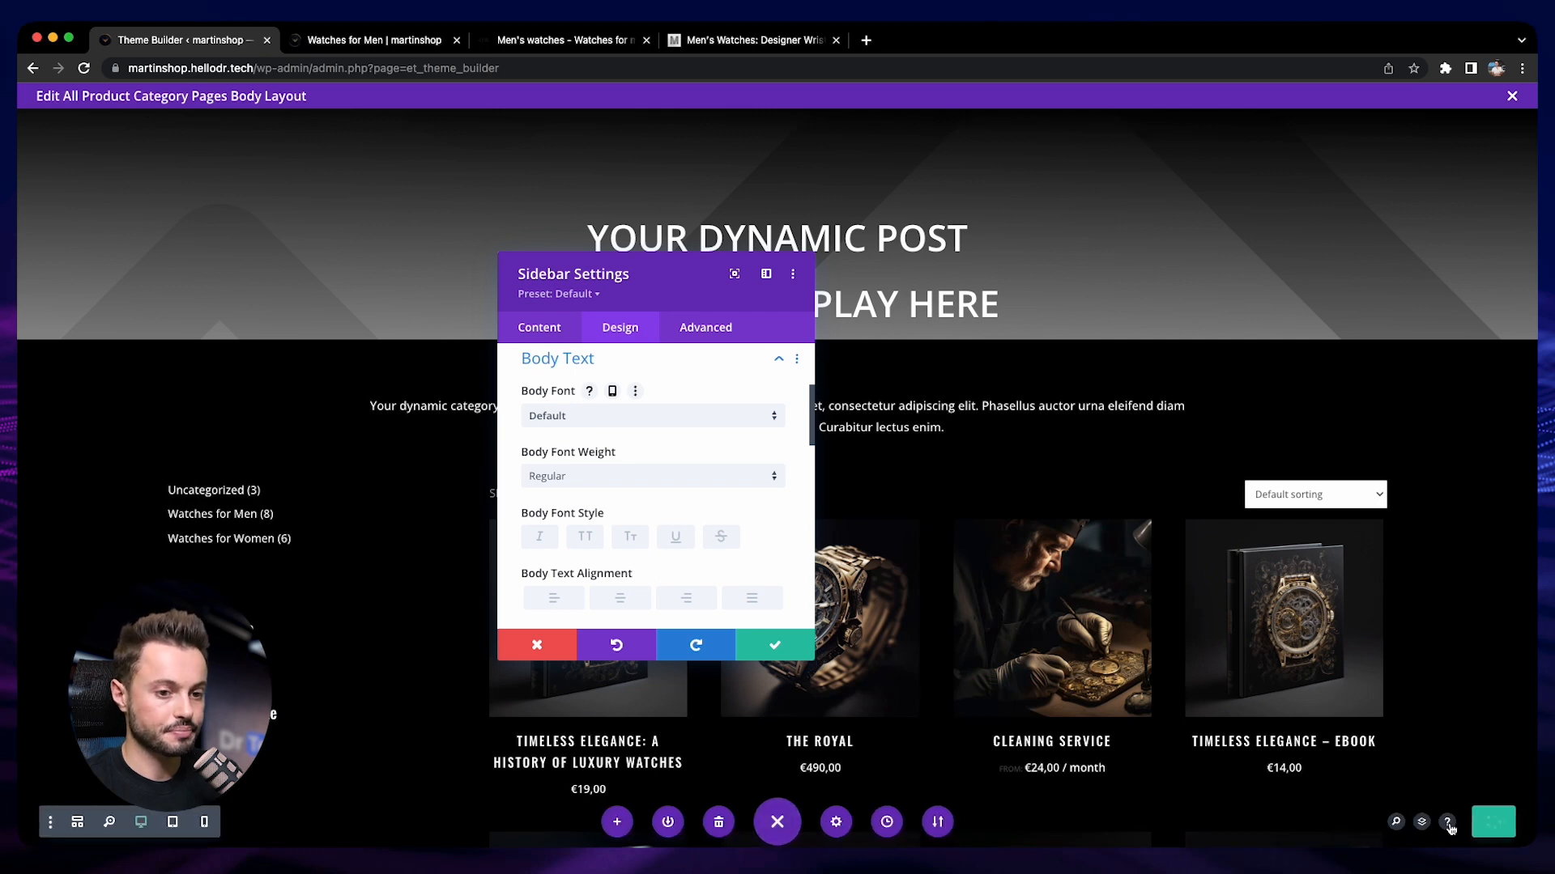
Reload the Watches for Men page and test the price filter by lowering its maximum to about €532.
left_click(374, 41)
left_click(85, 68)
scroll(464, 258, "up", 1)
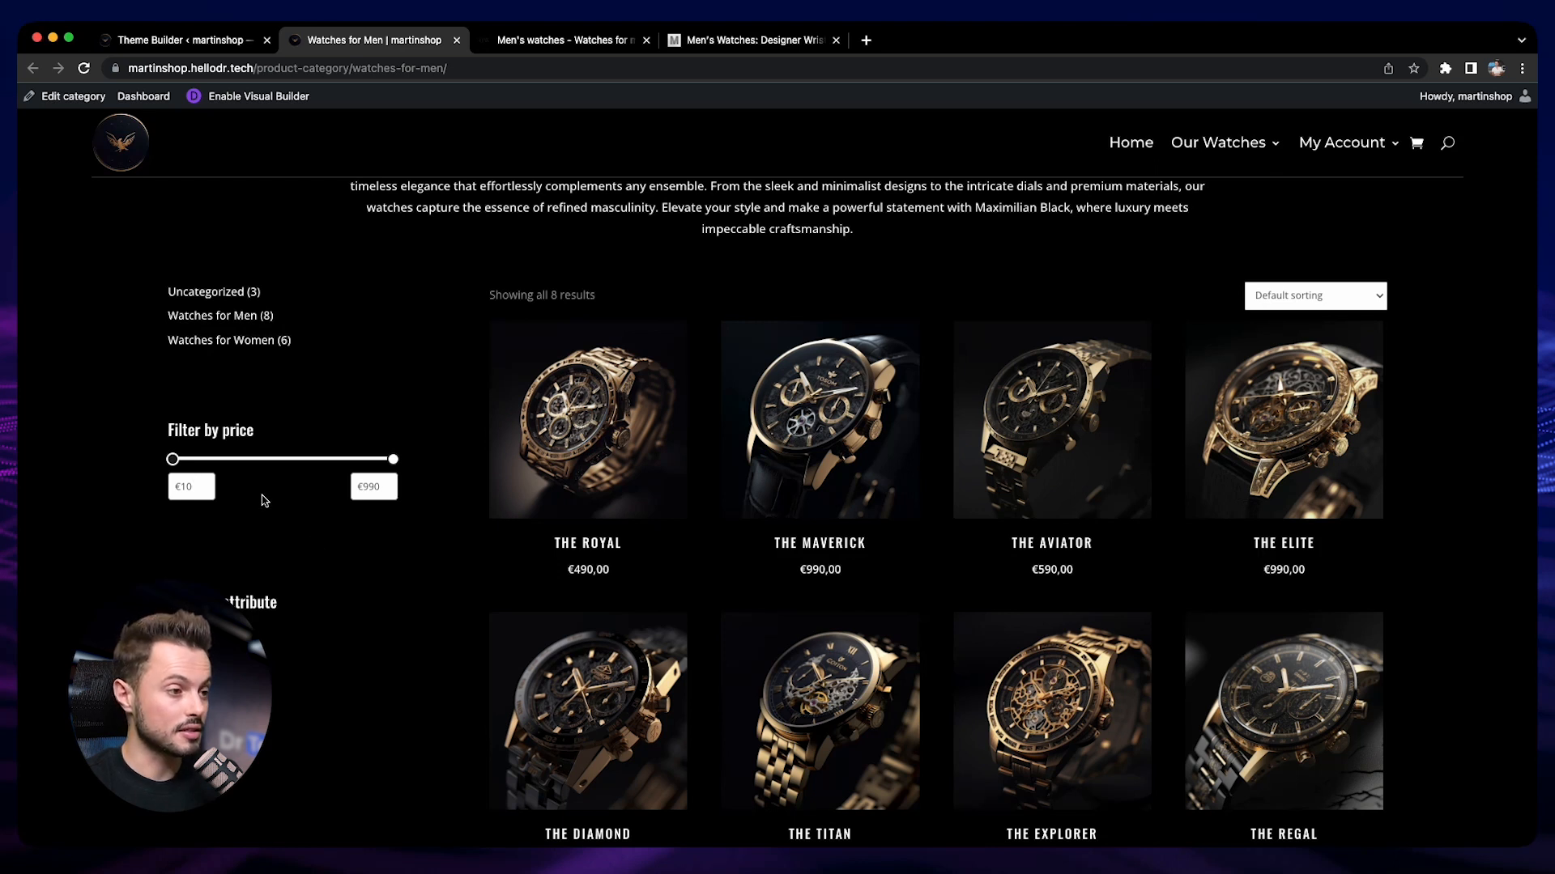
left_click_drag(393, 460, 292, 464)
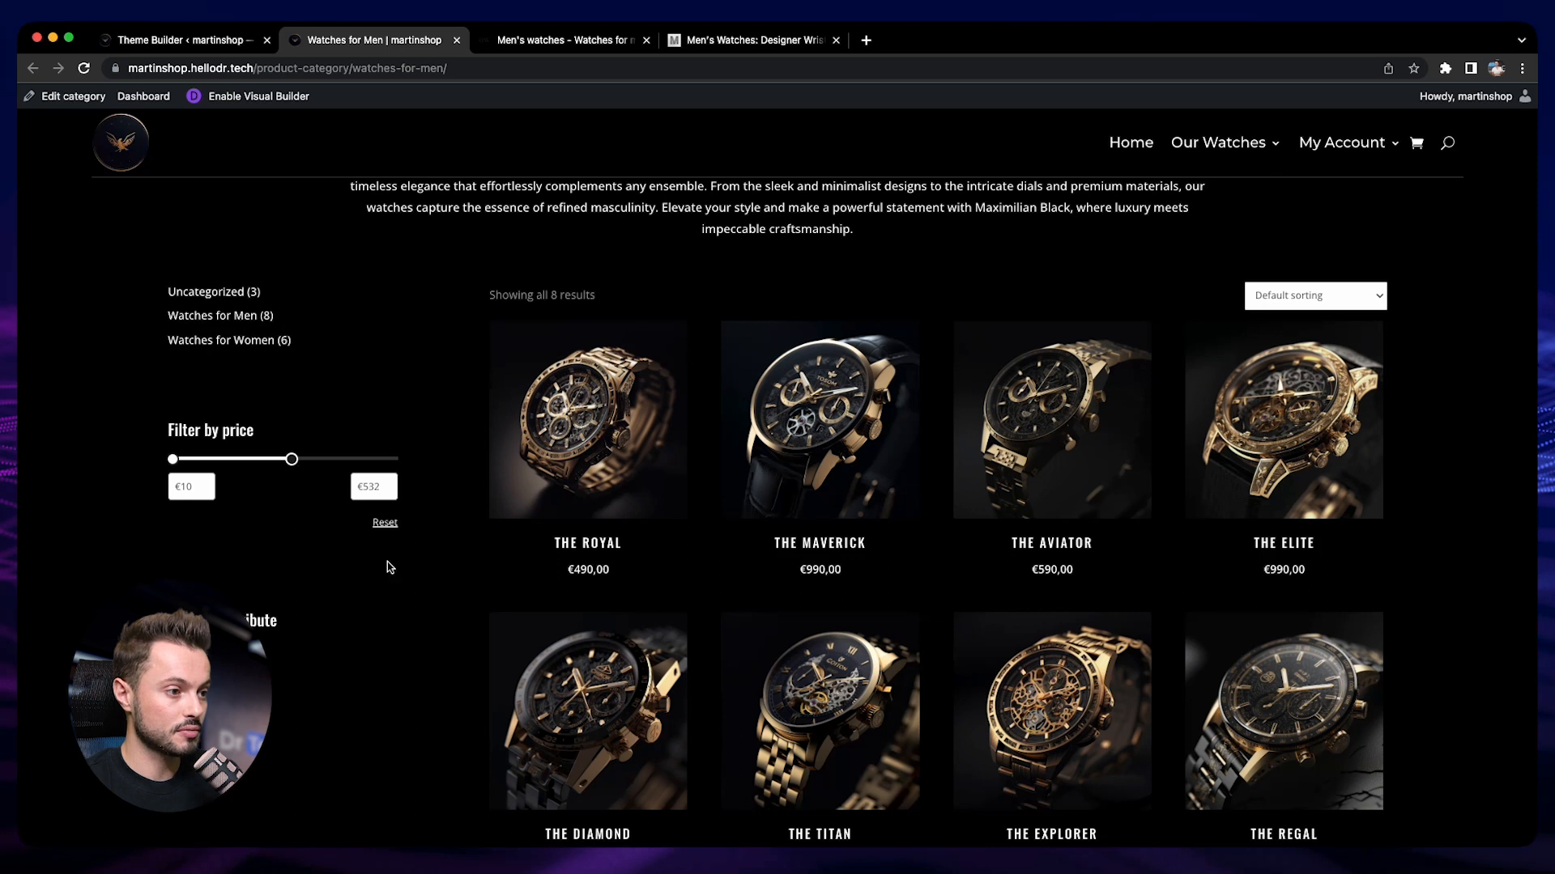